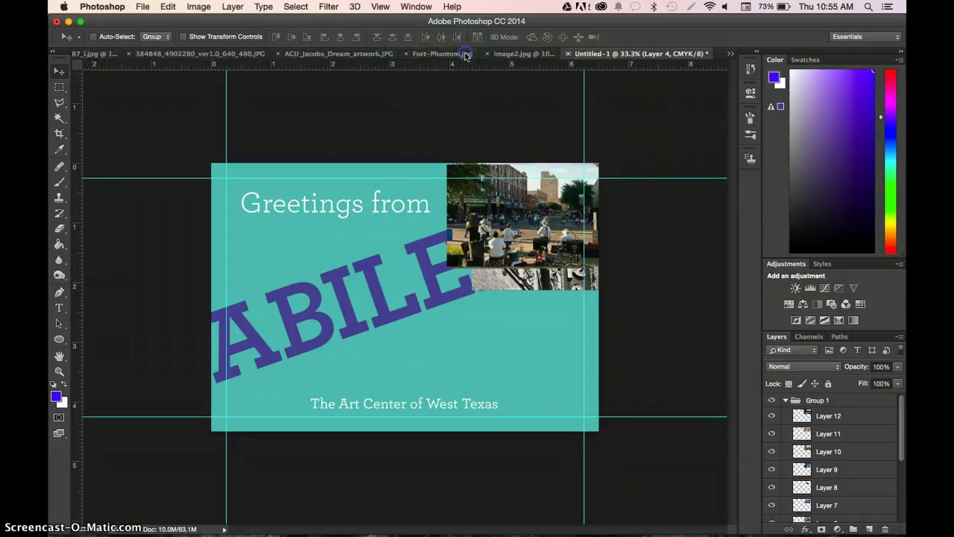
# Step: Close all the open photo documents, leaving only the Untitled-1 postcard document open
pyautogui.click(488, 54)
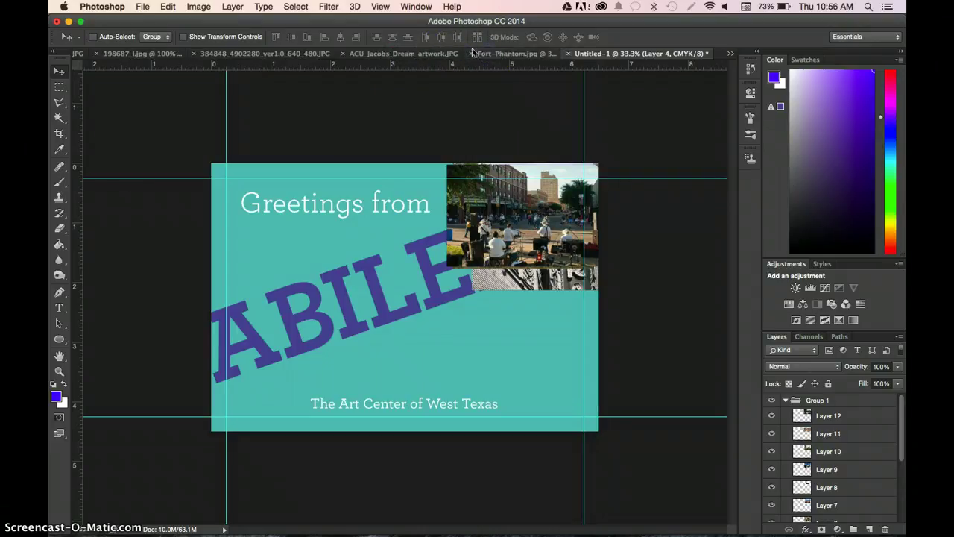
pyautogui.click(469, 54)
pyautogui.click(441, 55)
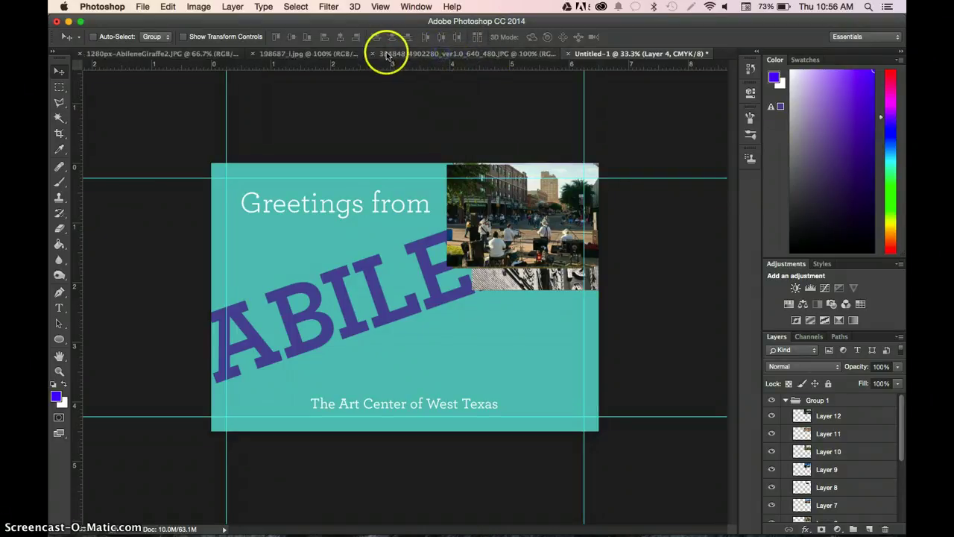
pyautogui.click(375, 54)
pyautogui.click(255, 54)
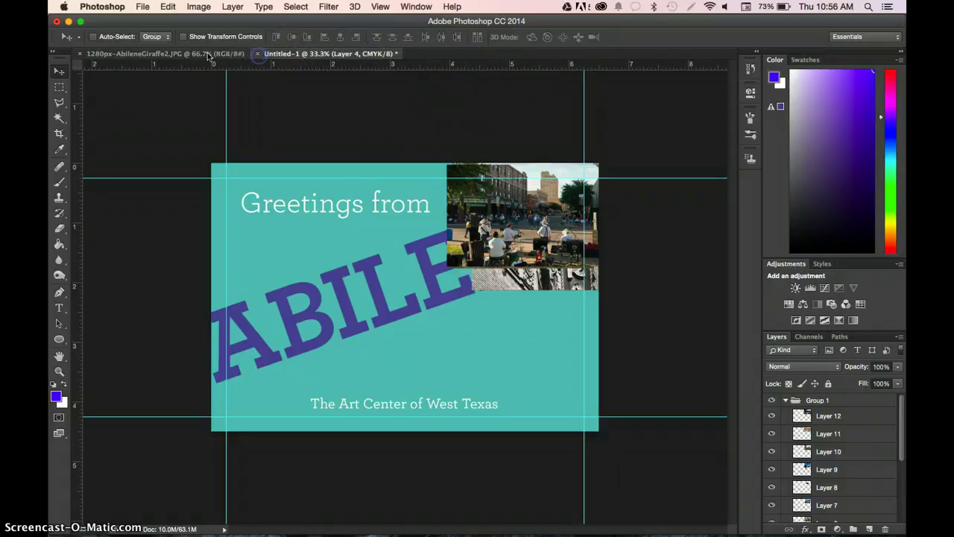
pyautogui.click(79, 53)
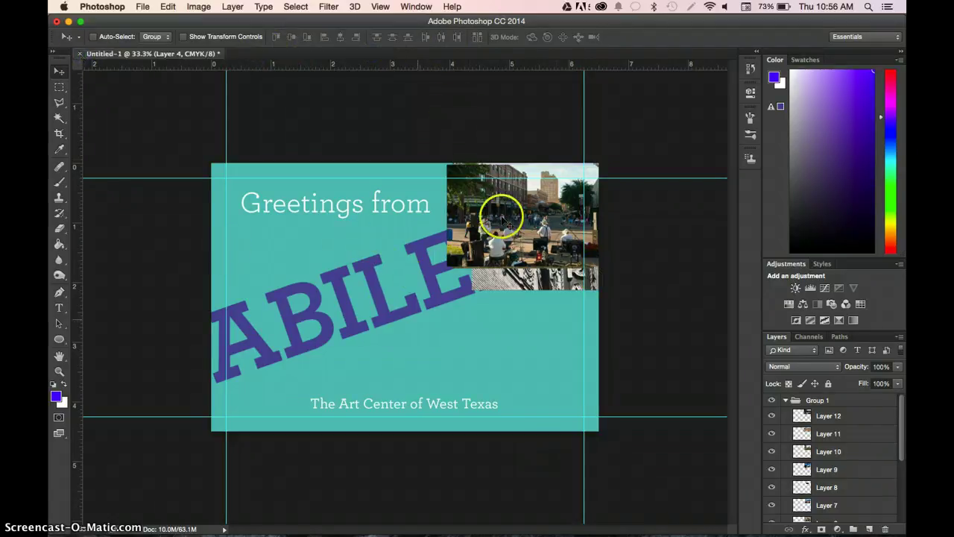
# Step: Rename the Group 1 layer group to Images and collapse it
pyautogui.scroll(-3, 845, 447)
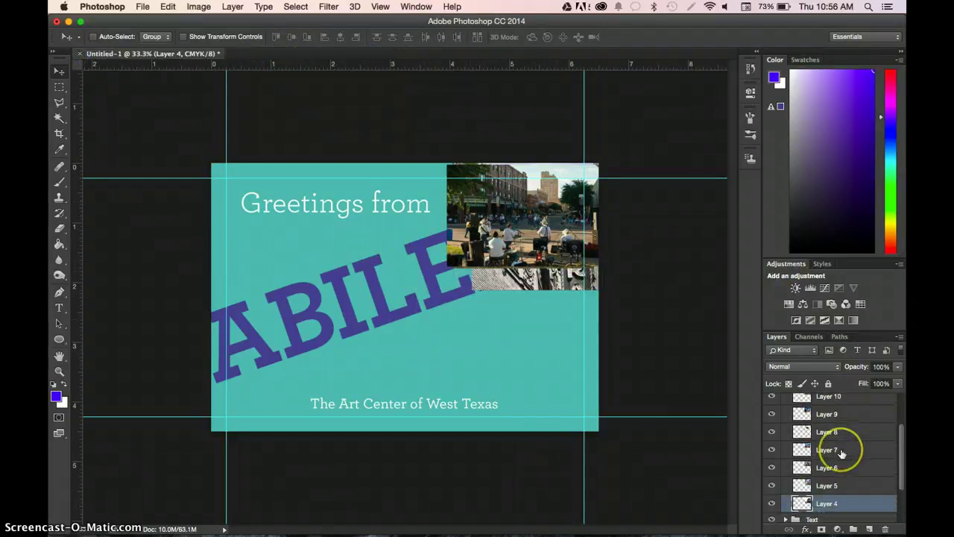
pyautogui.scroll(3, 846, 448)
pyautogui.doubleClick(820, 400)
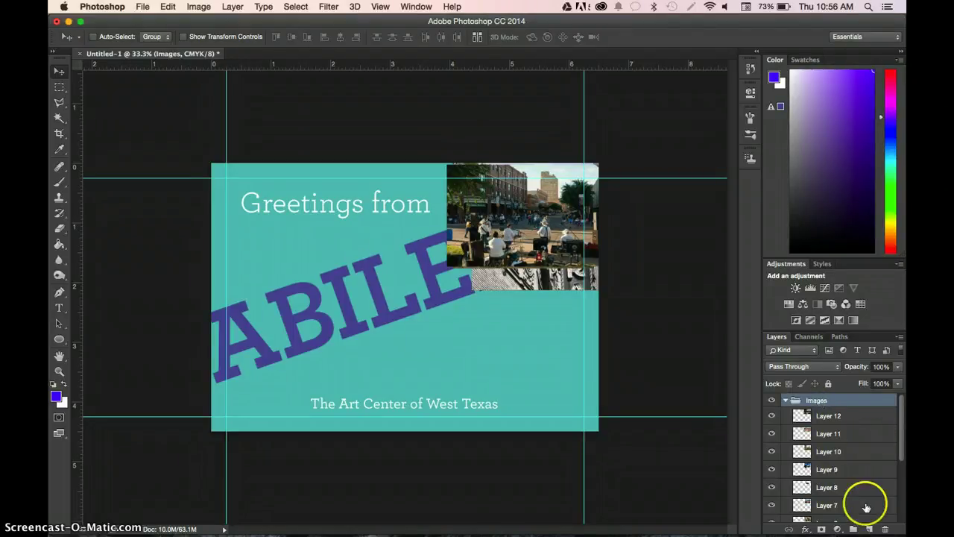
pyautogui.click(786, 399)
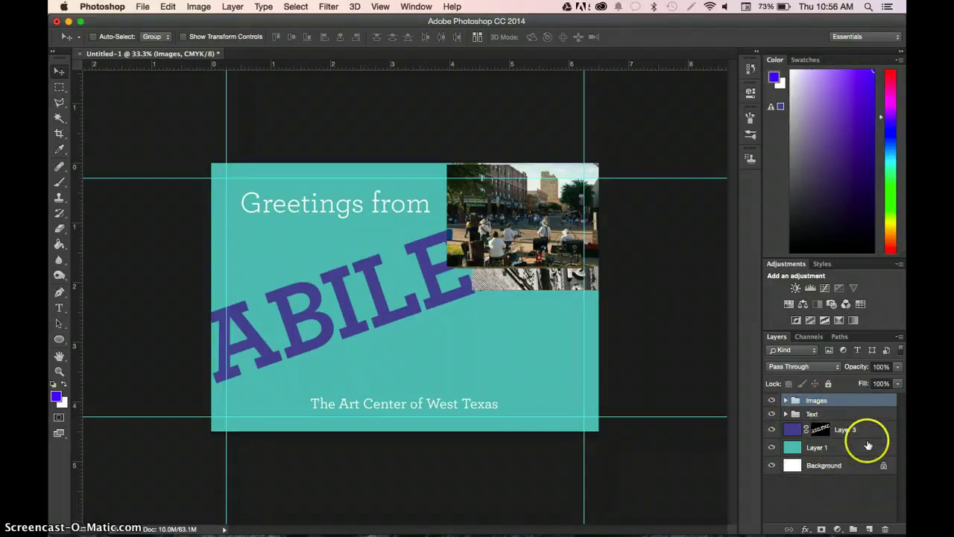
pyautogui.click(884, 526)
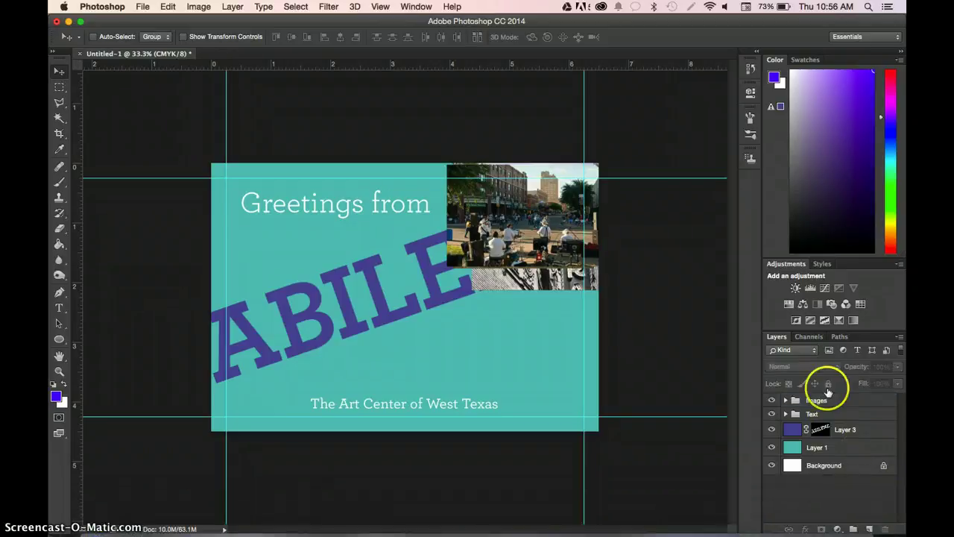
pyautogui.click(869, 528)
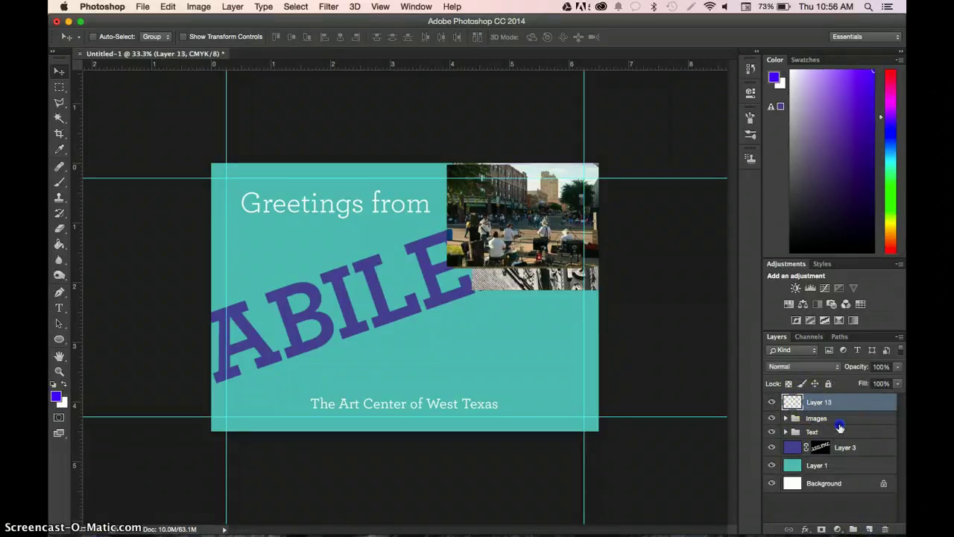
pyautogui.click(885, 529)
# Step: Create a layer group named Masked Images above the Images group and move Layer 3 with its ABILENE mask into it
pyautogui.click(853, 529)
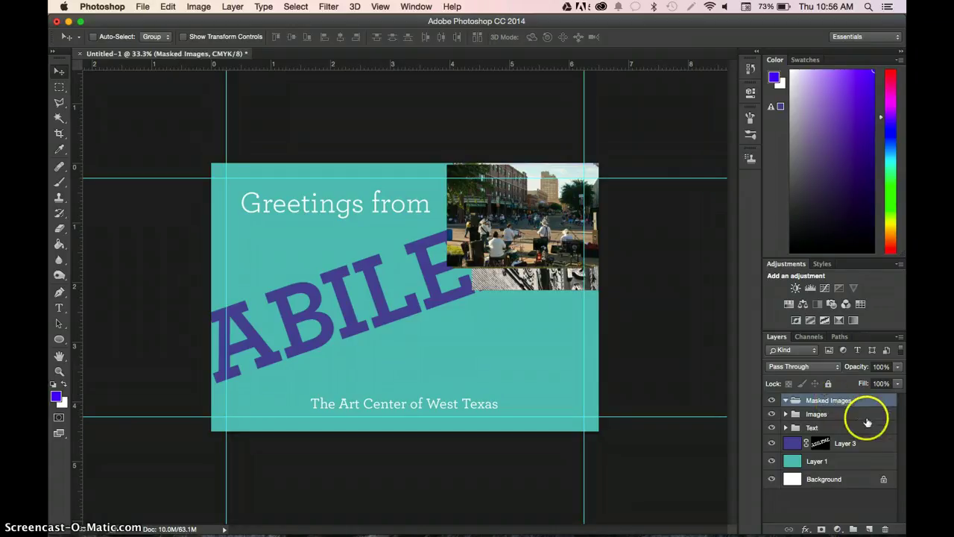
pyautogui.click(824, 498)
pyautogui.click(772, 414)
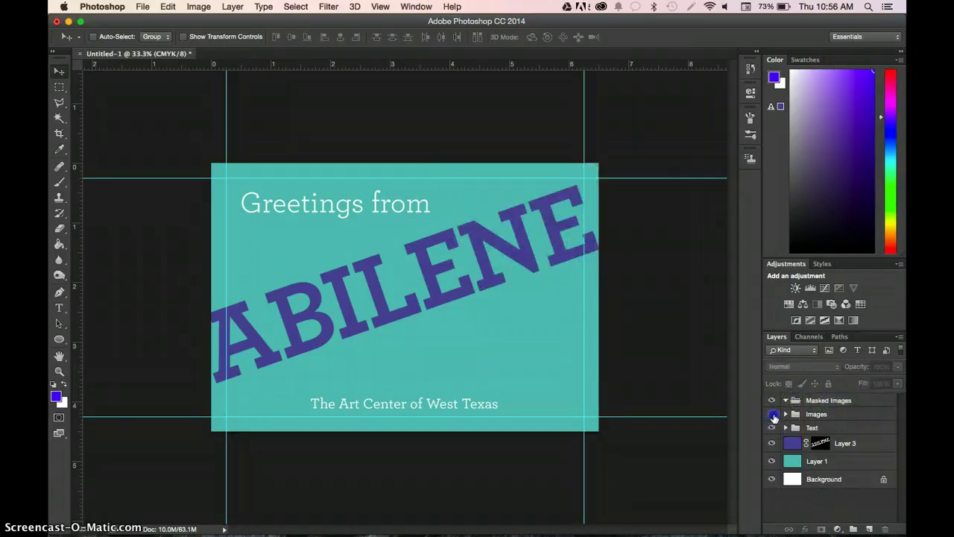
pyautogui.click(773, 415)
pyautogui.click(820, 443)
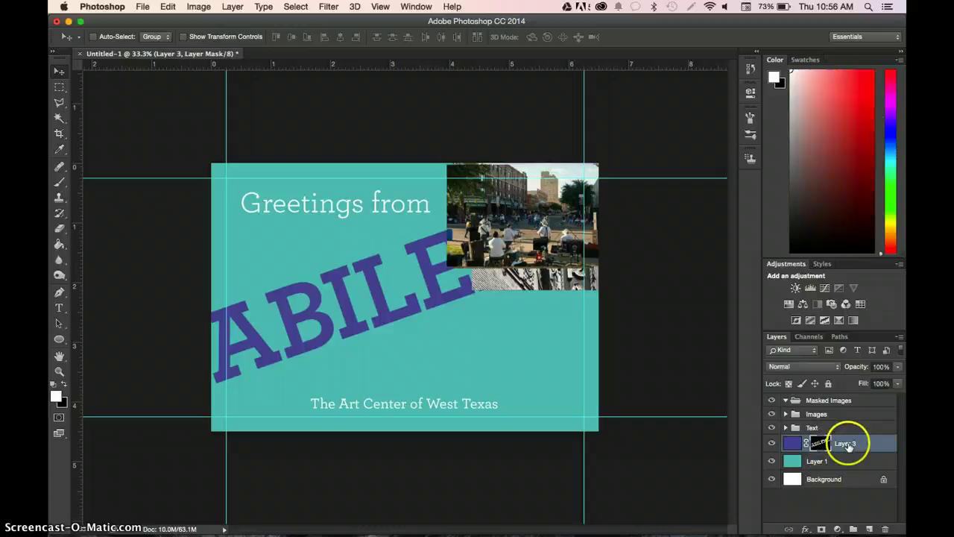
pyautogui.moveTo(848, 446); pyautogui.dragTo(823, 422)
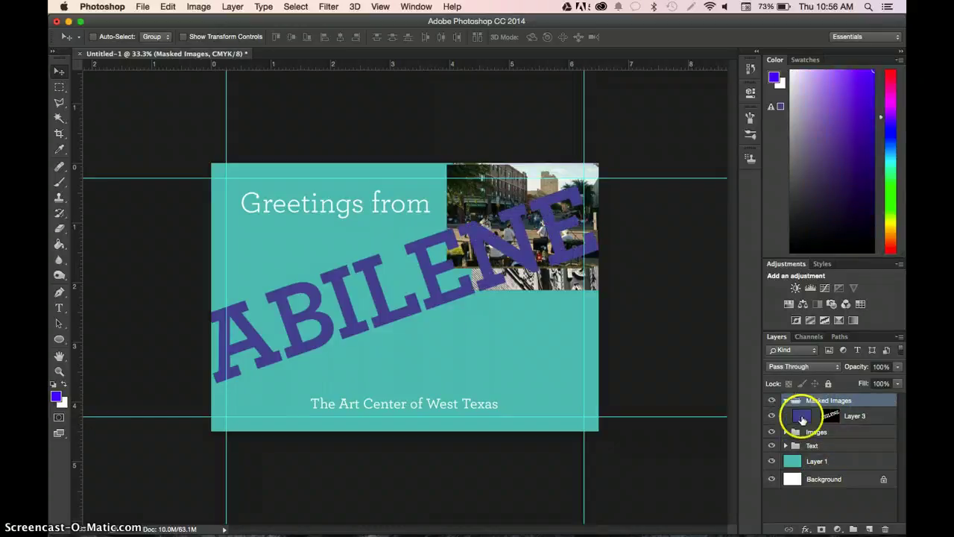
# Step: Duplicate Layer 3 together with its mask inside the Masked Images group
pyautogui.click(802, 416)
pyautogui.moveTo(860, 422); pyautogui.dragTo(868, 529)
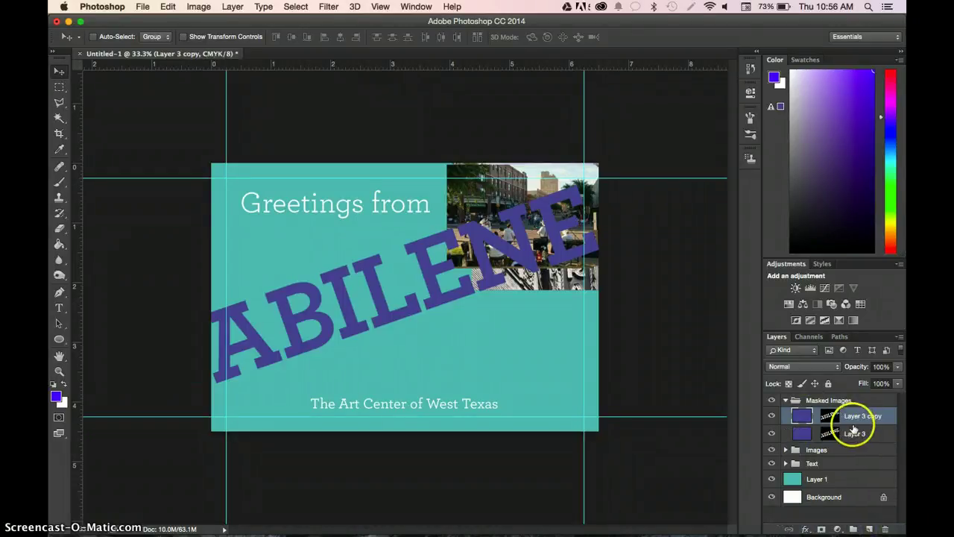
pyautogui.moveTo(852, 426); pyautogui.dragTo(834, 419)
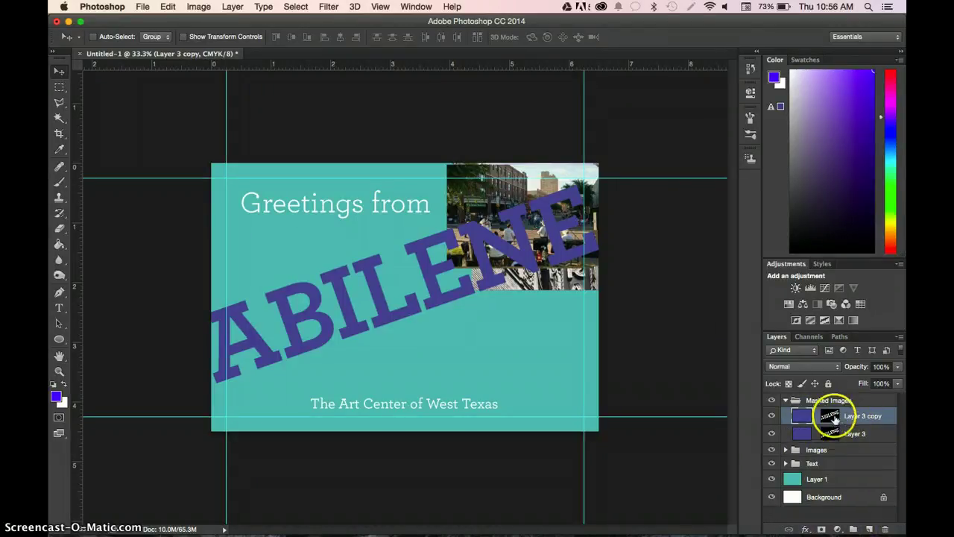
# Step: Load the layer mask of Layer 3 copy as a selection around the ABILENE letters
pyautogui.doubleClick(832, 419)
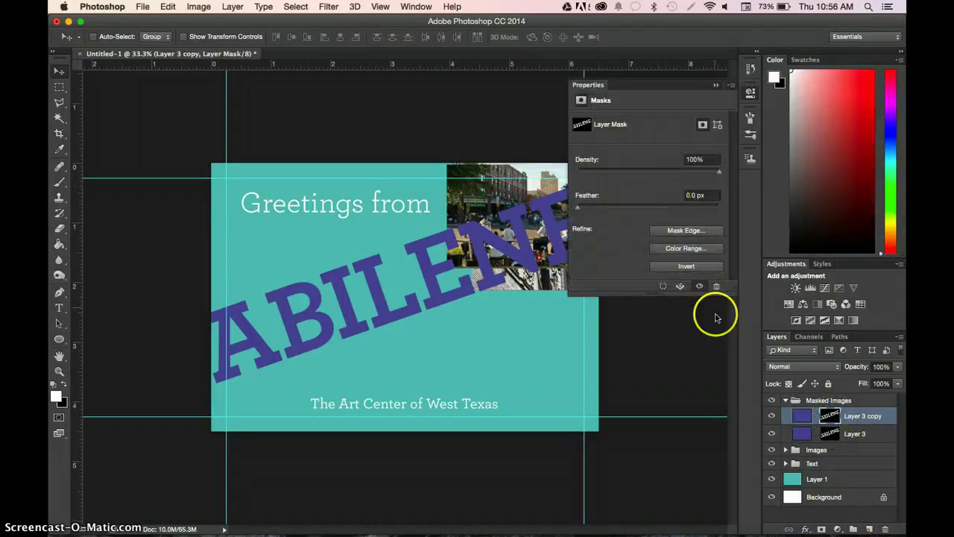
pyautogui.click(663, 286)
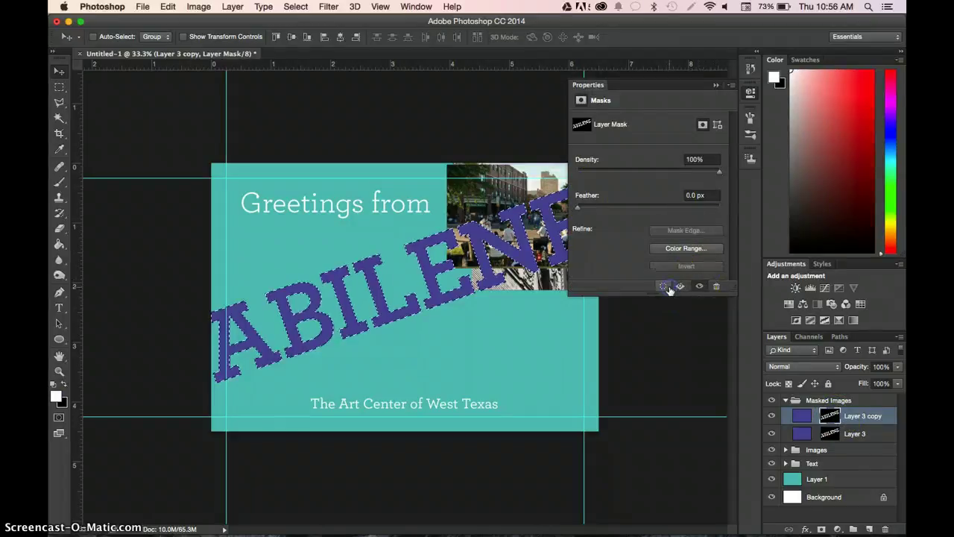
pyautogui.click(716, 86)
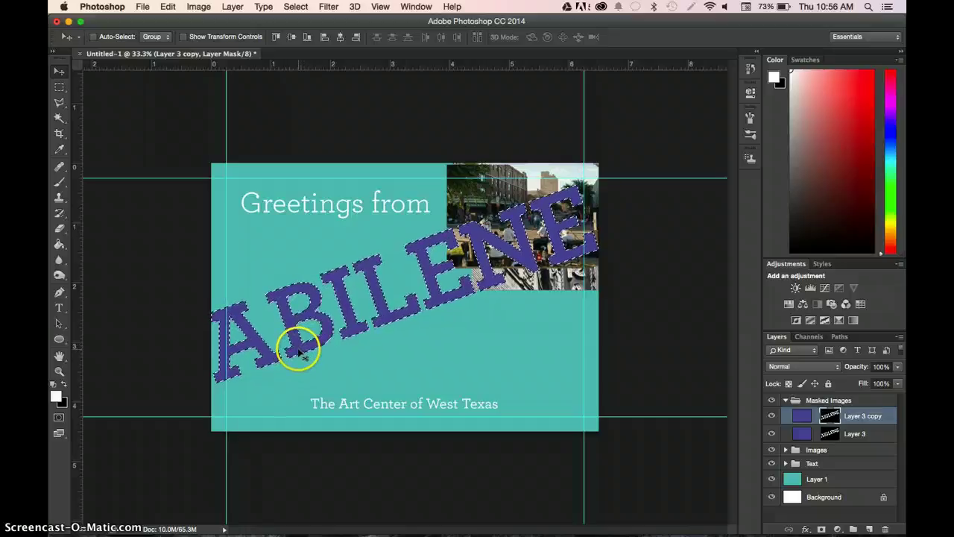
# Step: Enter Quick Mask mode and select every ABILENE letter except the A with the Magic Wand
pyautogui.click(61, 183)
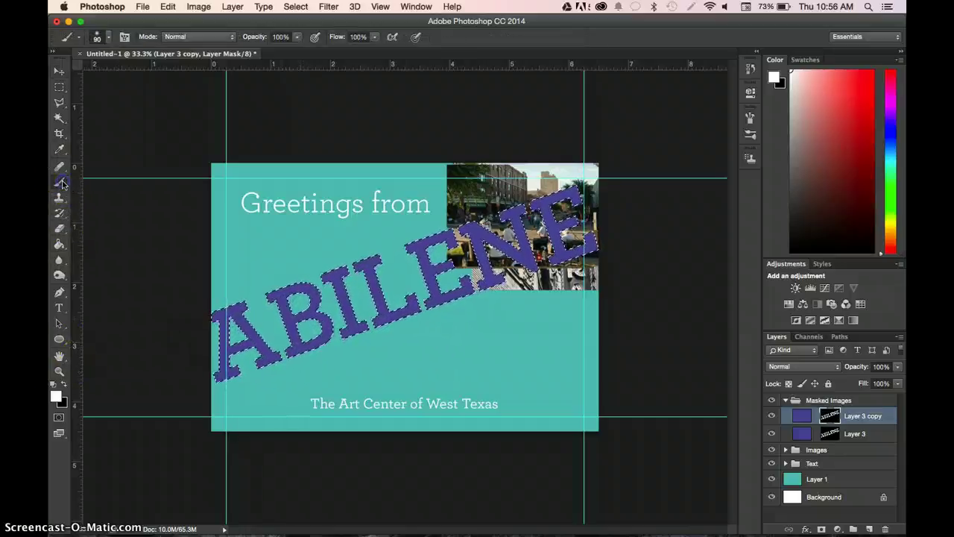
pyautogui.click(60, 416)
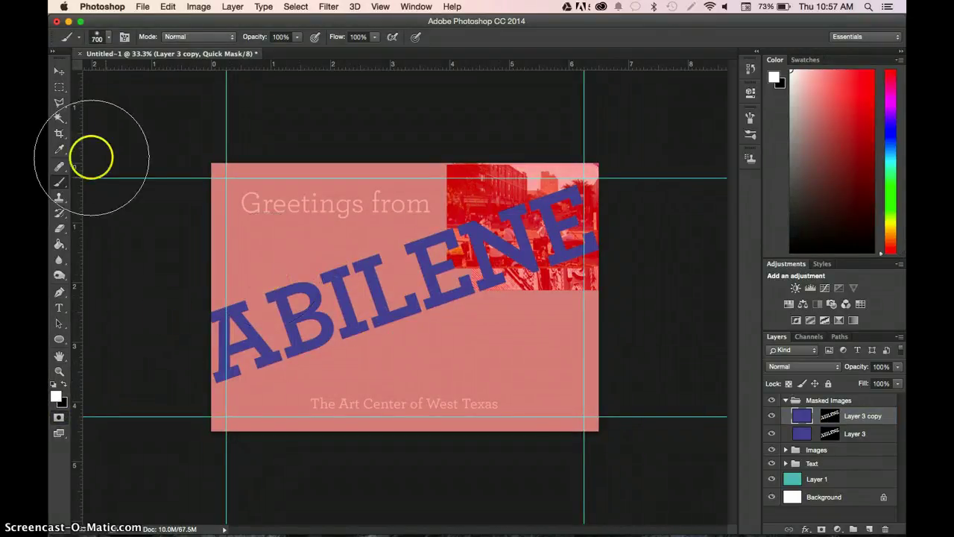
pyautogui.click(60, 116)
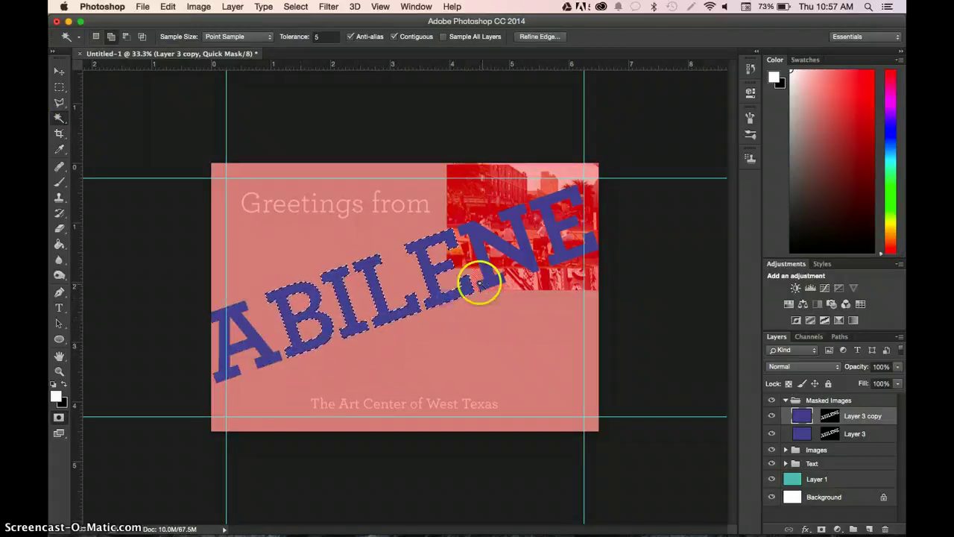
pyautogui.keyDown('shift'); pyautogui.click(562, 258); pyautogui.keyUp('shift')
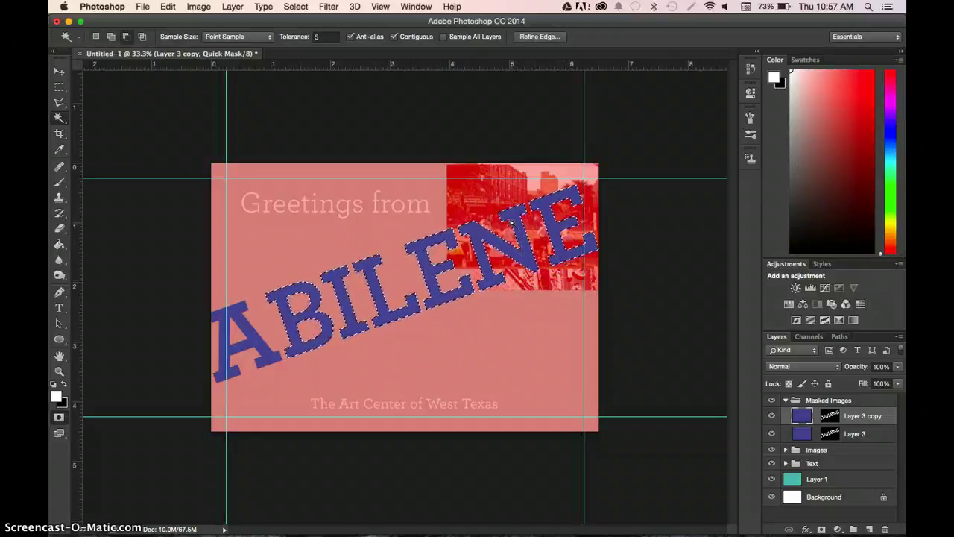
# Step: Fill the selected letters BILENE with black using the Paint Bucket, deselect, and exit Quick Mask so only the A is selected
pyautogui.press('i')
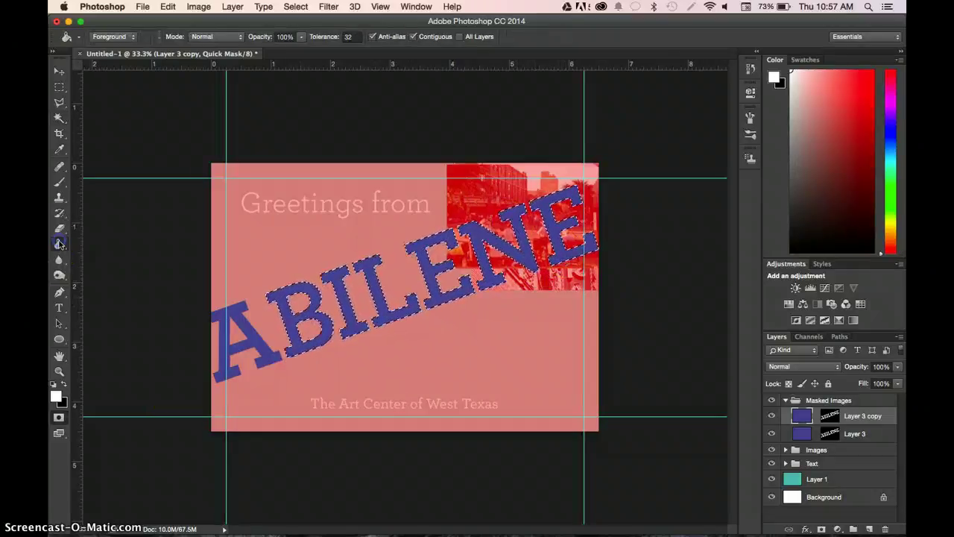
pyautogui.click(63, 401)
pyautogui.click(736, 156)
pyautogui.press('g')
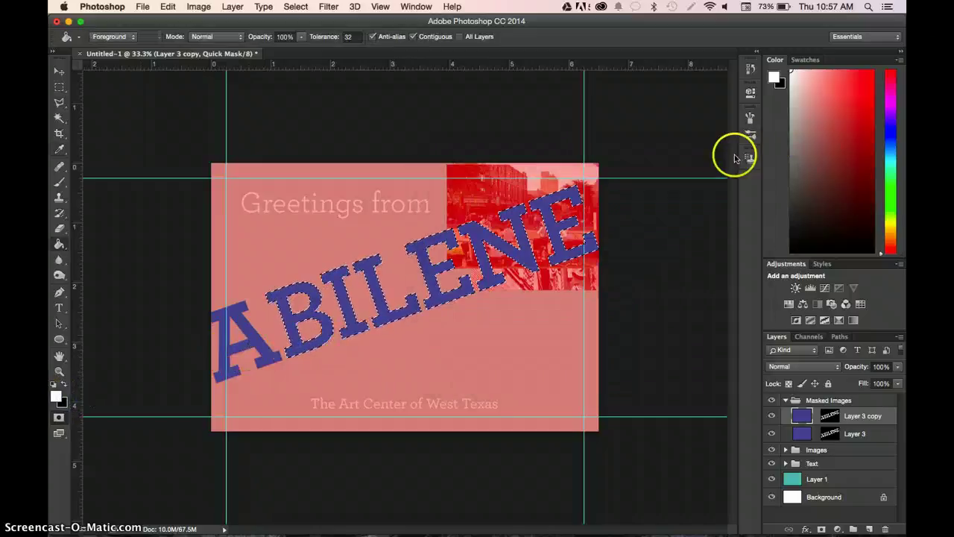
pyautogui.click(67, 385)
pyautogui.click(268, 330)
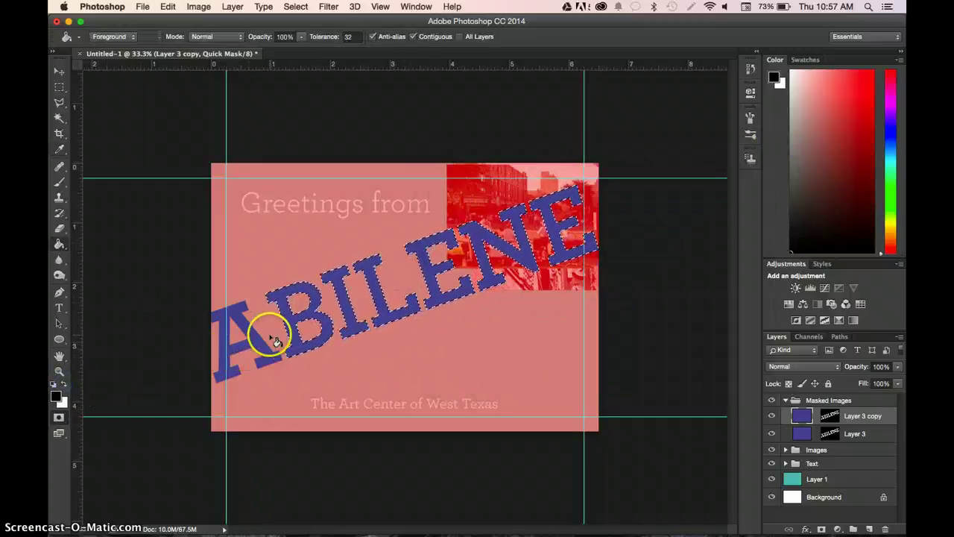
pyautogui.click(356, 322)
pyautogui.click(397, 306)
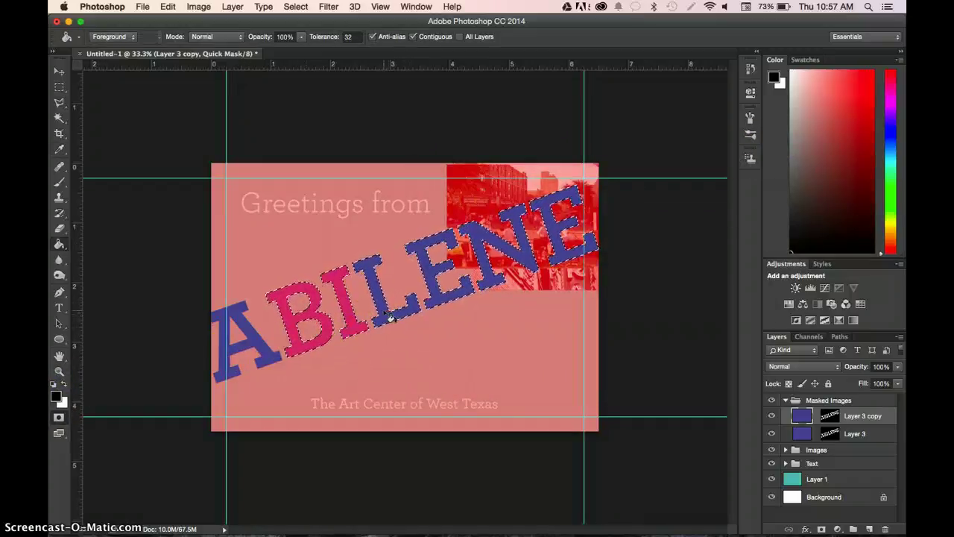
pyautogui.click(440, 298)
pyautogui.click(480, 277)
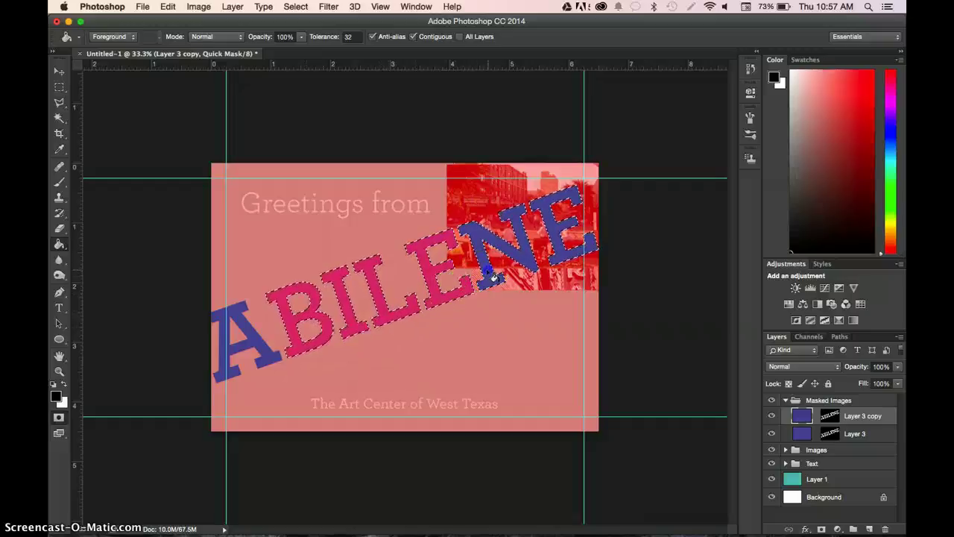
pyautogui.click(559, 230)
pyautogui.press('super+d')
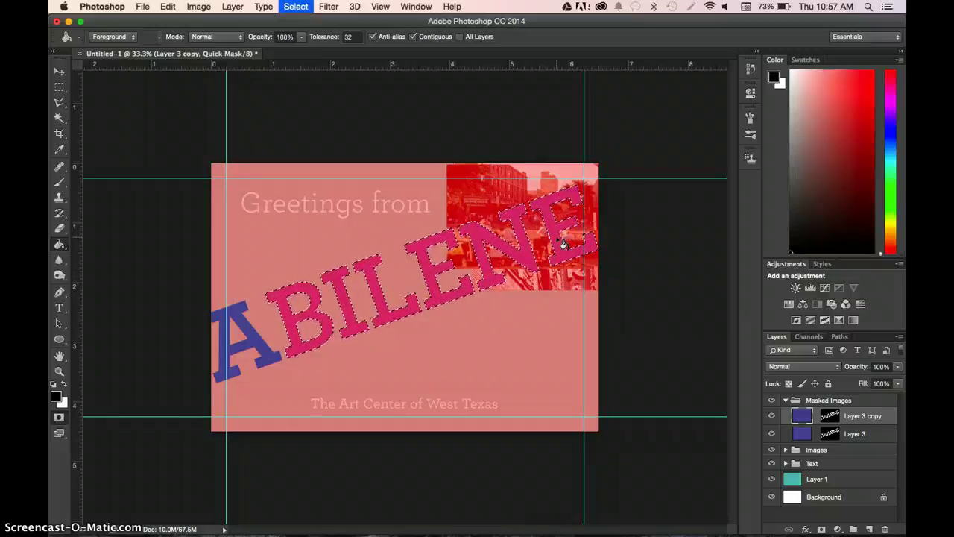
pyautogui.click(59, 418)
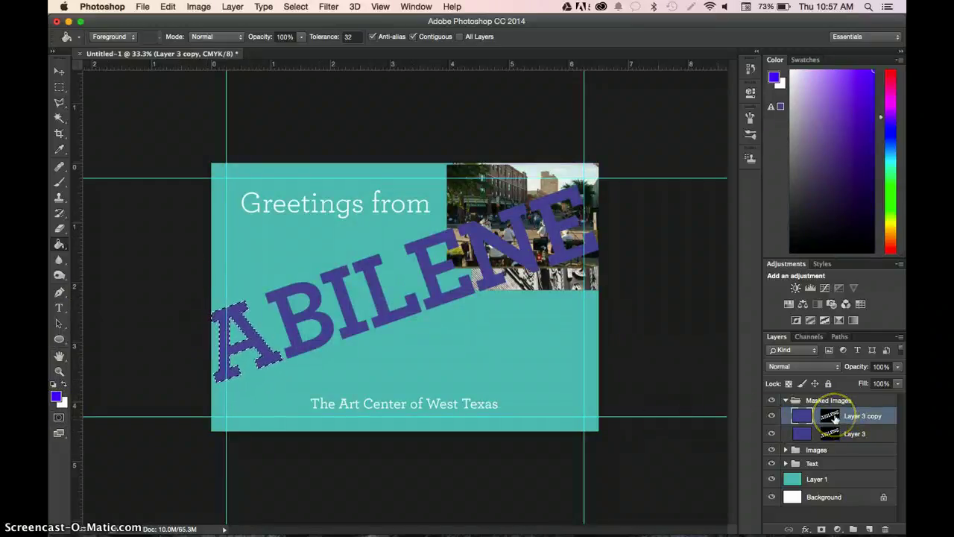
# Step: Try to remove the mask from Layer 3 copy by applying it to the layer
pyautogui.moveTo(829, 419); pyautogui.dragTo(887, 528)
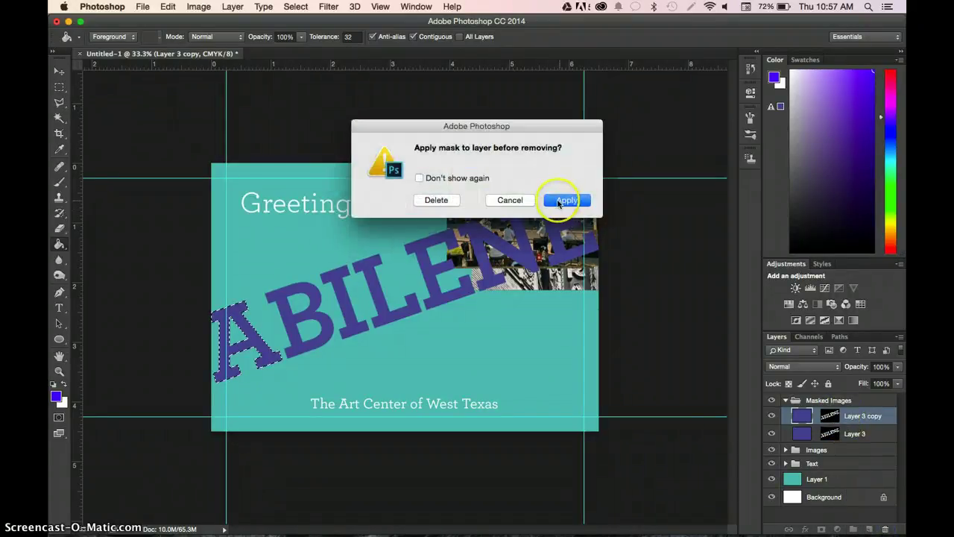
pyautogui.click(560, 202)
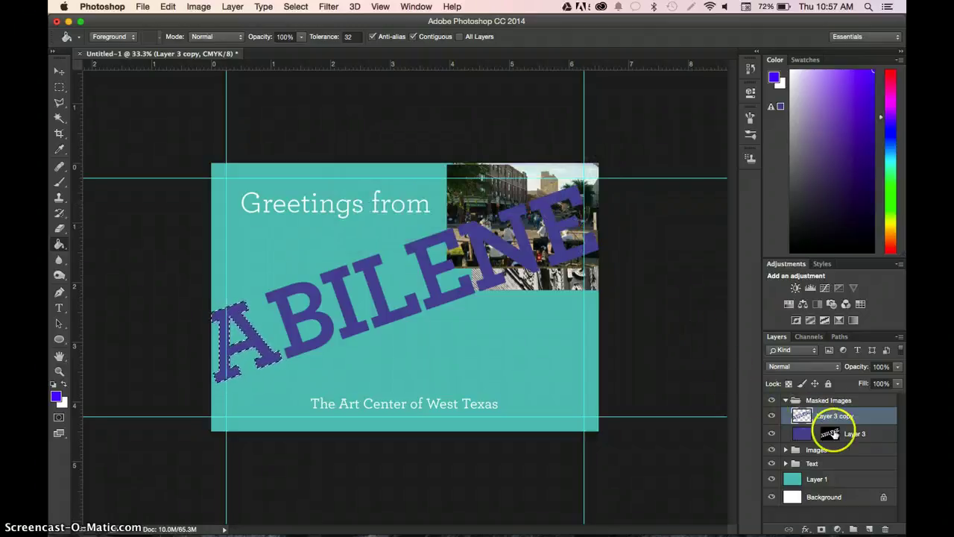
pyautogui.moveTo(835, 433)
pyautogui.mouseDown()
pyautogui.moveTo(769, 411)
pyautogui.moveTo(829, 419)
pyautogui.mouseUp()
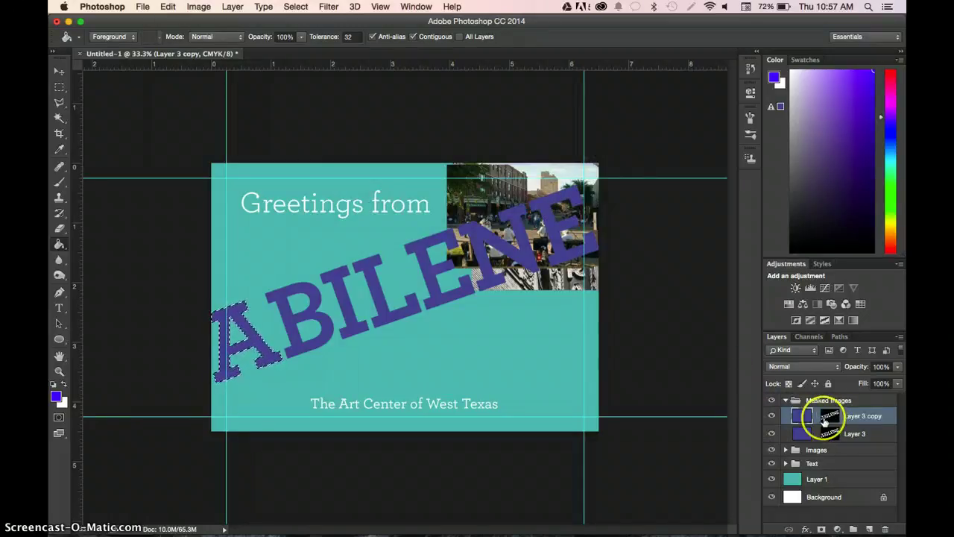
# Step: Hide Layer 3 copy, then create a new layer in Masked Images with a layer mask made from the A selection
pyautogui.click(771, 415)
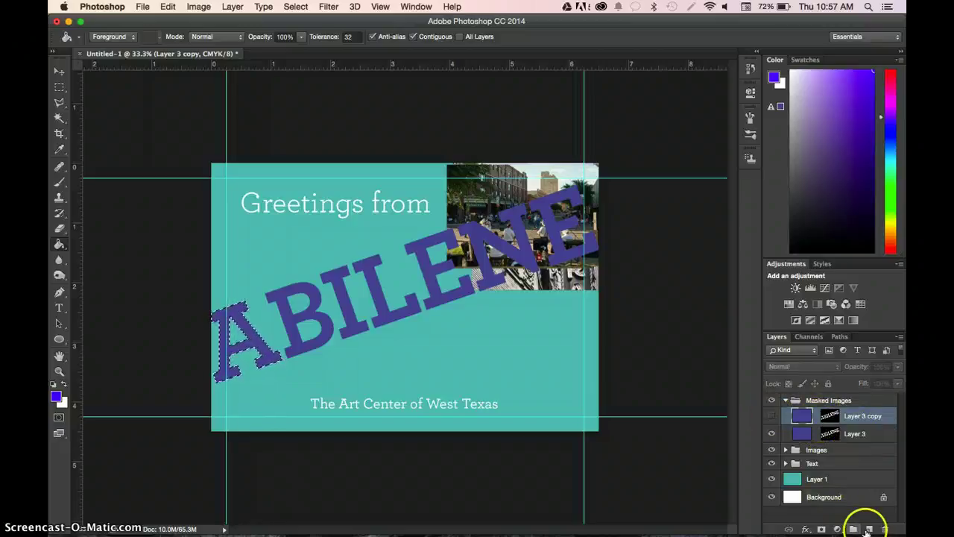
pyautogui.click(870, 529)
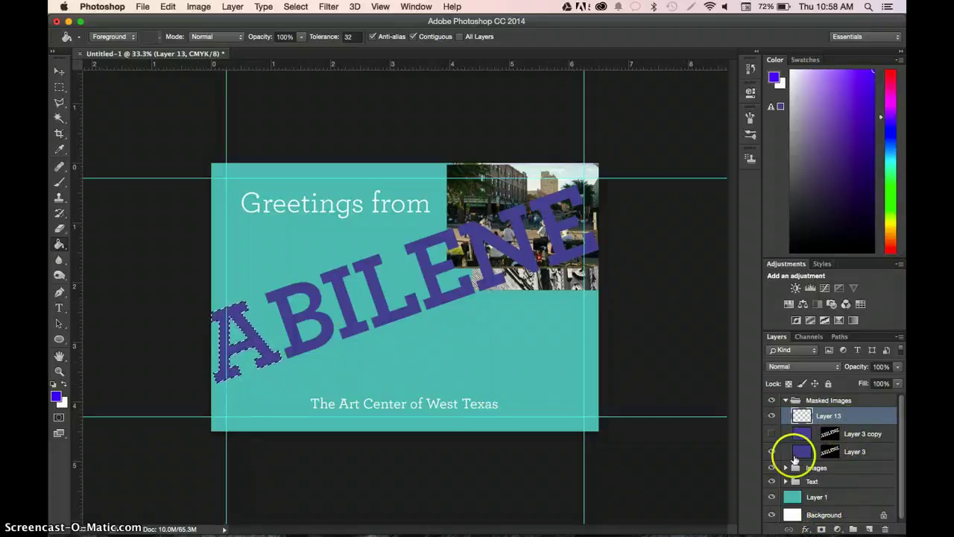
pyautogui.click(821, 530)
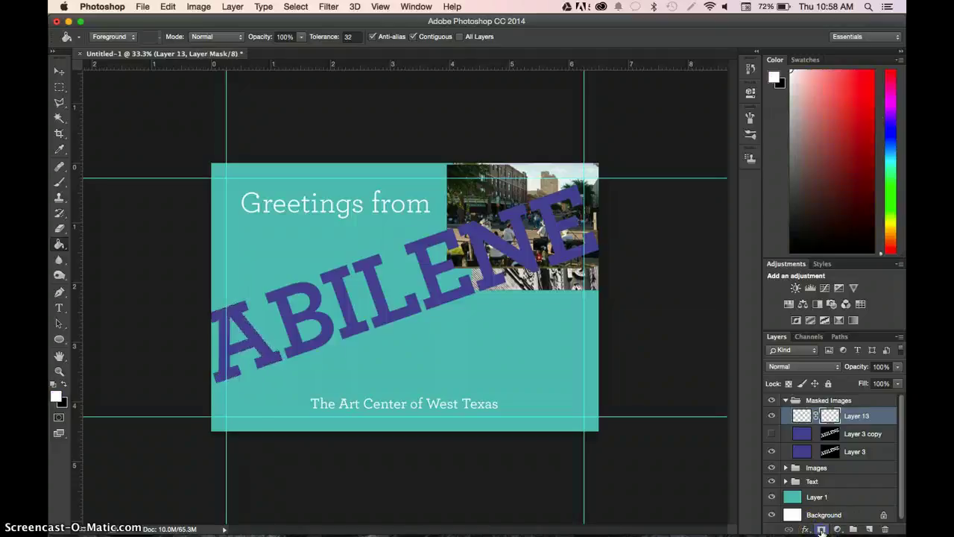
# Step: Rename the layer with the A-shaped mask as A and delete Layer 3 copy
pyautogui.doubleClick(858, 416)
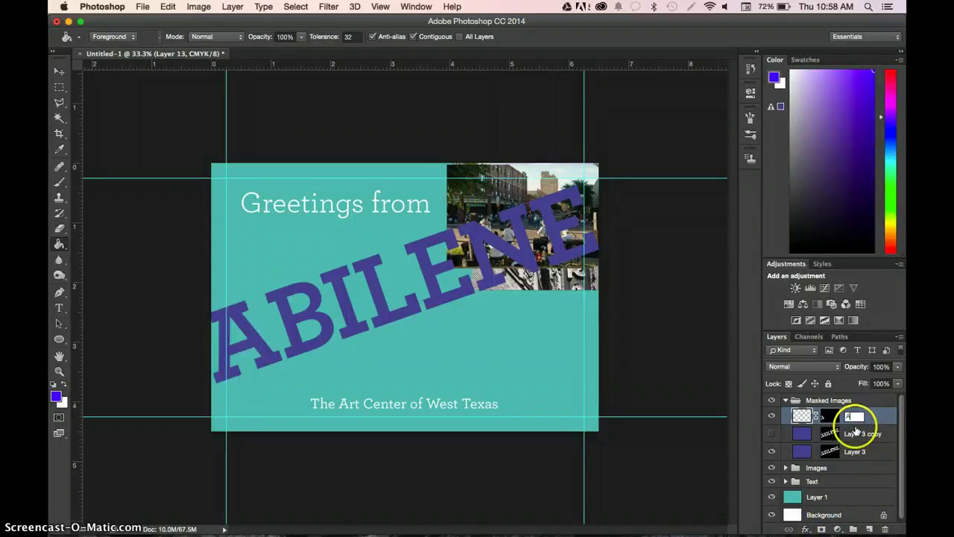
pyautogui.write('A')
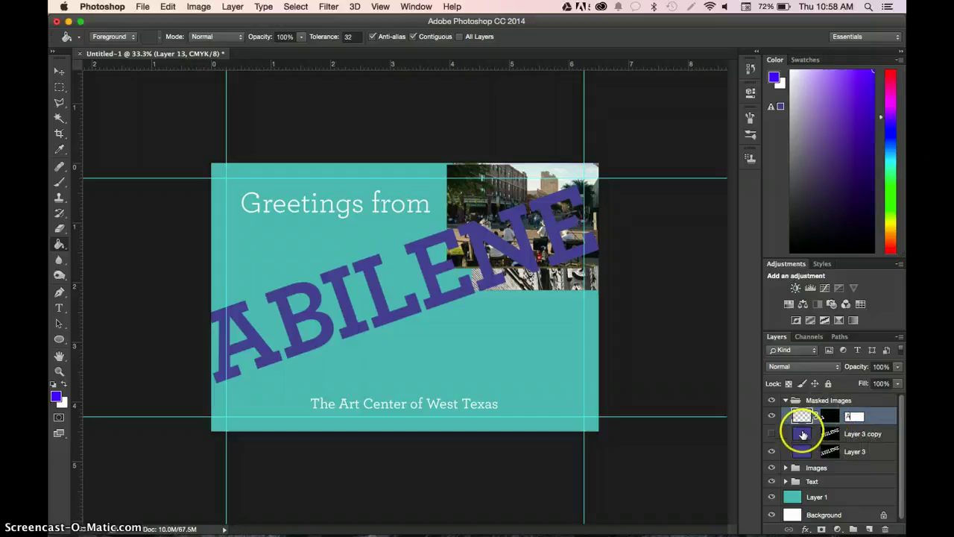
pyautogui.click(829, 428)
pyautogui.click(863, 436)
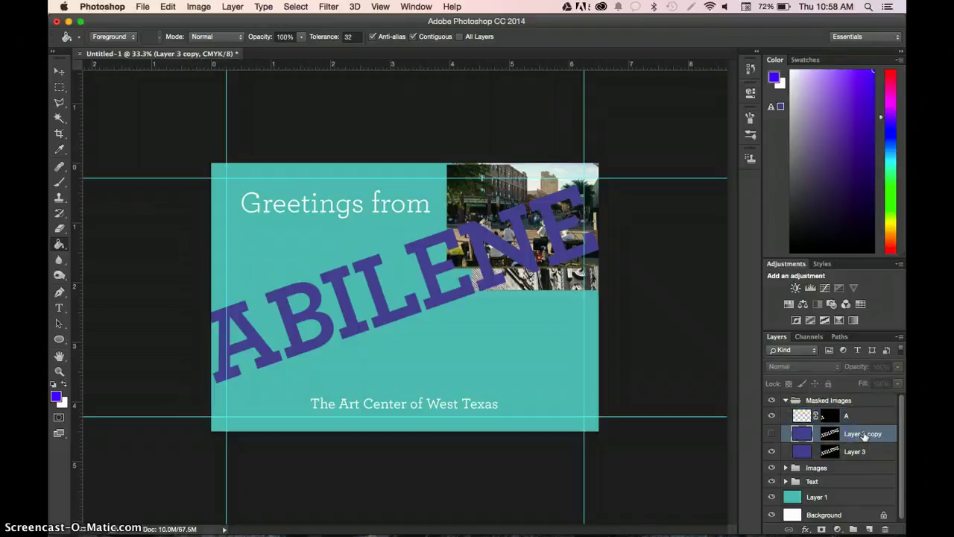
pyautogui.moveTo(867, 531); pyautogui.dragTo(884, 529)
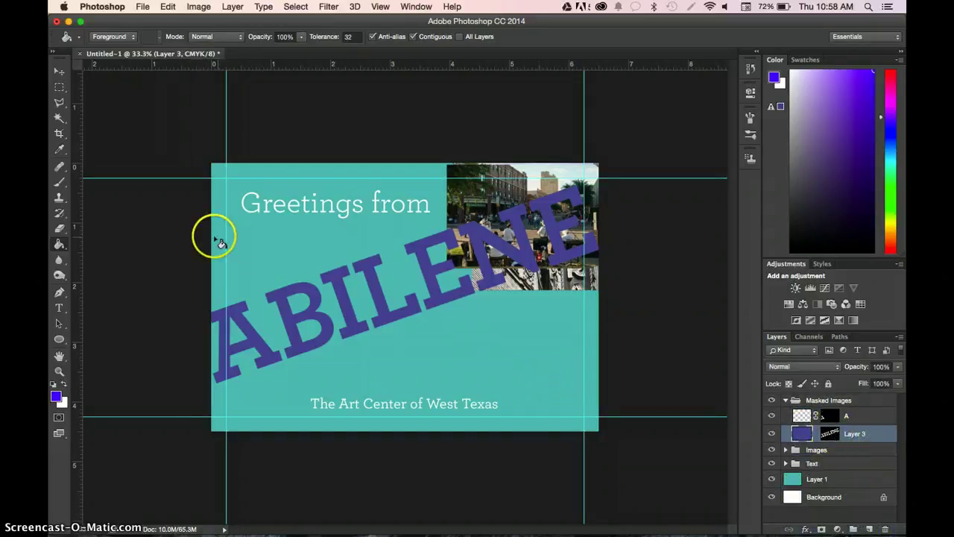
# Step: Switch to the Magic Wand and load the ABILENE layer mask of Layer 3 as a selection
pyautogui.press('w')
pyautogui.click(59, 132)
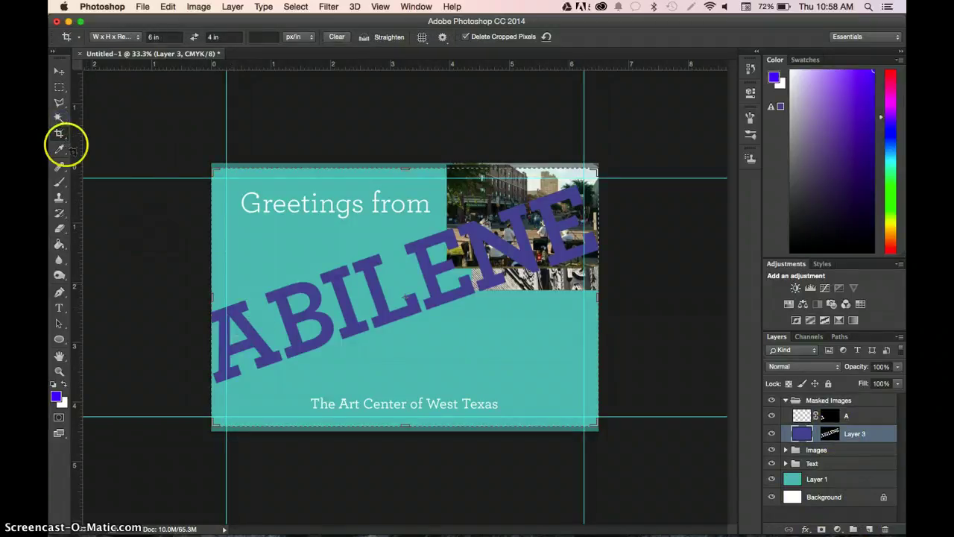
pyautogui.click(59, 118)
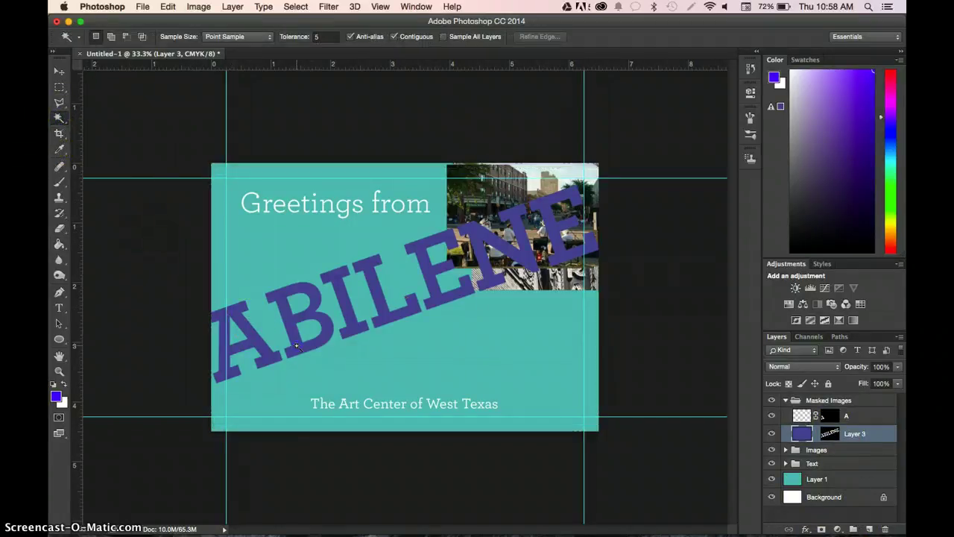
pyautogui.press('super+a')
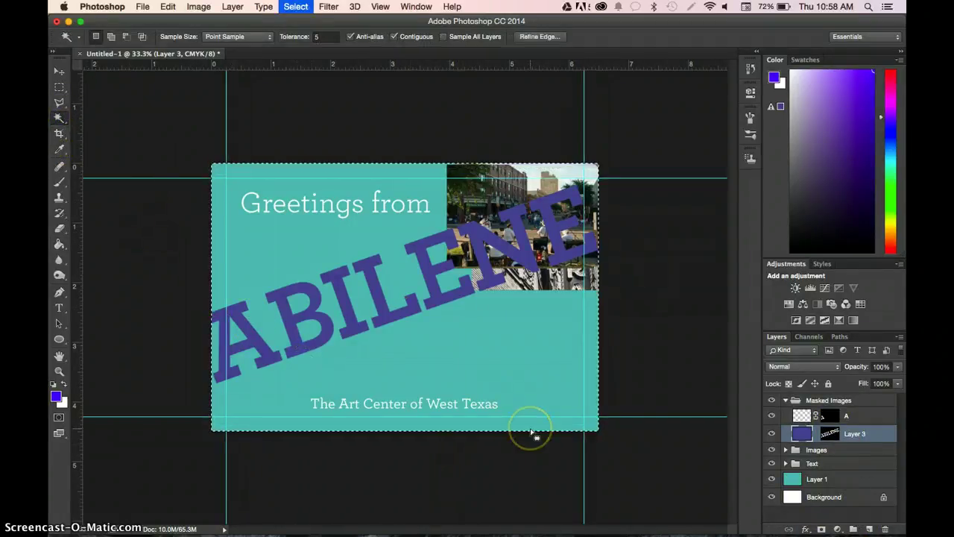
pyautogui.click(531, 432)
pyautogui.click(828, 434)
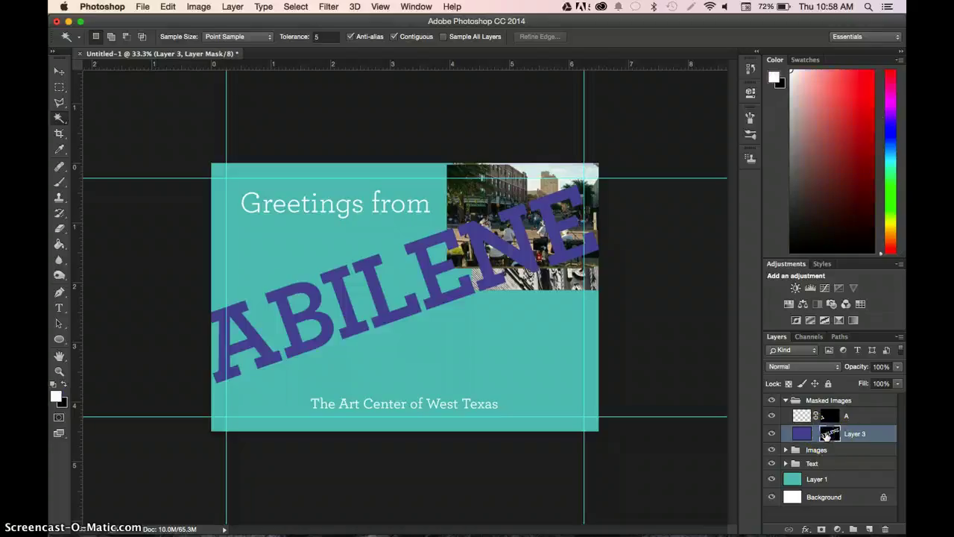
pyautogui.doubleClick(826, 434)
pyautogui.click(663, 286)
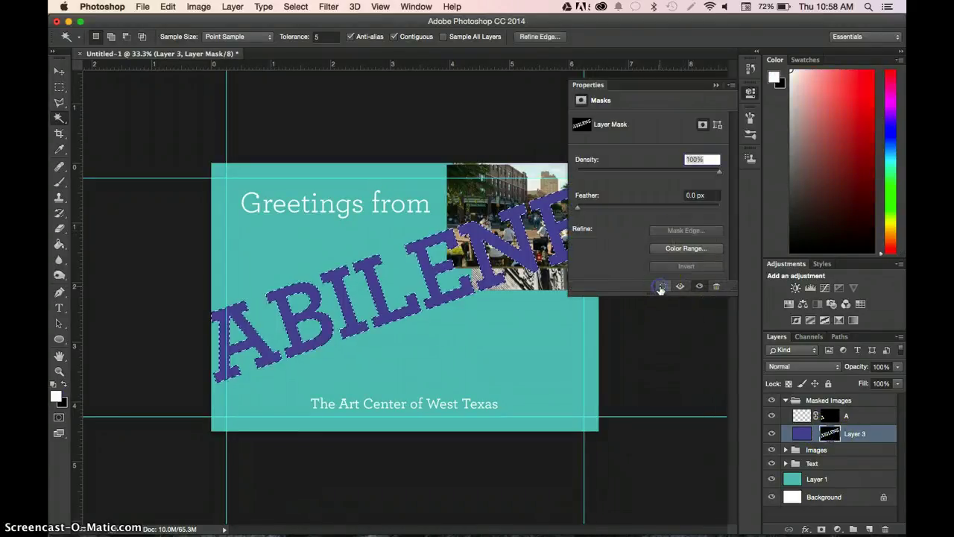
pyautogui.click(716, 85)
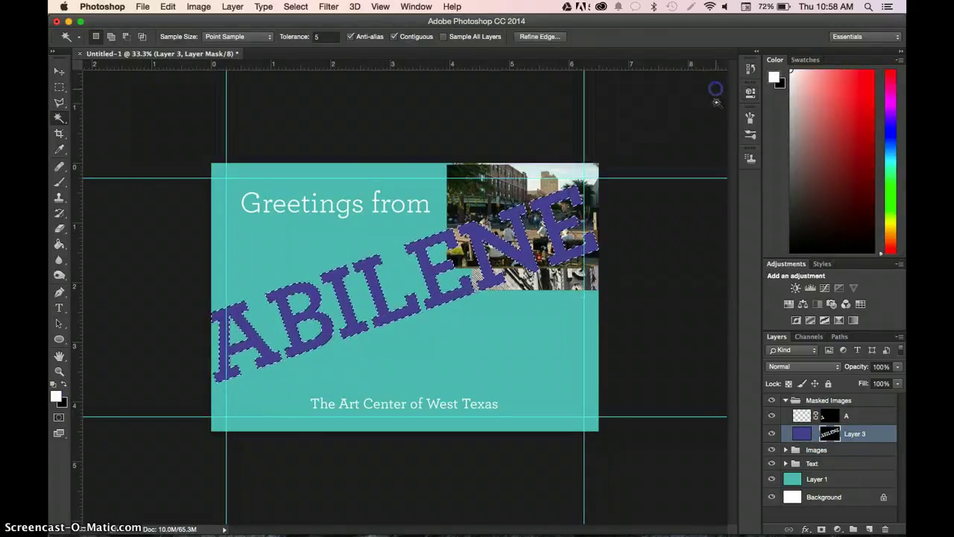
# Step: Create a new layer directly above Layer 1, fill the ABILENE selection on it with the blue foreground color, and deselect
pyautogui.click(869, 528)
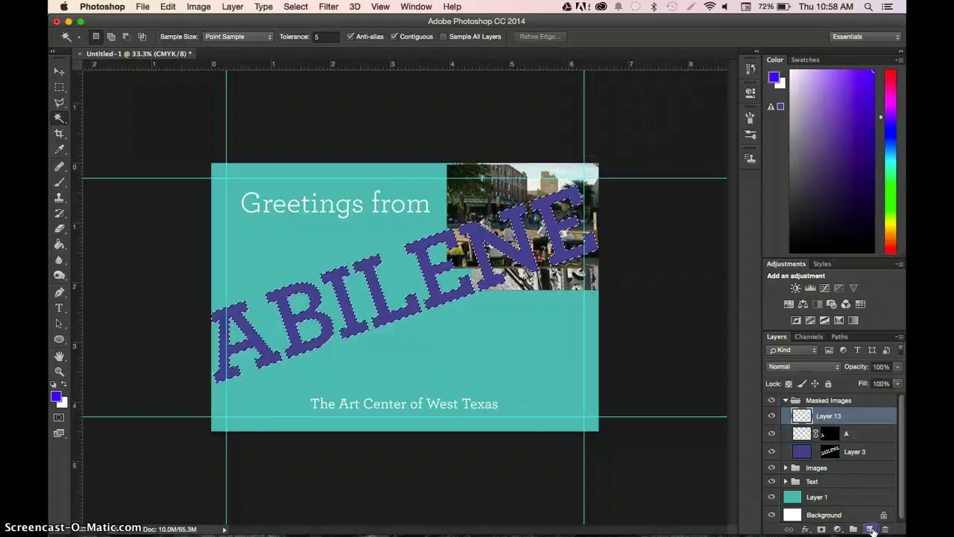
pyautogui.moveTo(826, 418); pyautogui.dragTo(829, 489)
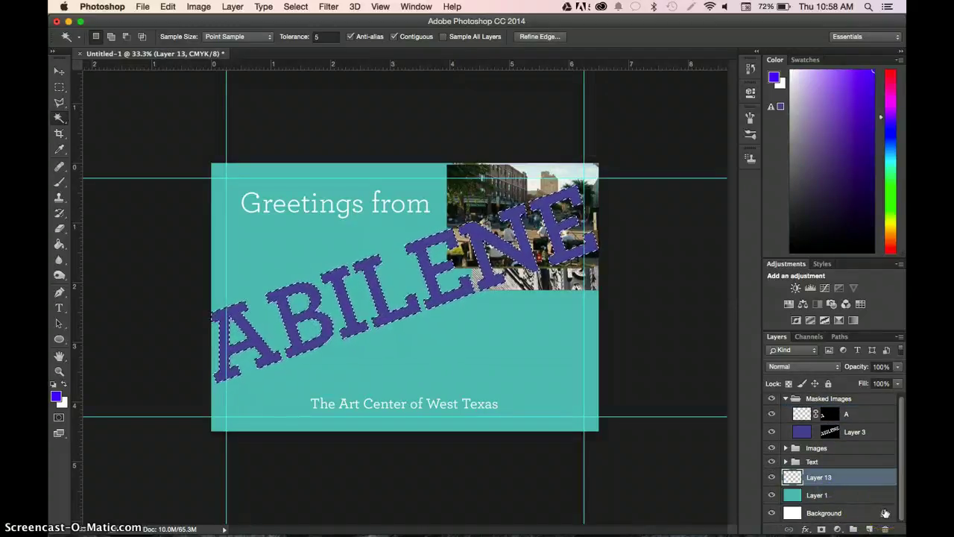
pyautogui.hotkey('alt', 'BackSpace')
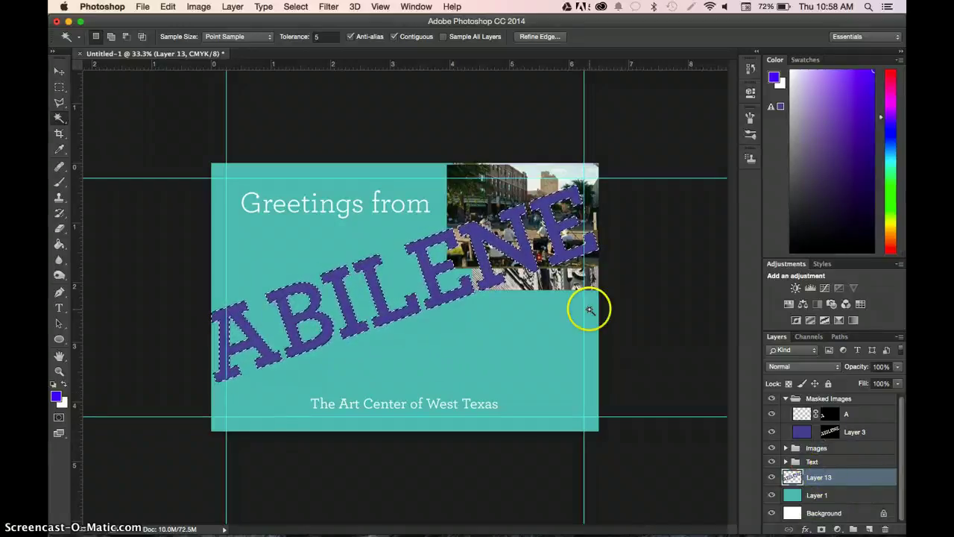
pyautogui.press('super+d')
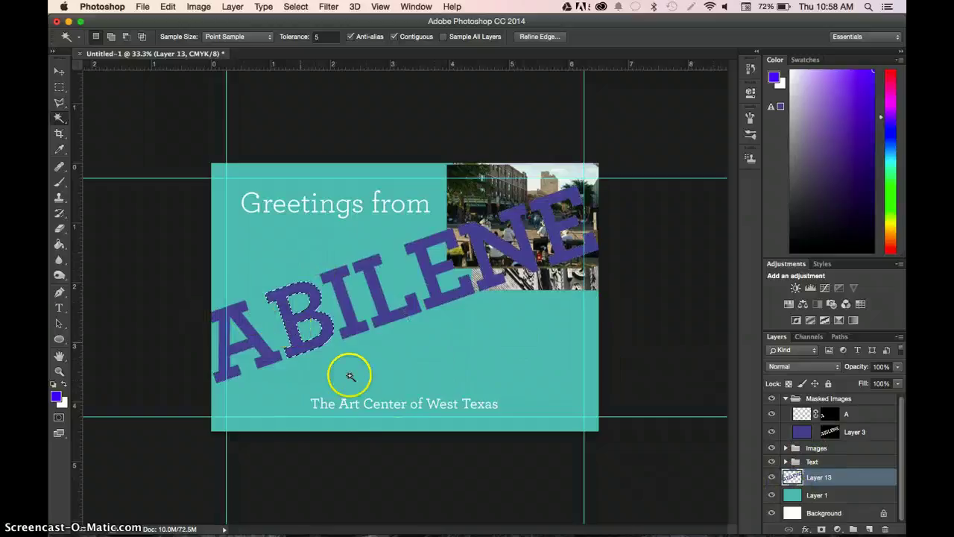
# Step: With the letter B selected by the Magic Wand, add a layer named B below A in Masked Images and mask it to the selection
pyautogui.scroll(1, 841, 432)
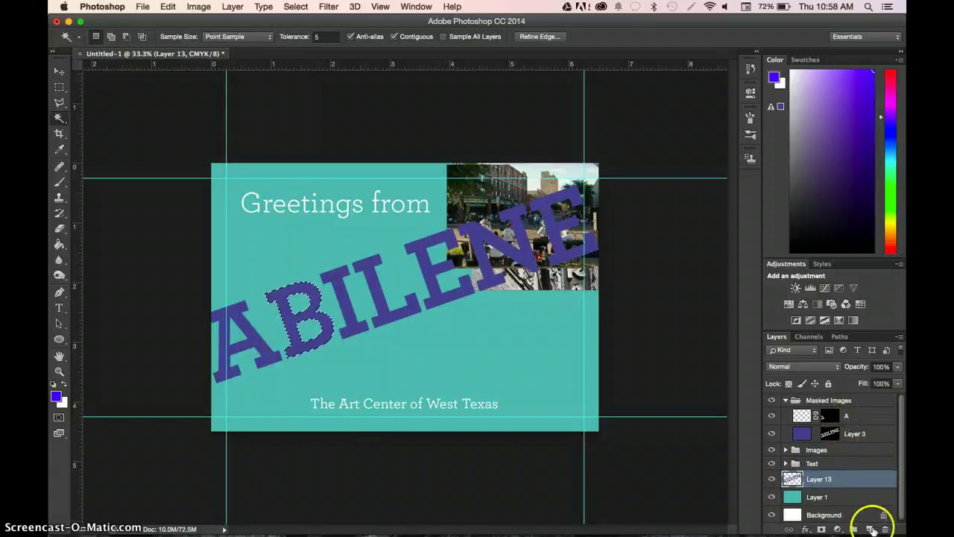
pyautogui.click(870, 529)
pyautogui.moveTo(820, 416); pyautogui.dragTo(819, 420)
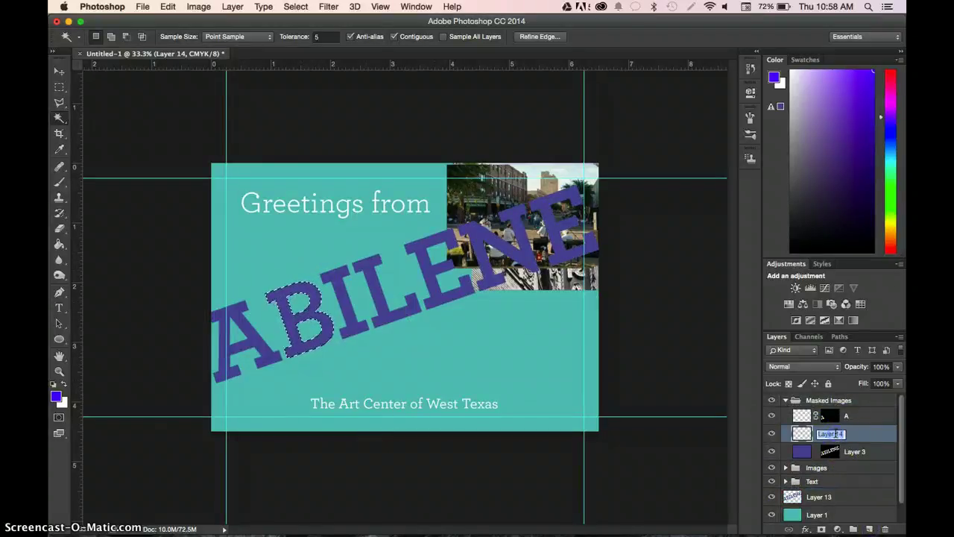
pyautogui.write('B')
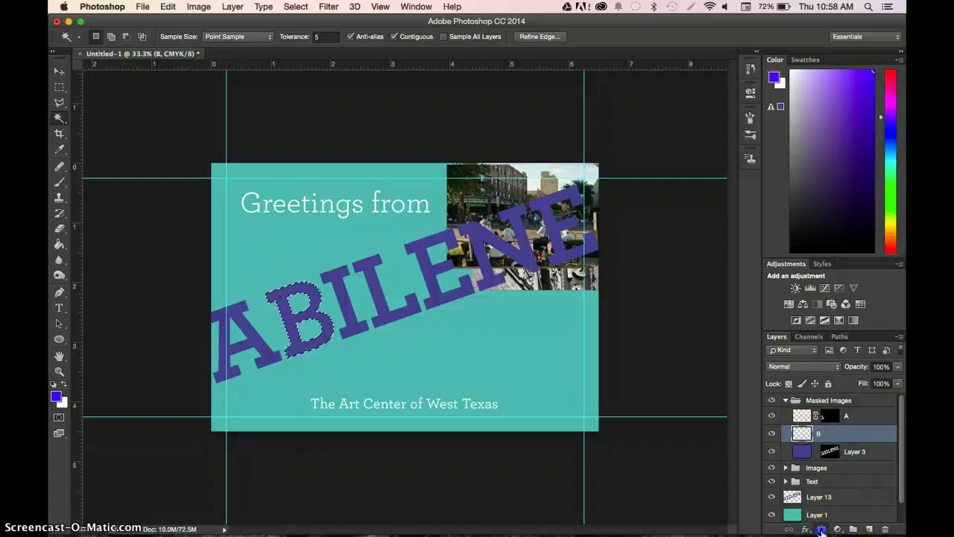
pyautogui.click(821, 528)
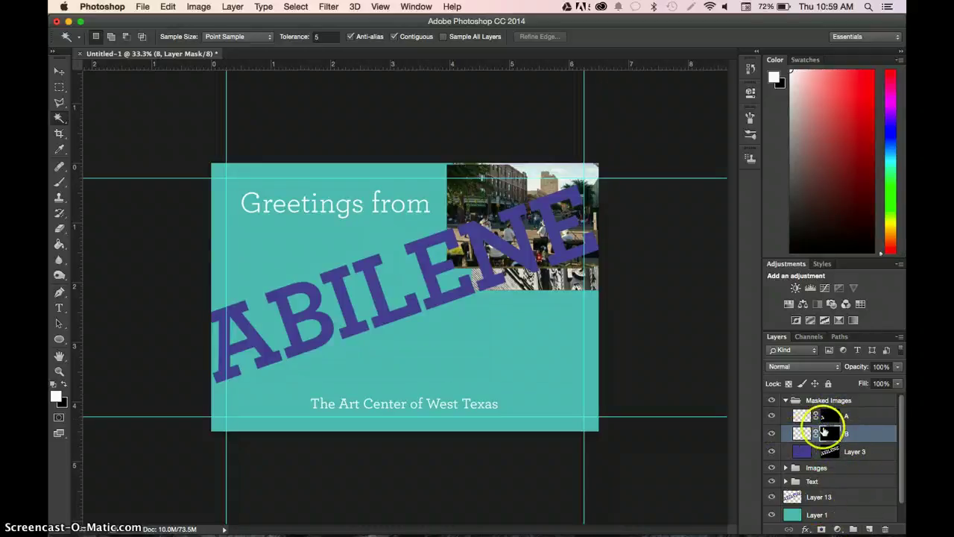
# Step: Select the letter I on Layer 13 and use it to mask a new layer named I, placed below B in Masked Images
pyautogui.click(803, 498)
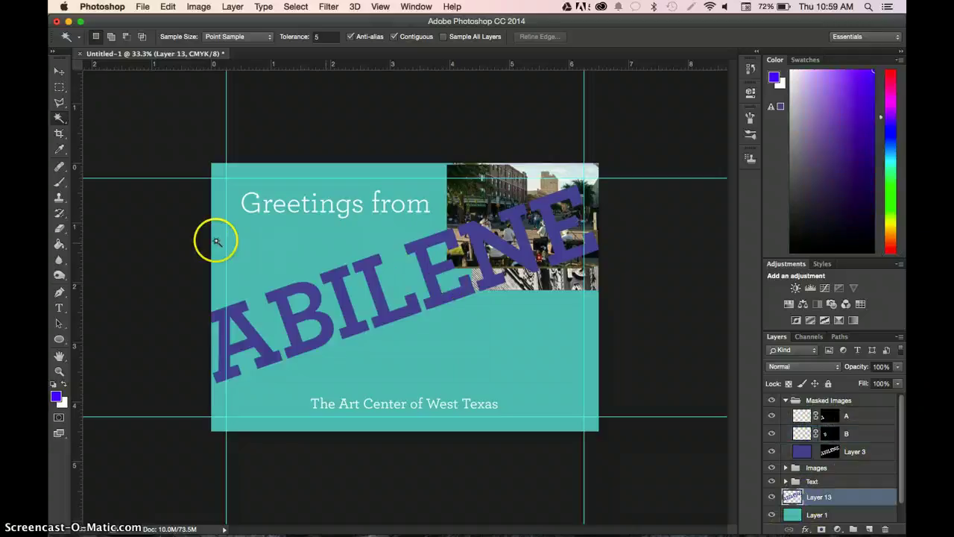
pyautogui.click(332, 276)
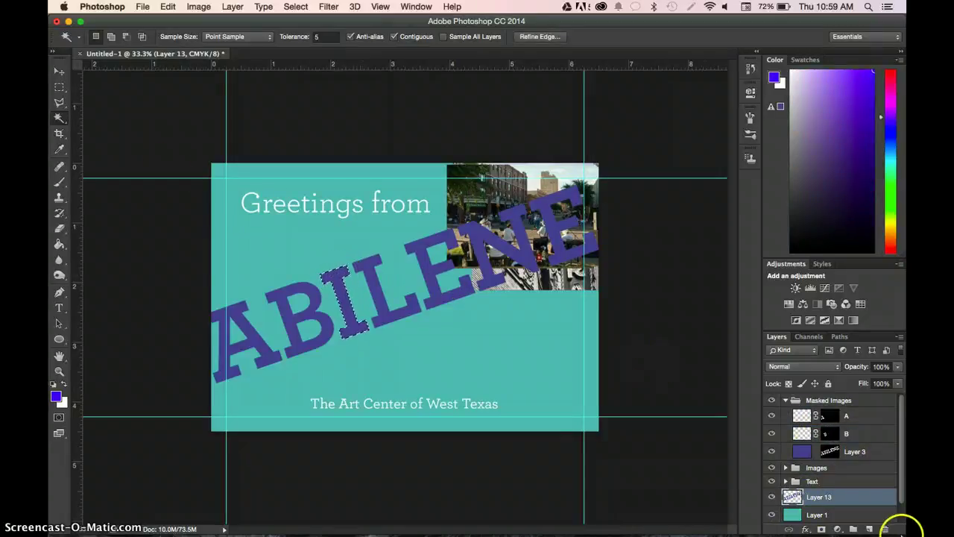
pyautogui.click(873, 528)
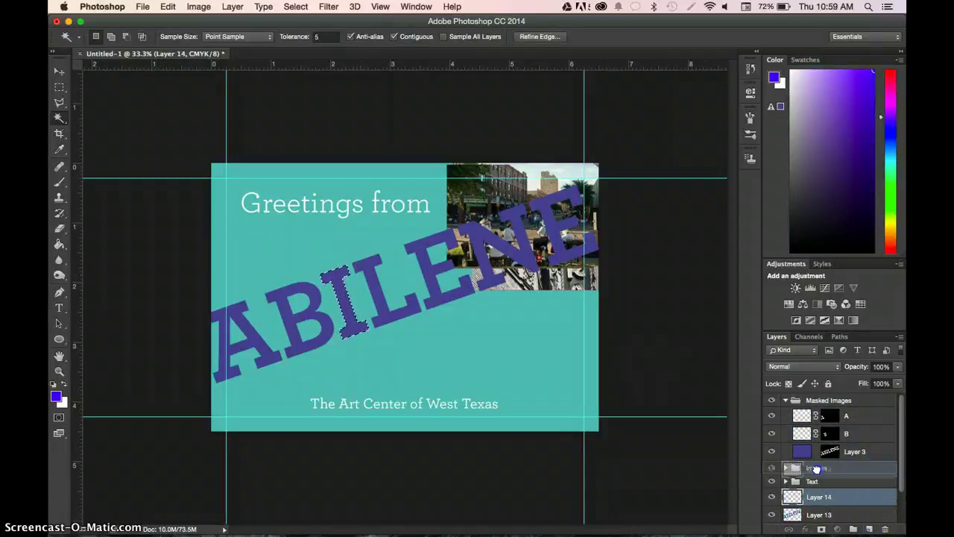
pyautogui.moveTo(816, 496); pyautogui.dragTo(820, 441)
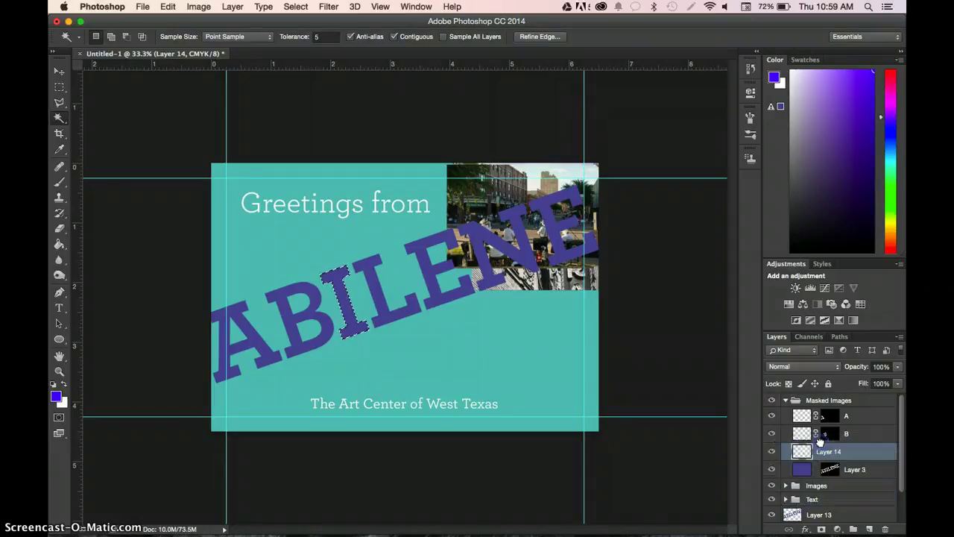
pyautogui.click(829, 451)
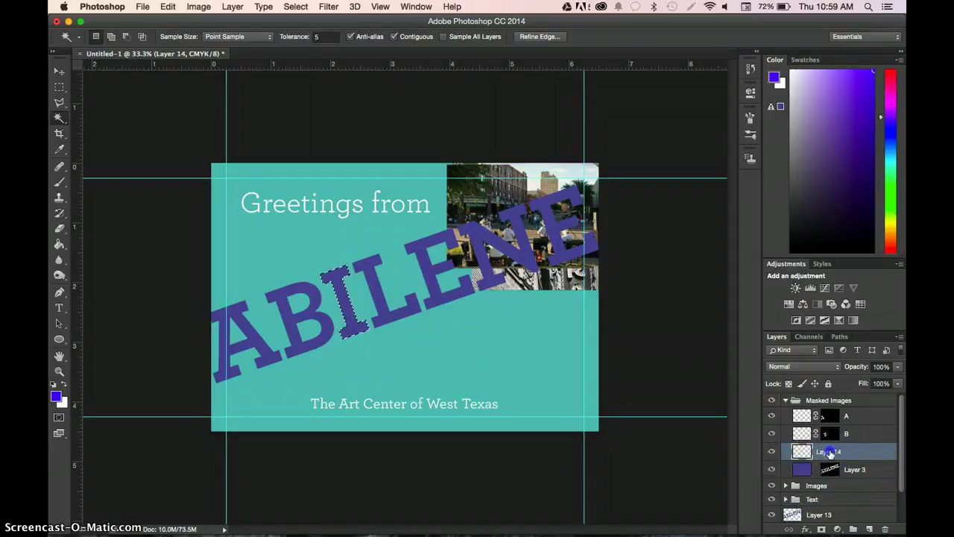
pyautogui.press('BackSpace')
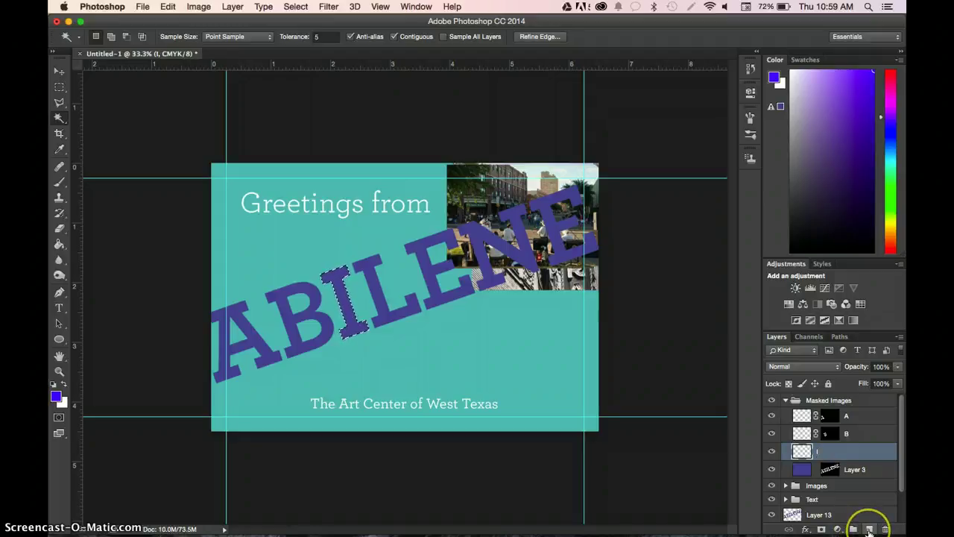
pyautogui.click(821, 529)
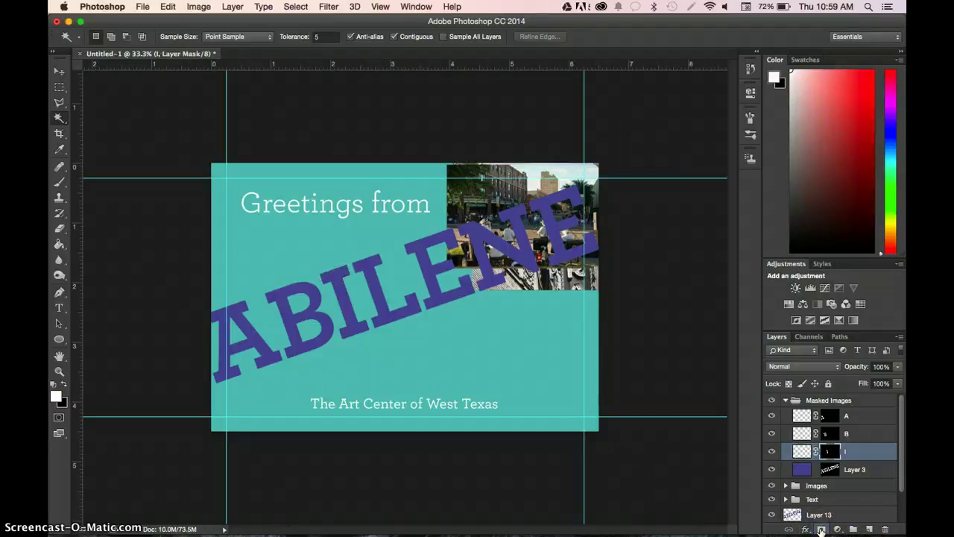
pyautogui.moveTo(828, 451); pyautogui.dragTo(890, 527)
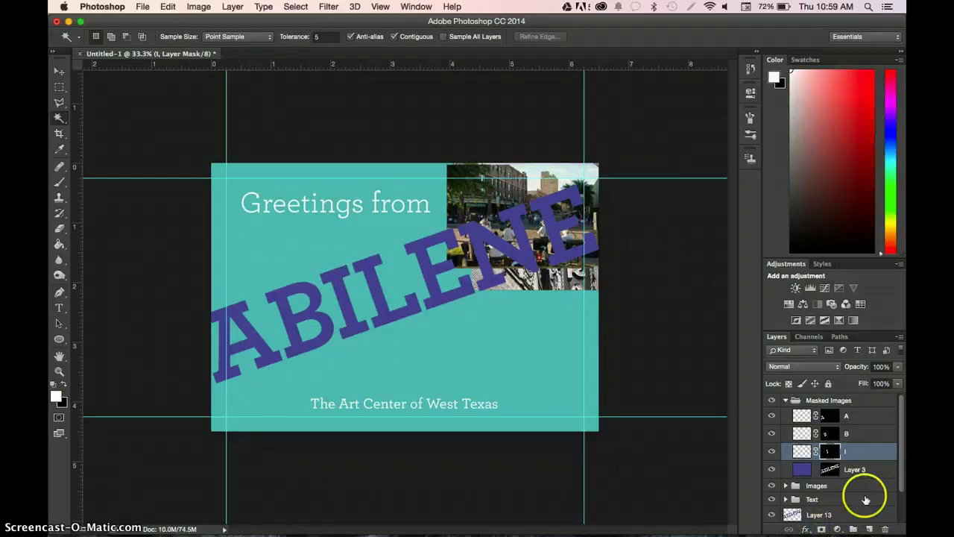
# Step: Select the letter L on Layer 13 and use it to mask a new layer named L, placed below I in Masked Images
pyautogui.click(793, 514)
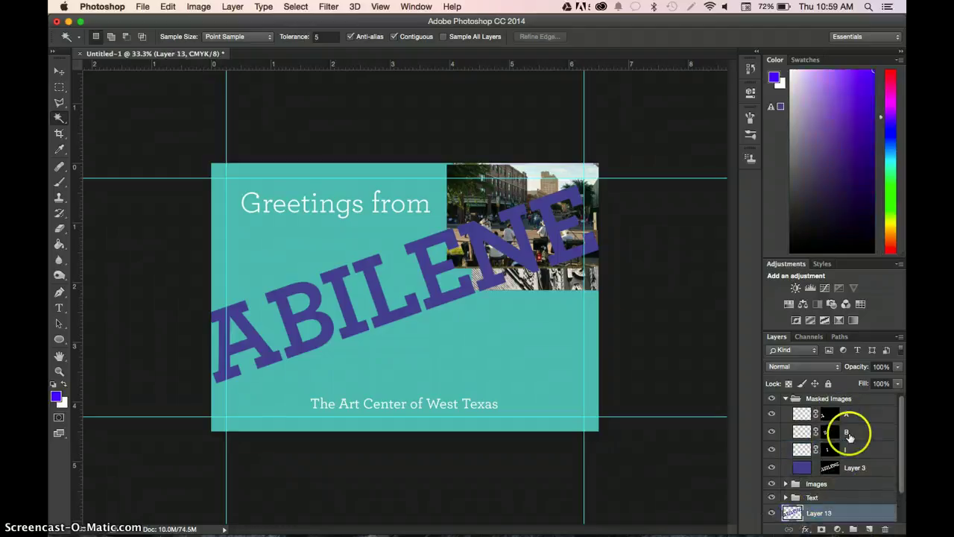
pyautogui.click(408, 312)
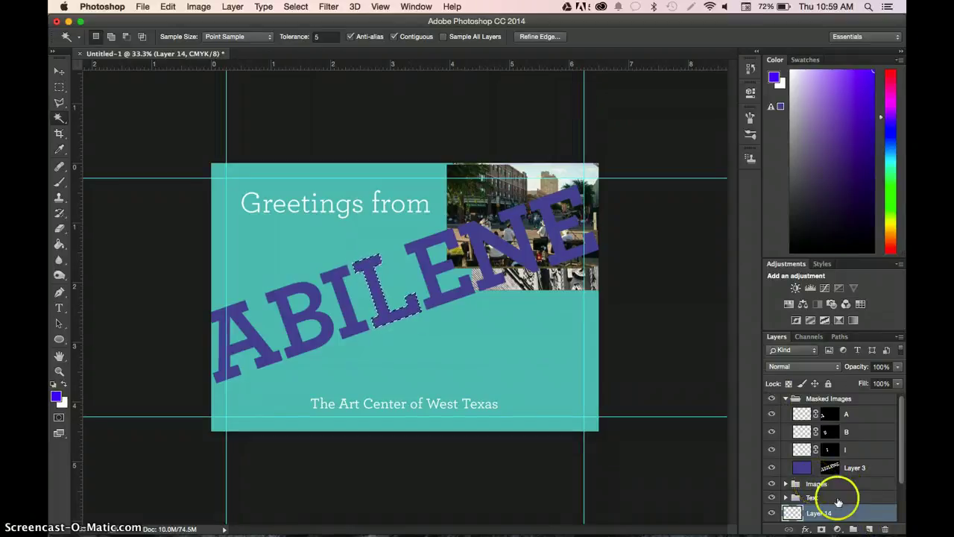
pyautogui.moveTo(818, 513); pyautogui.dragTo(842, 462)
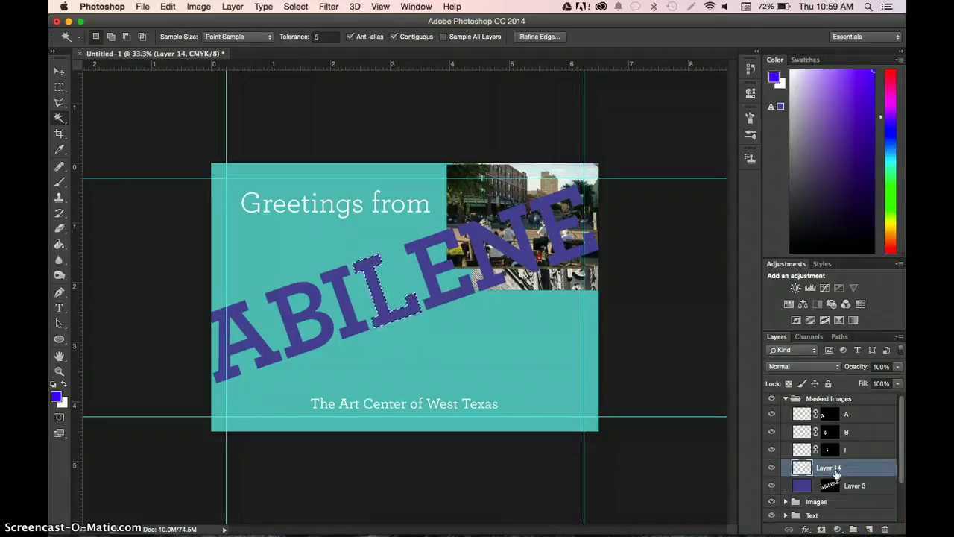
pyautogui.write('L')
pyautogui.click(800, 462)
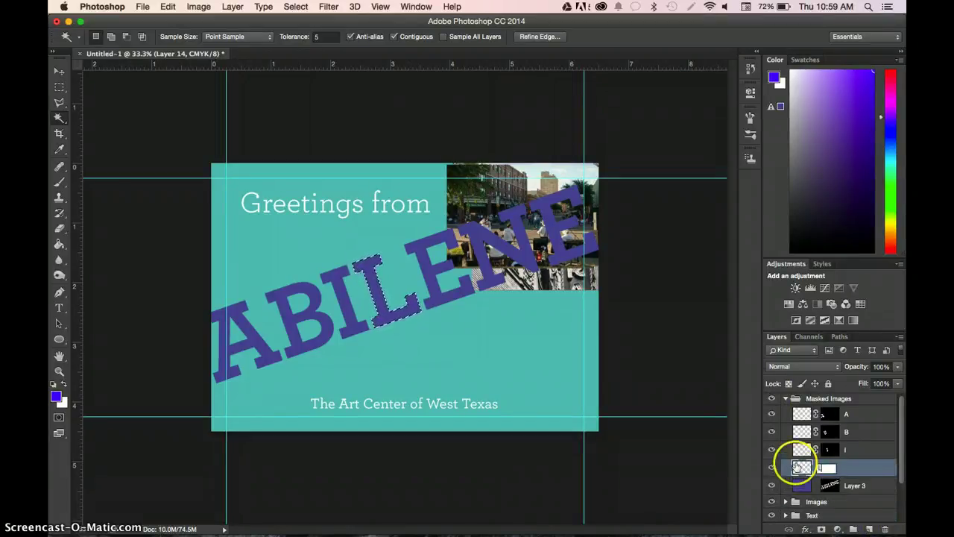
pyautogui.click(822, 528)
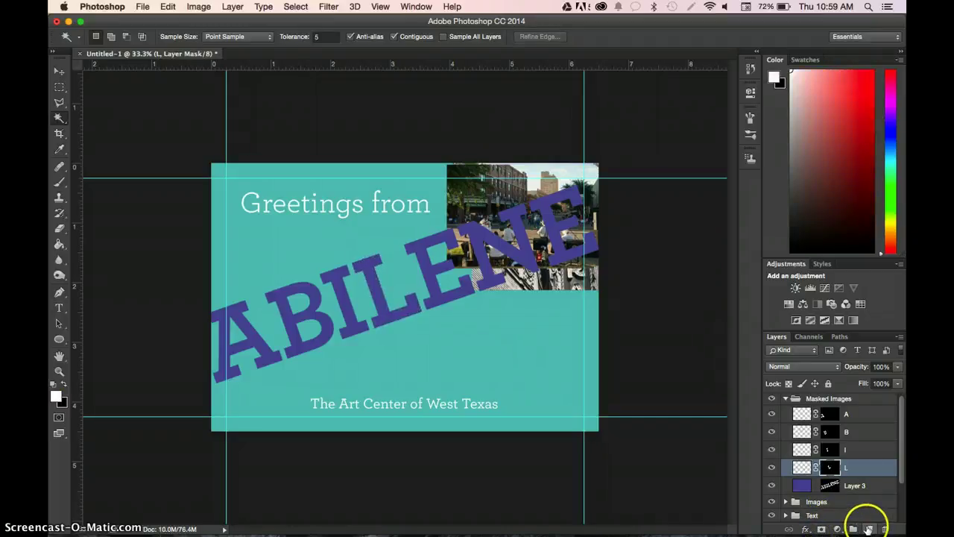
# Step: Select the first E on Layer 13 and use it to mask a new layer named E, placed below L in Masked Images
pyautogui.scroll(-3, 852, 469)
pyautogui.click(812, 477)
pyautogui.click(462, 257)
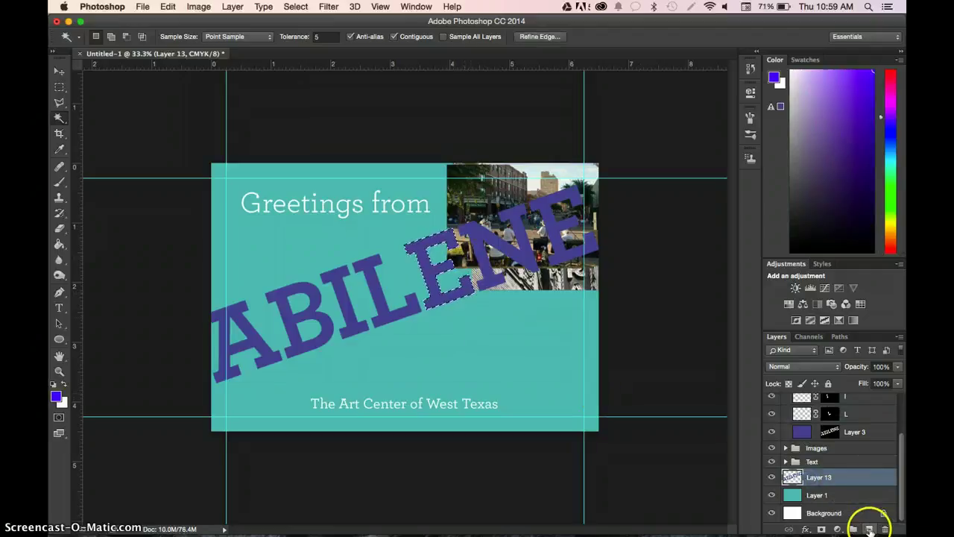
pyautogui.click(870, 528)
pyautogui.moveTo(809, 477); pyautogui.dragTo(809, 431)
pyautogui.doubleClick(826, 432)
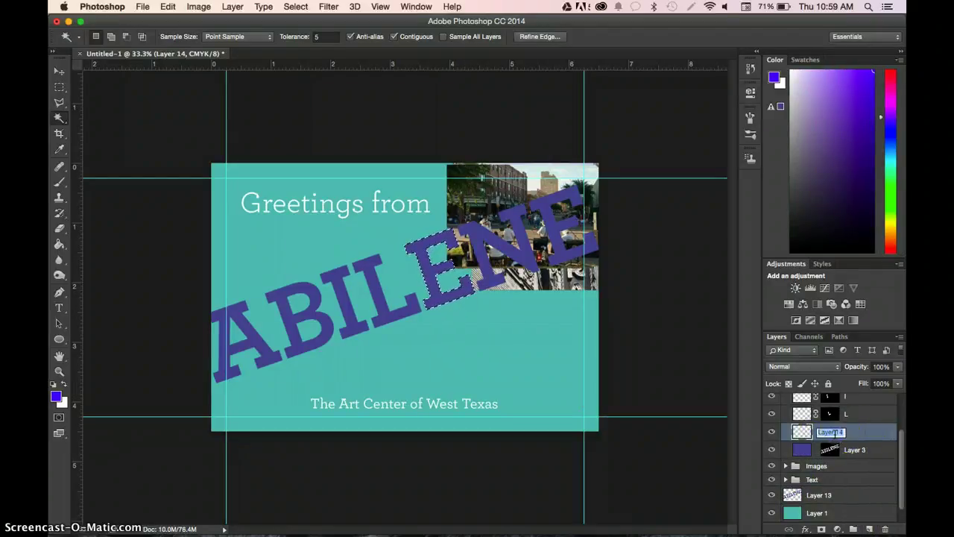
pyautogui.click(886, 529)
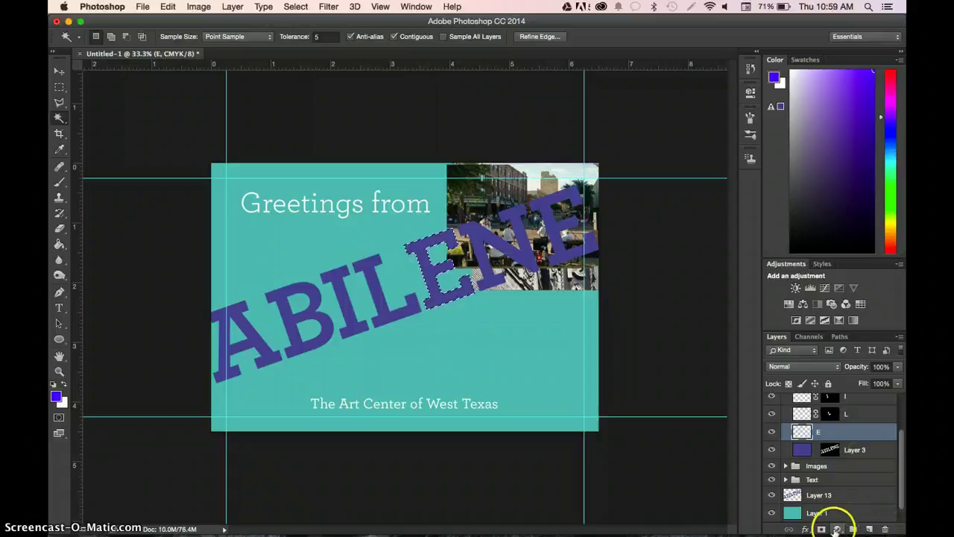
pyautogui.click(826, 433)
pyautogui.click(822, 528)
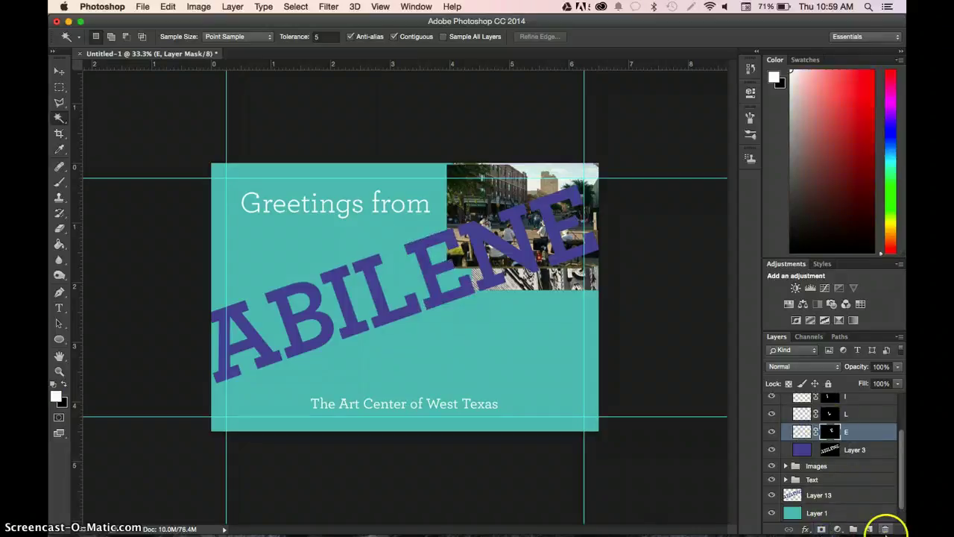
# Step: Select the letter N on Layer 13 and add a new layer named N below E in Masked Images
pyautogui.click(823, 495)
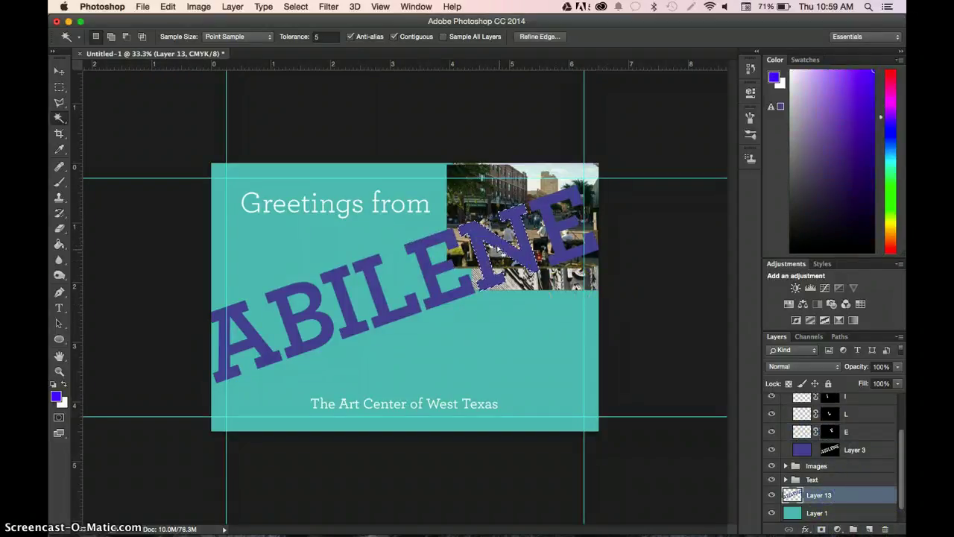
pyautogui.click(869, 529)
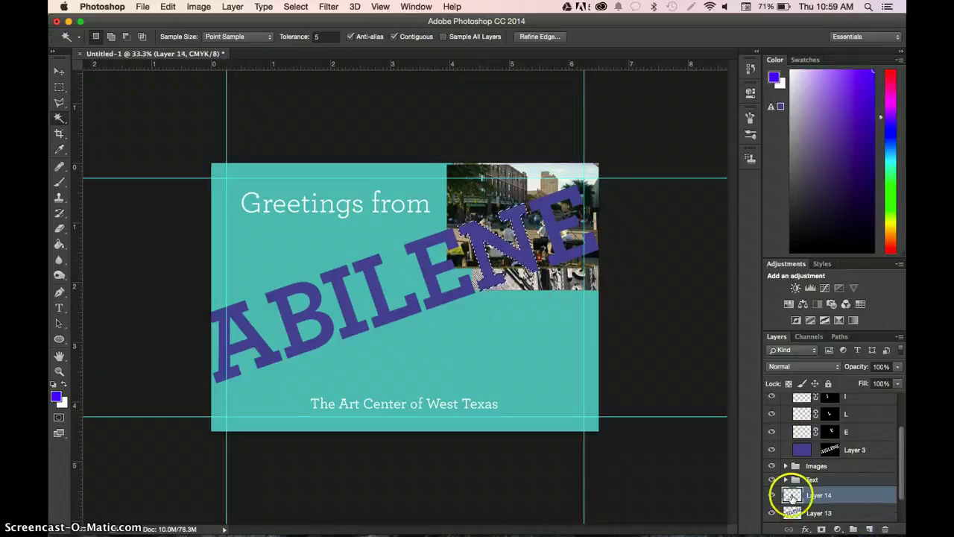
pyautogui.moveTo(792, 495); pyautogui.dragTo(828, 450)
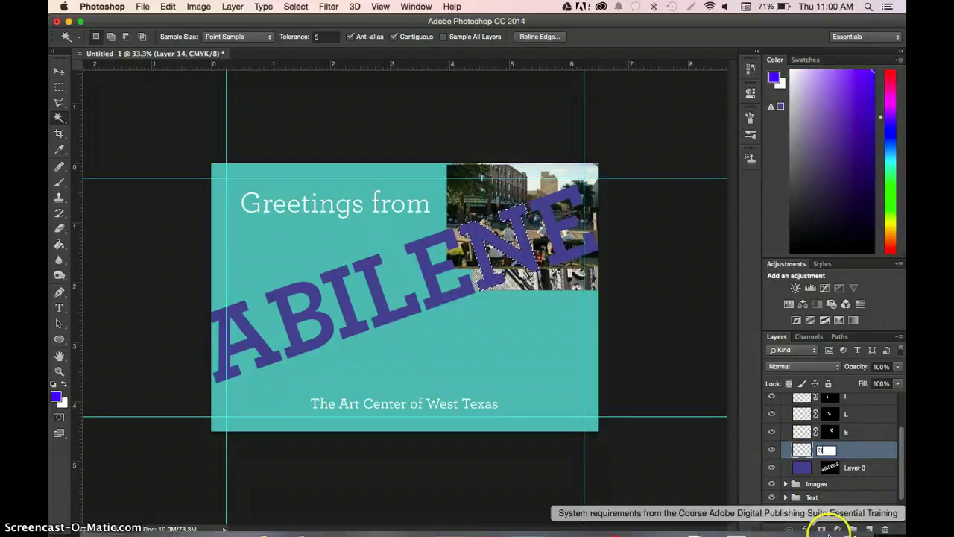
pyautogui.click(827, 515)
pyautogui.hotkey('ctrl', 'Up')
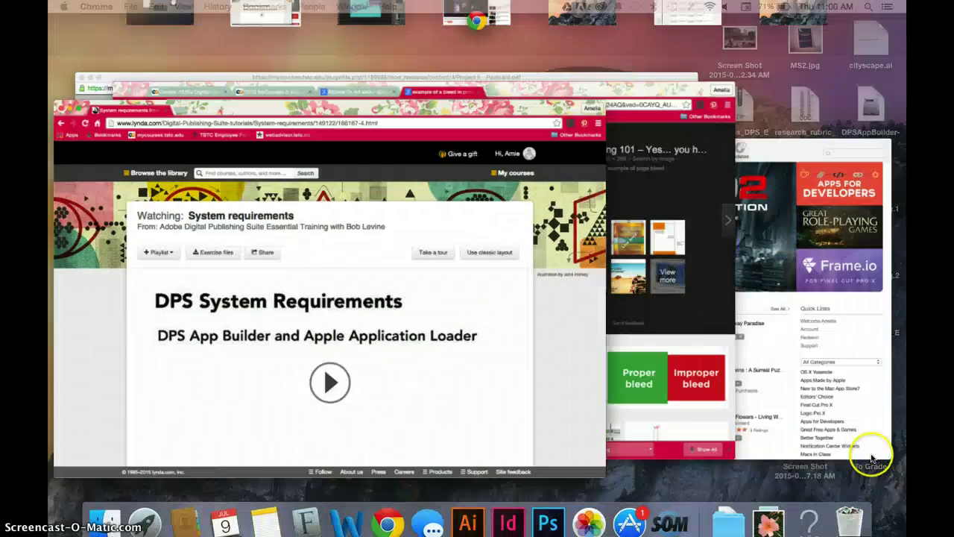
pyautogui.click(805, 366)
pyautogui.hotkey('ctrl', 'Up')
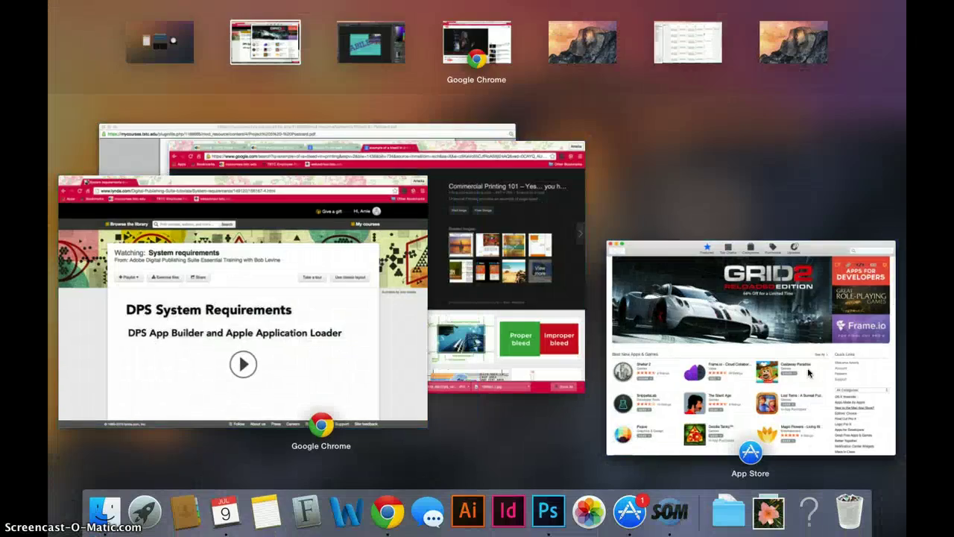
pyautogui.click(373, 39)
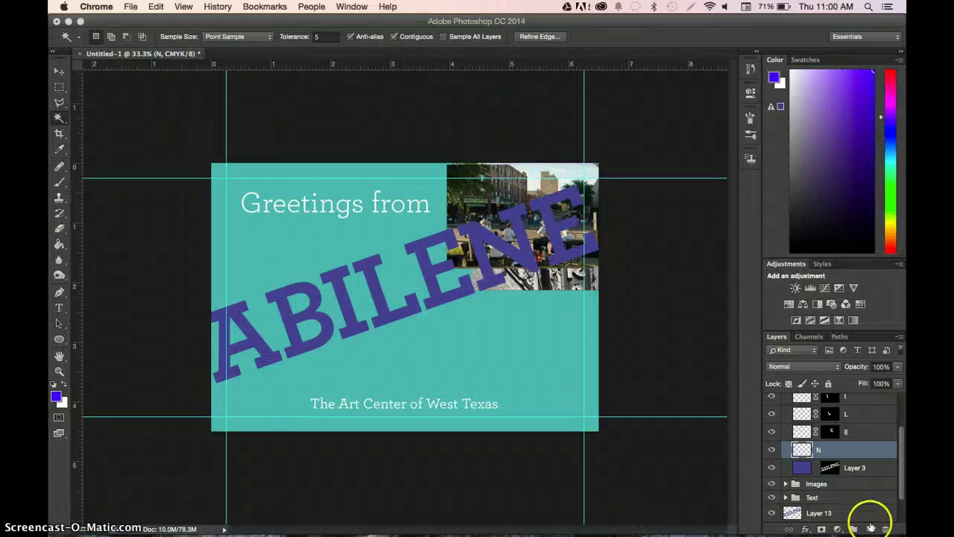
# Step: Mask layer N to the active letter selection
pyautogui.click(822, 529)
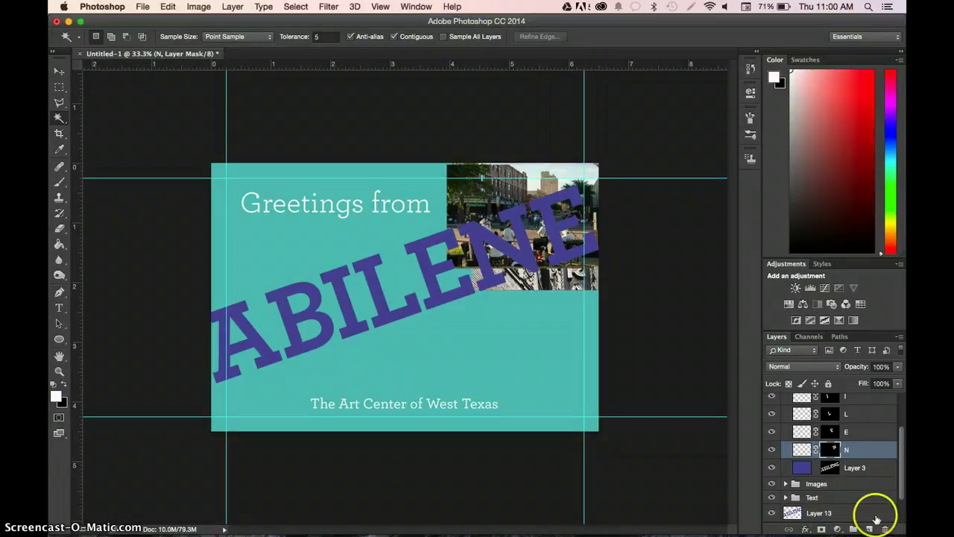
# Step: Select the last E on Layer 13 and use it to mask a new layer named E, placed below N in Masked Images
pyautogui.click(832, 513)
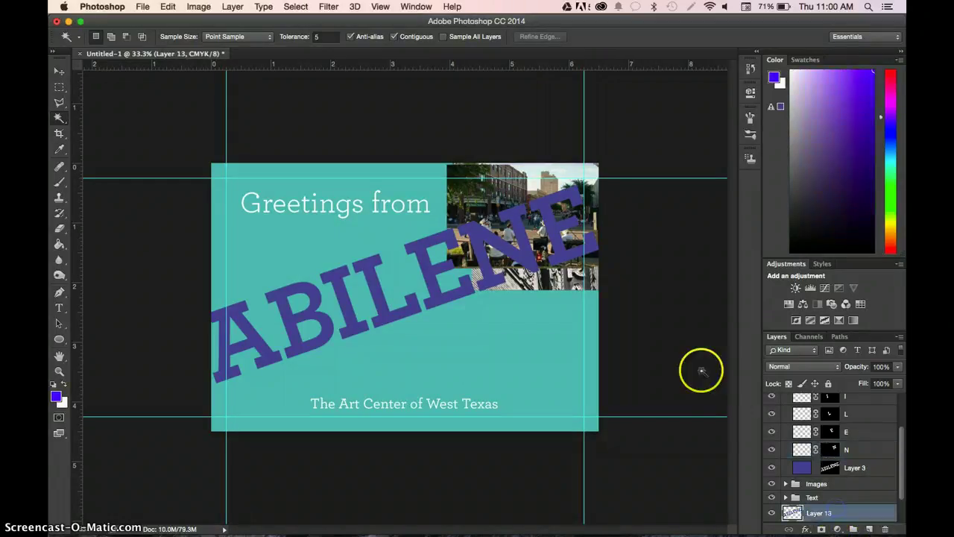
pyautogui.click(550, 232)
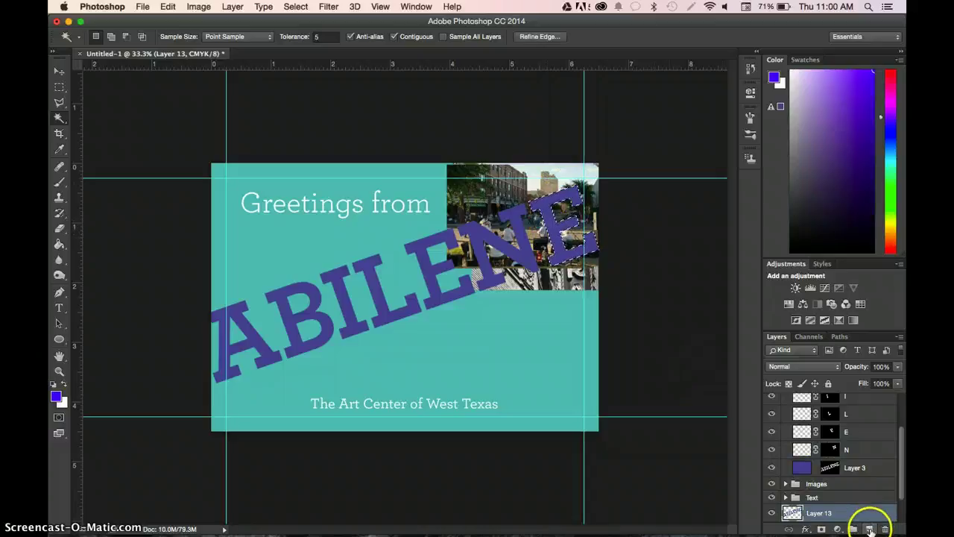
pyautogui.moveTo(790, 513); pyautogui.dragTo(850, 476)
pyautogui.doubleClick(829, 467)
pyautogui.write('E')
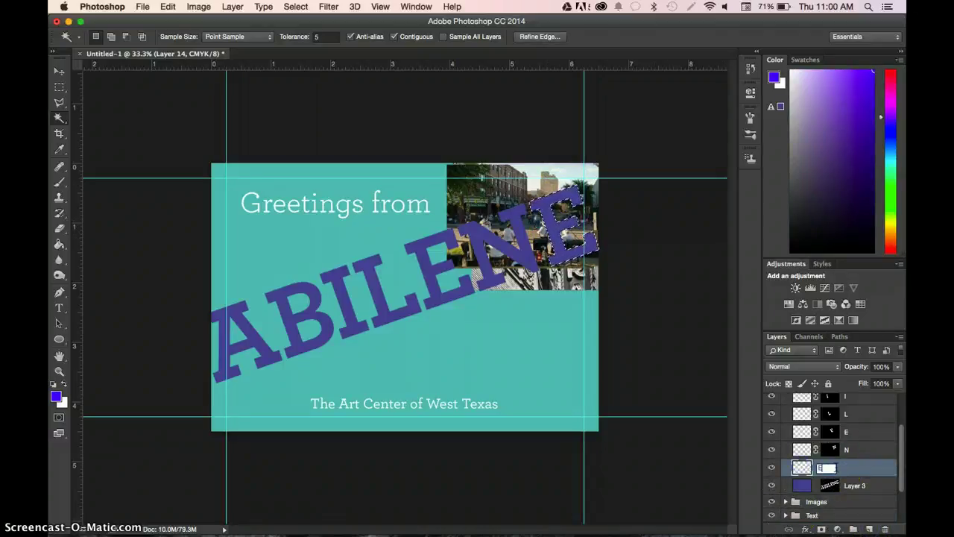
pyautogui.click(822, 530)
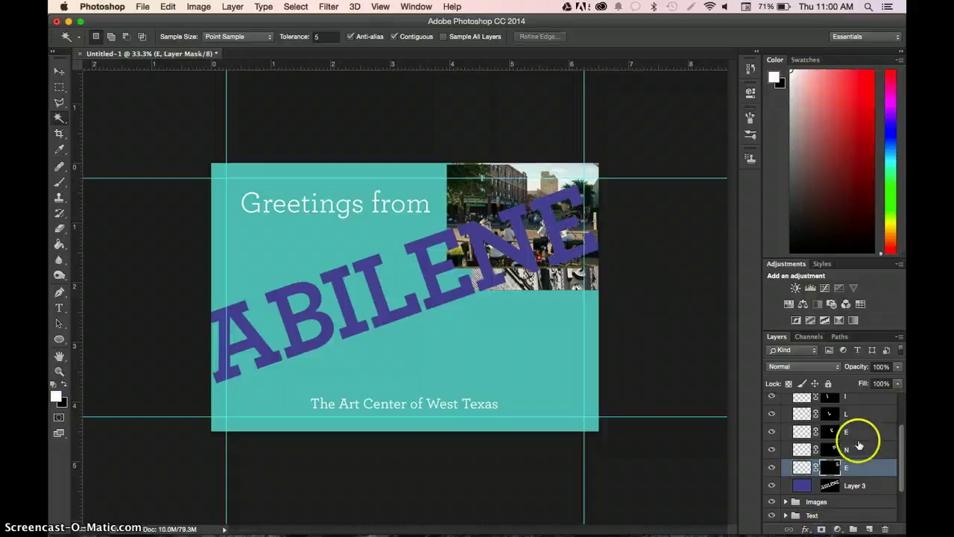
# Step: Hide the purple lettering on Layer 3 and Layer 13, and collapse the Masked Images group
pyautogui.scroll(3, 858, 440)
pyautogui.click(831, 416)
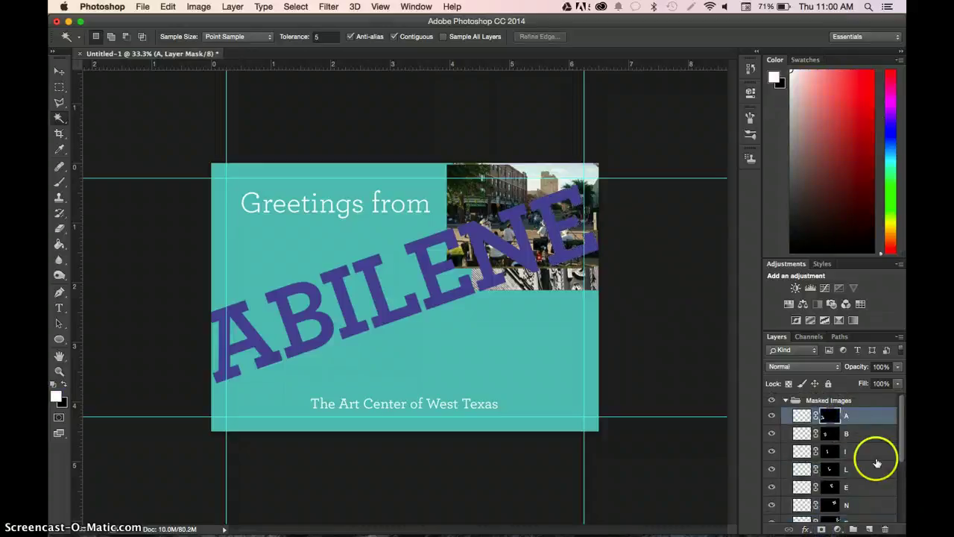
pyautogui.scroll(-3, 896, 475)
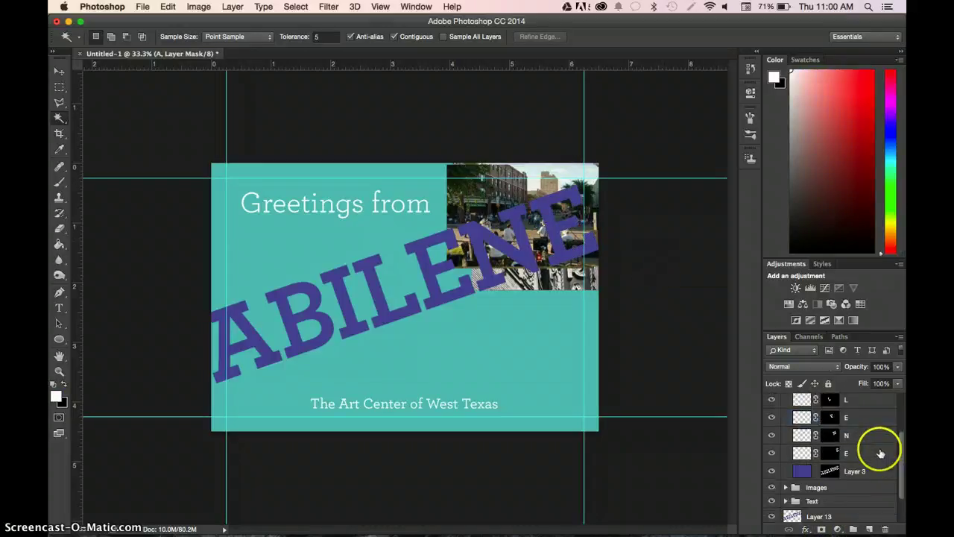
pyautogui.click(772, 471)
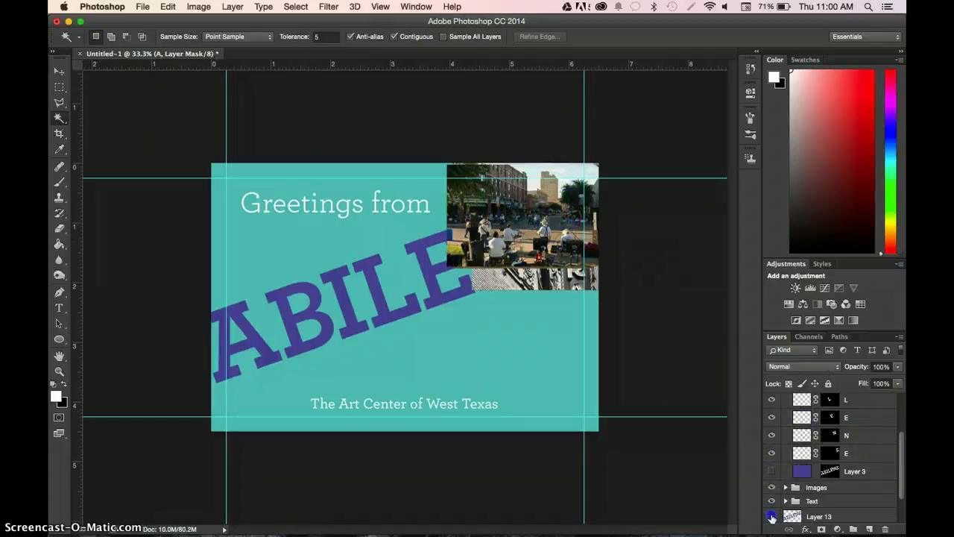
pyautogui.click(772, 517)
pyautogui.scroll(3, 869, 436)
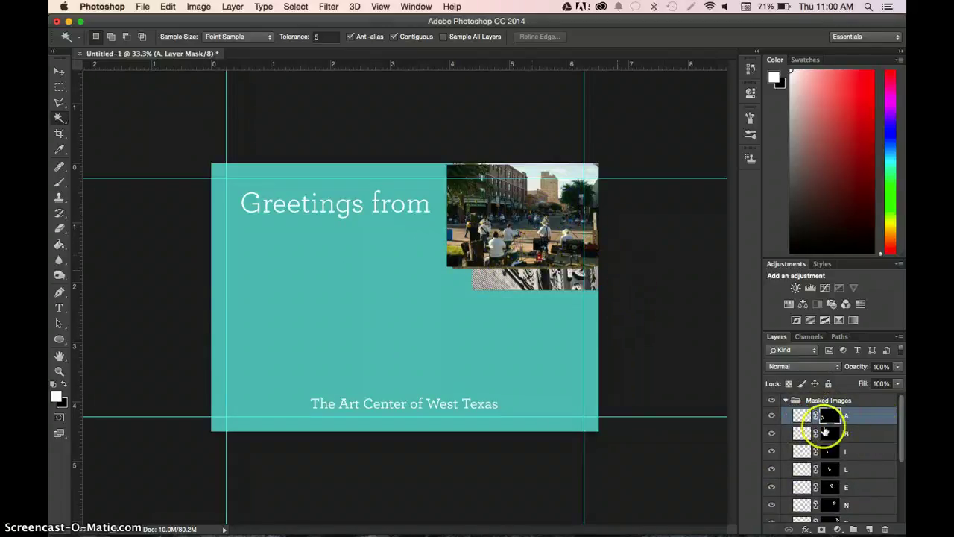
pyautogui.click(786, 400)
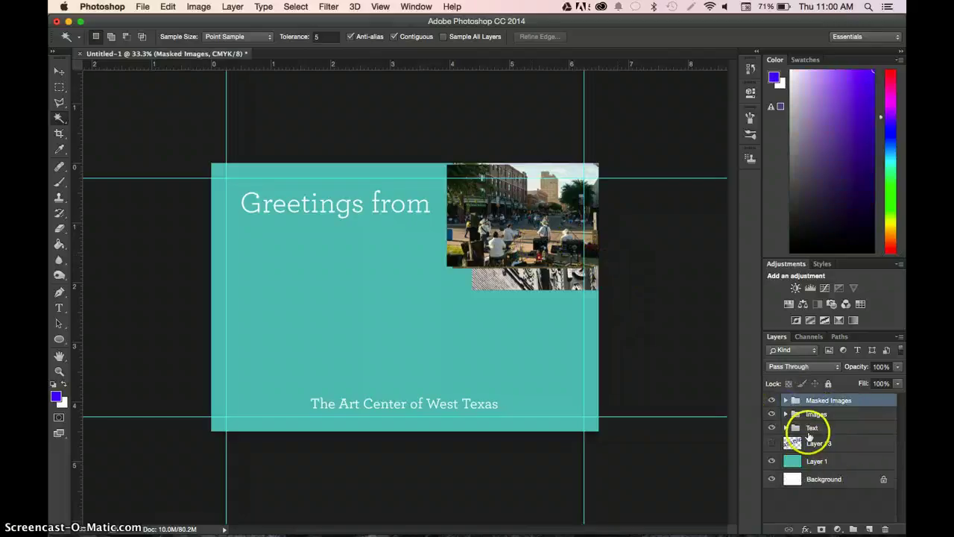
# Step: Expand the Images group and hide every photo layer in it, from Layer 12 down to Layer 4
pyautogui.click(795, 415)
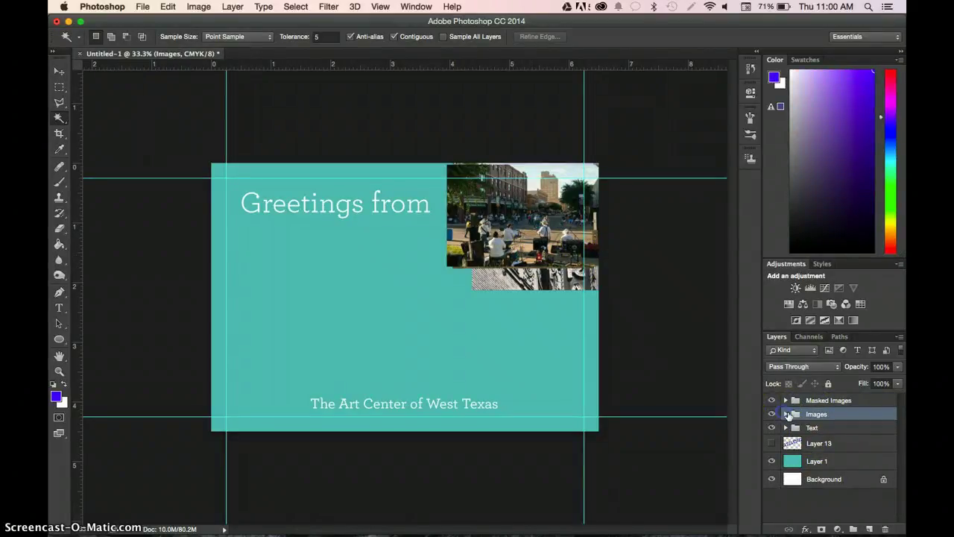
pyautogui.click(786, 414)
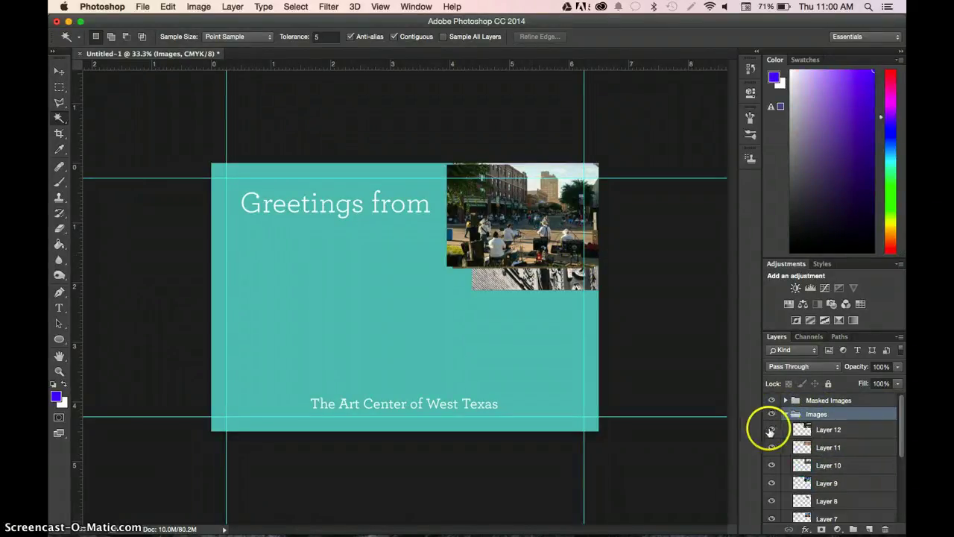
pyautogui.click(771, 430)
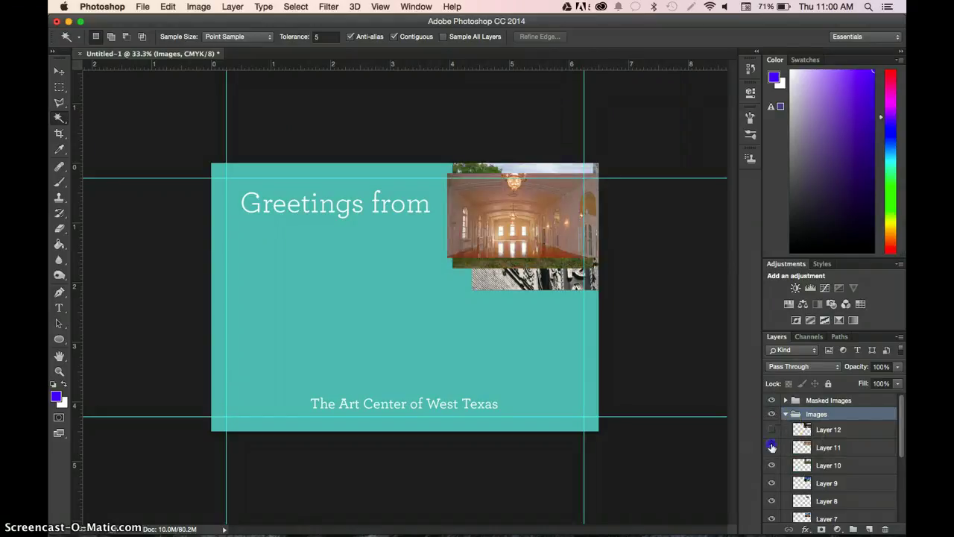
pyautogui.click(771, 447)
pyautogui.click(771, 465)
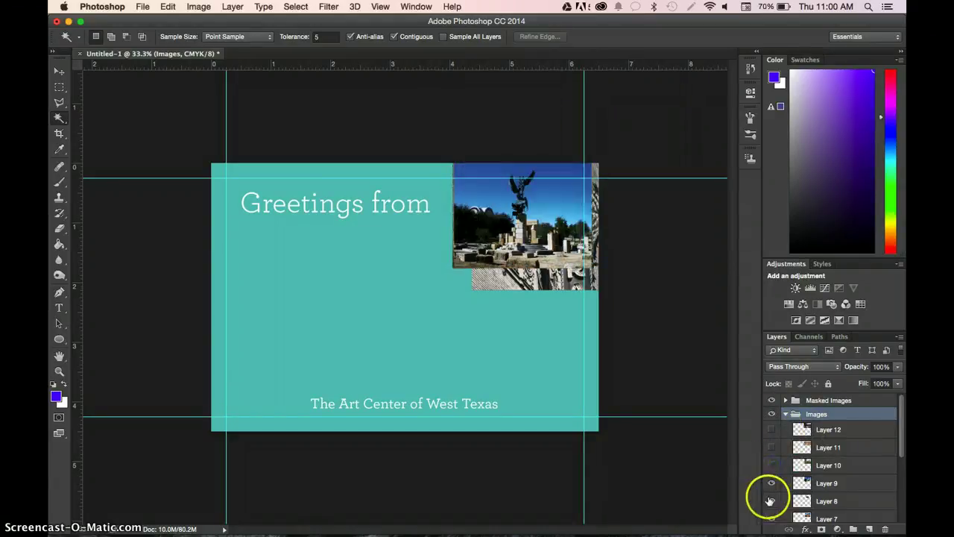
pyautogui.click(772, 483)
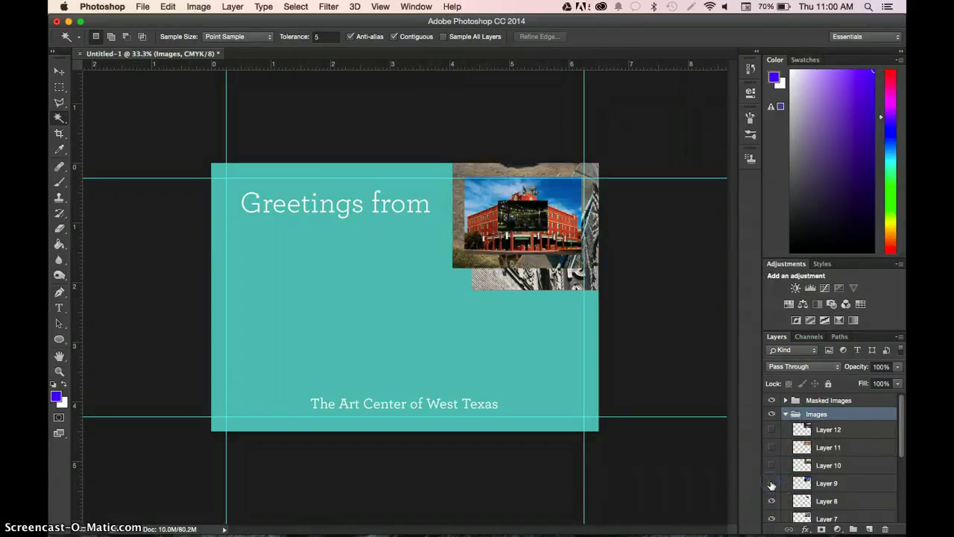
pyautogui.scroll(-2, 771, 487)
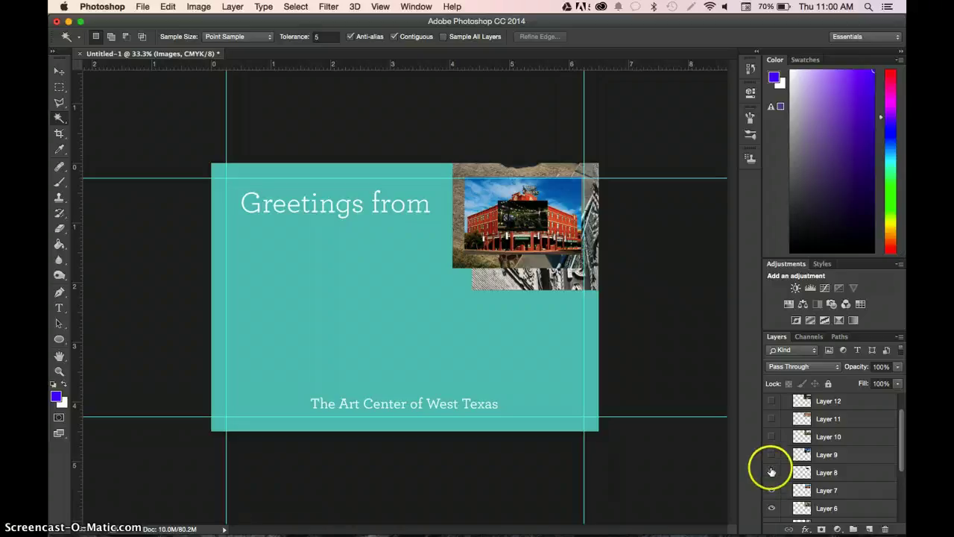
pyautogui.click(771, 473)
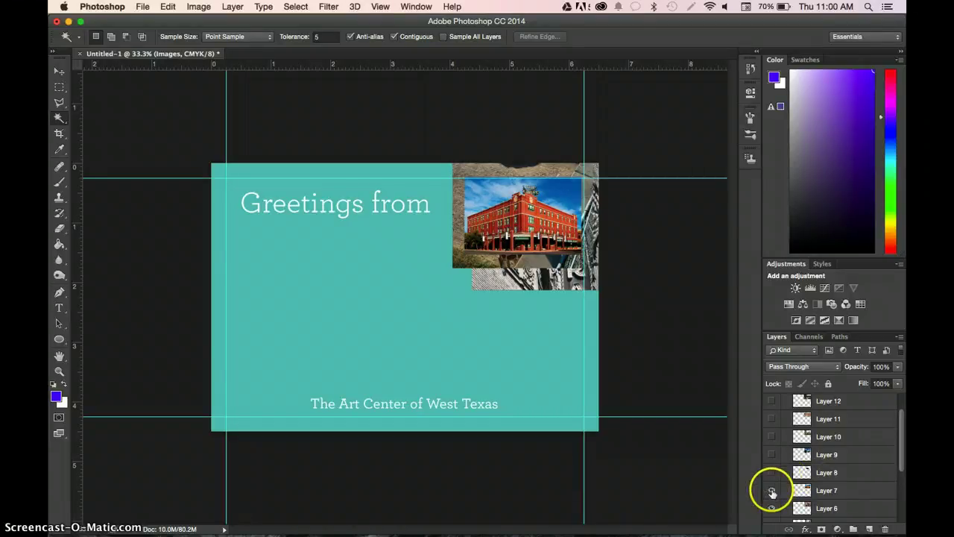
pyautogui.click(772, 491)
pyautogui.click(771, 509)
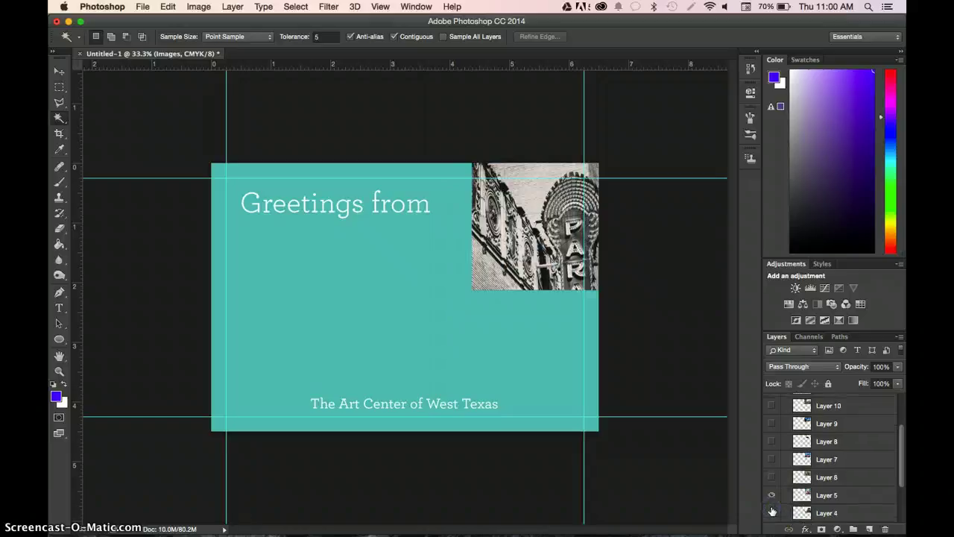
pyautogui.scroll(-3, 772, 501)
pyautogui.click(773, 475)
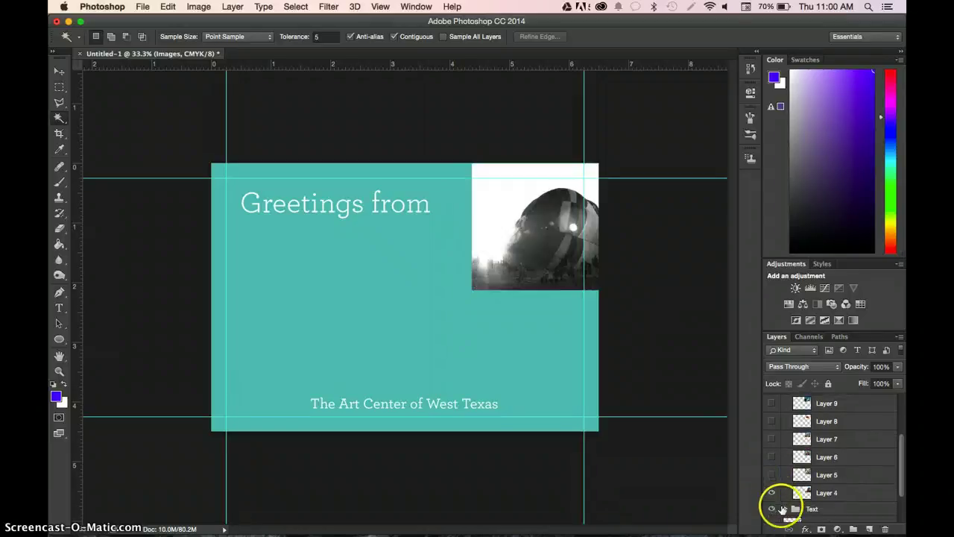
pyautogui.click(771, 492)
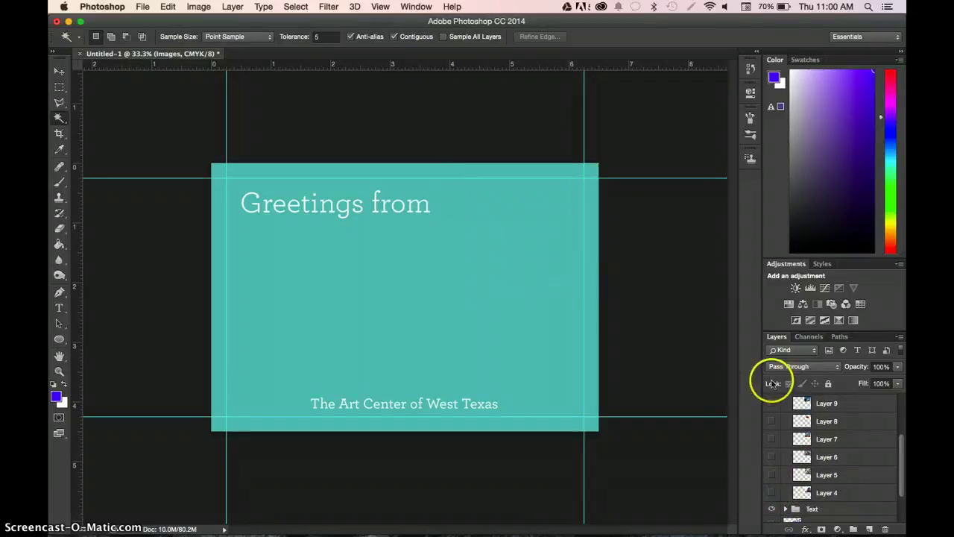
# Step: With only photo Layer 12 shown in the Images group, select the entire canvas and copy it
pyautogui.scroll(4, 779, 417)
pyautogui.click(772, 422)
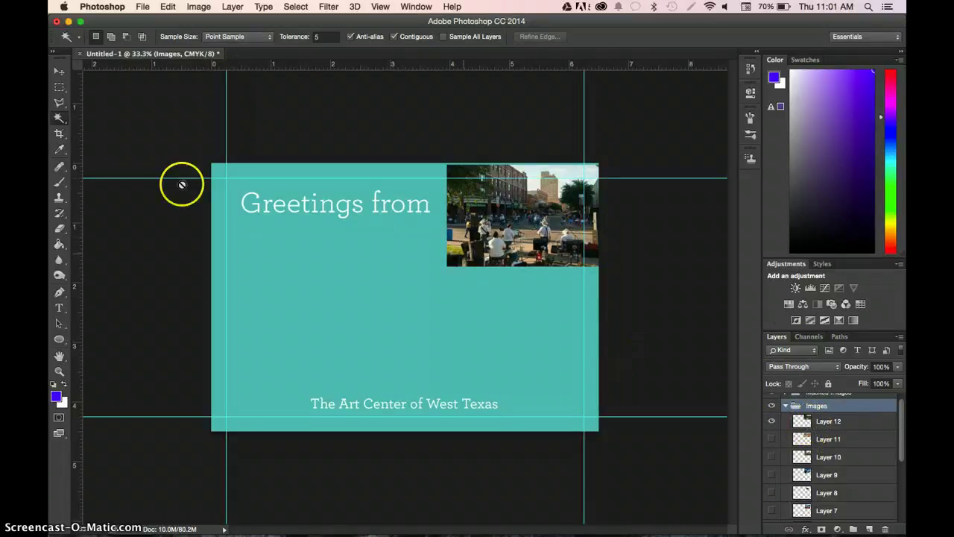
pyautogui.click(306, 6)
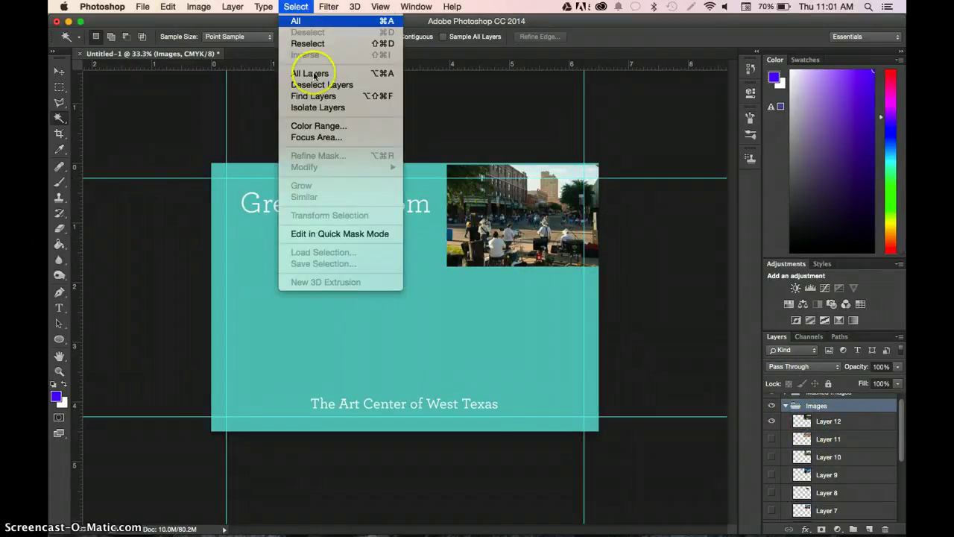
pyautogui.click(300, 22)
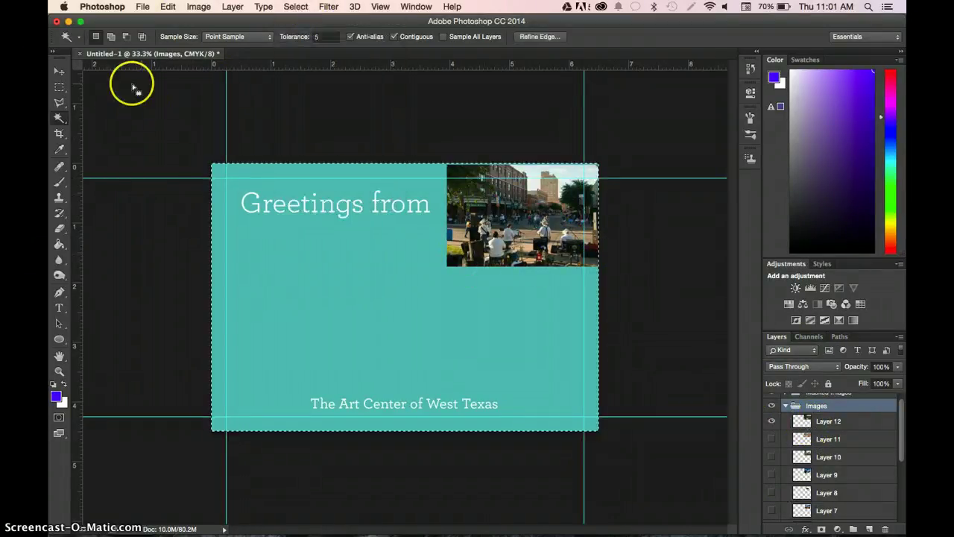
pyautogui.click(59, 71)
pyautogui.click(167, 6)
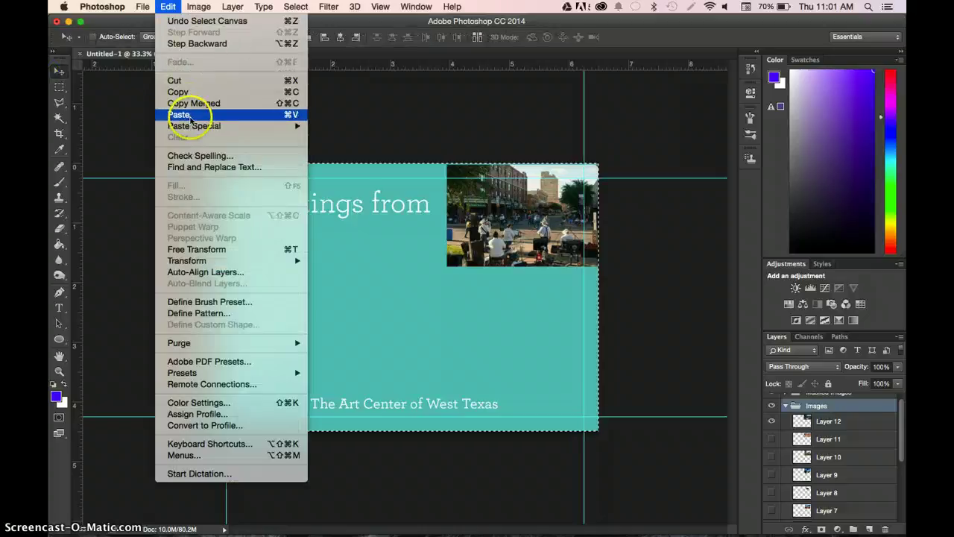
pyautogui.click(183, 92)
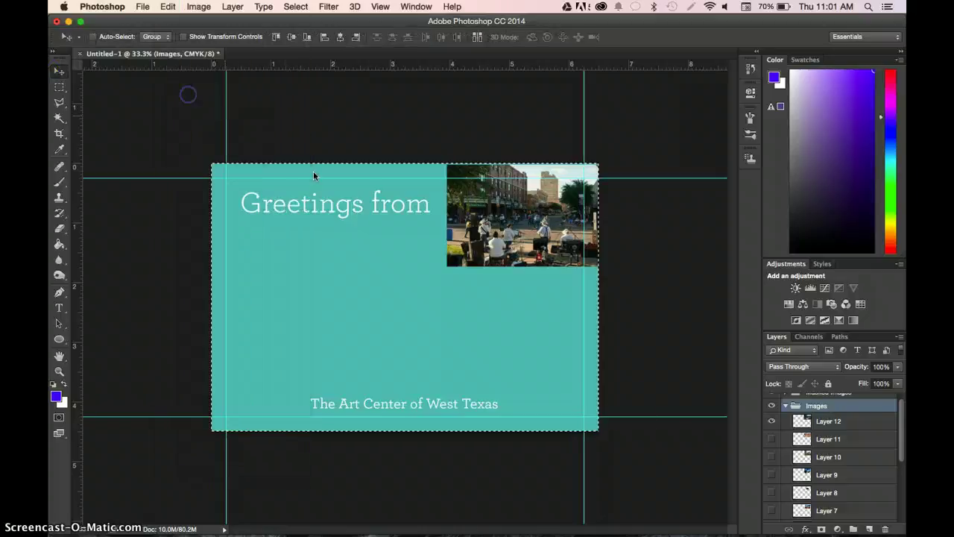
# Step: Hide Layer 12, collapse the Images group and paste the copied content with layer A active in Masked Images
pyautogui.click(772, 421)
pyautogui.click(786, 406)
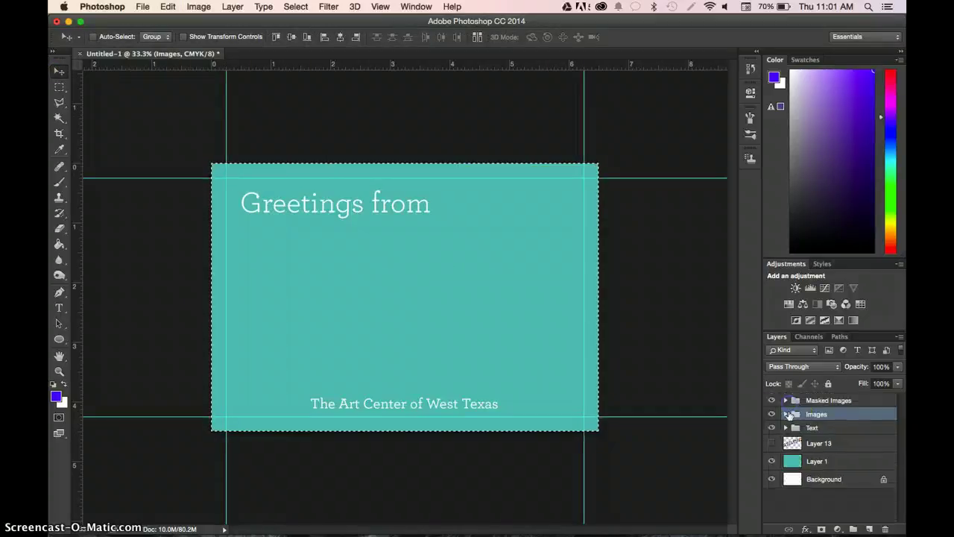
pyautogui.click(785, 400)
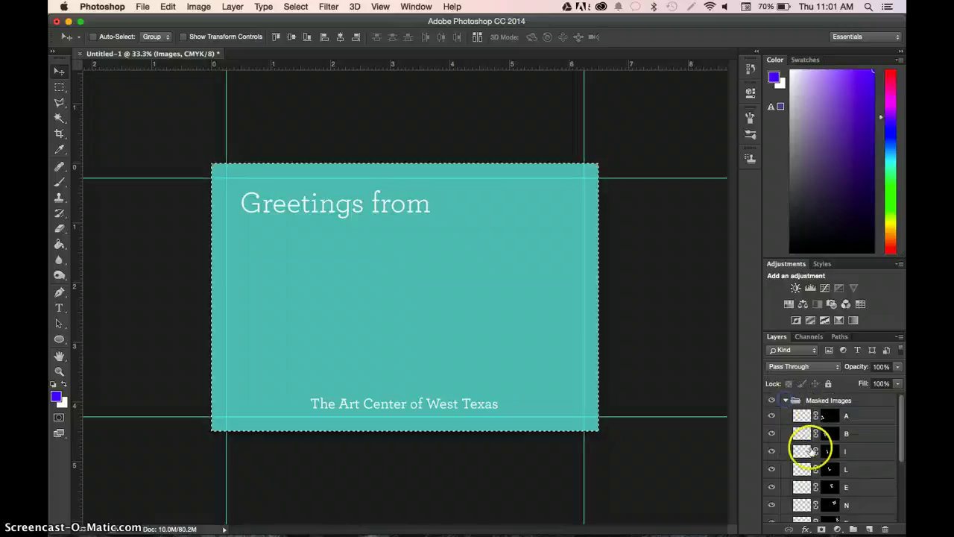
pyautogui.click(831, 415)
pyautogui.click(796, 418)
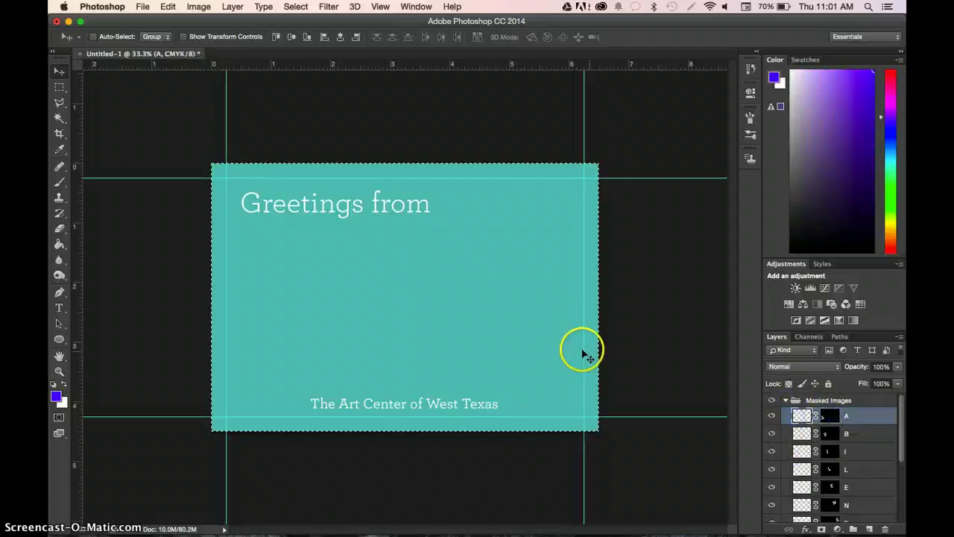
pyautogui.press('super+v')
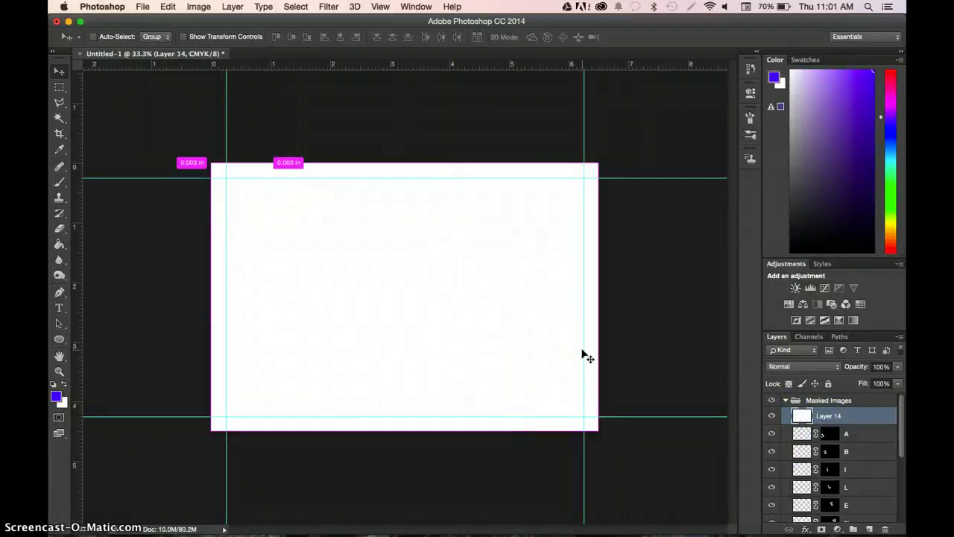
# Step: Undo the paste of the full-canvas content above layer A in Masked Images
pyautogui.press('super+z')
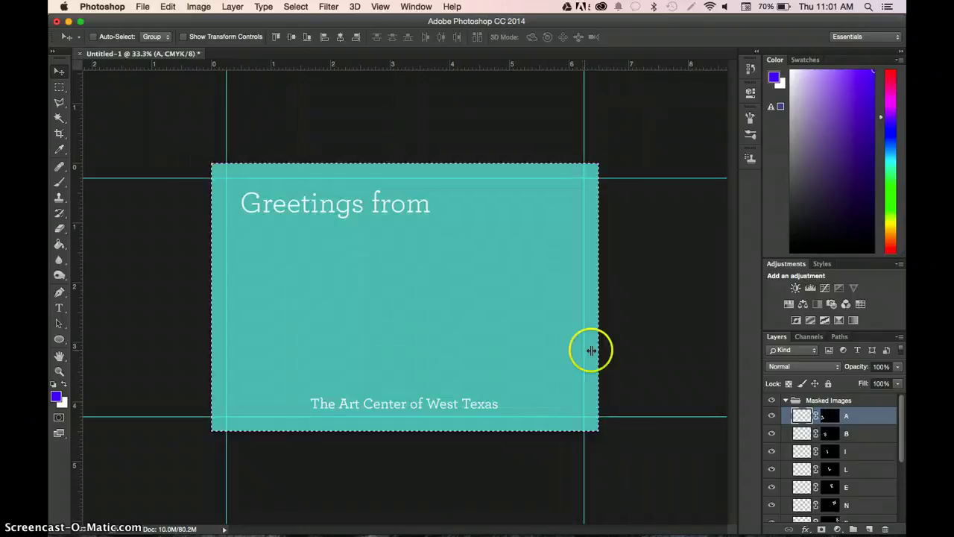
pyautogui.doubleClick(803, 414)
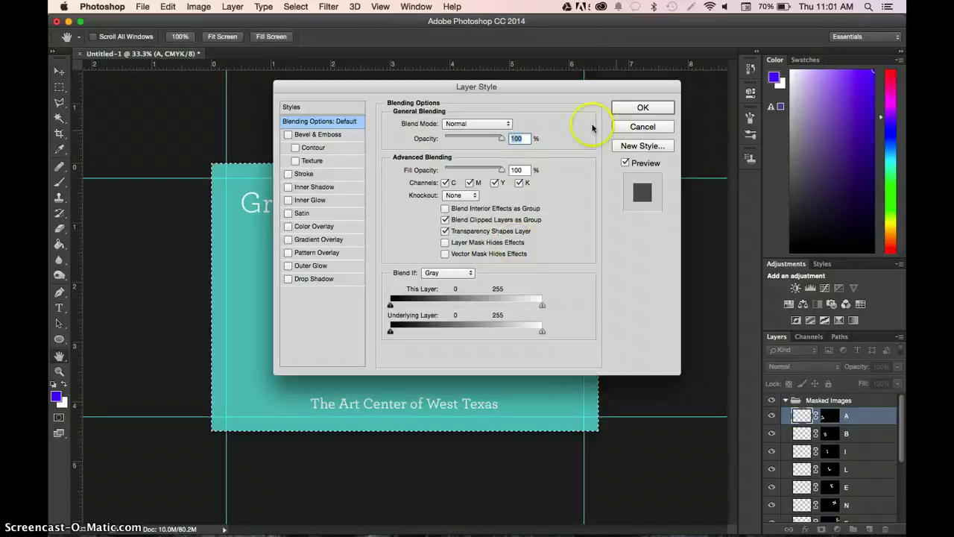
pyautogui.click(629, 128)
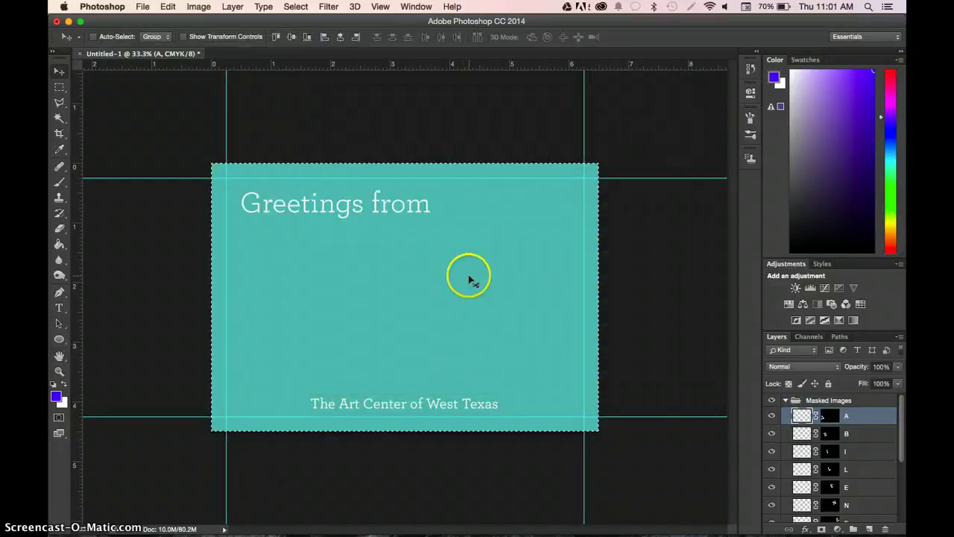
# Step: Try pasting the copied content again with layer A active, and undo the paste
pyautogui.click(140, 7)
pyautogui.moveTo(168, 6)
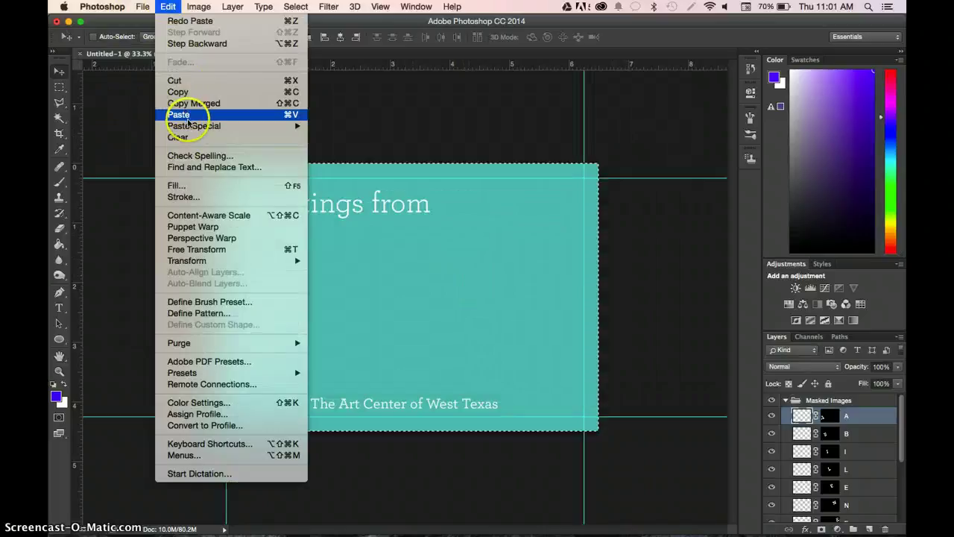
pyautogui.click(186, 114)
pyautogui.press('super+z')
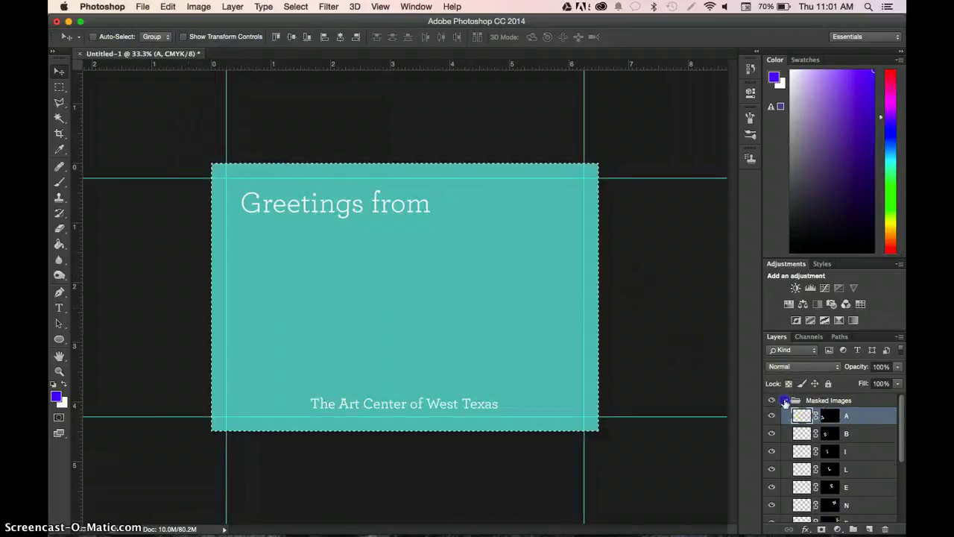
# Step: Show photo Layer 12 in the Images group, select only the photo's area and copy it
pyautogui.click(785, 401)
pyautogui.click(784, 415)
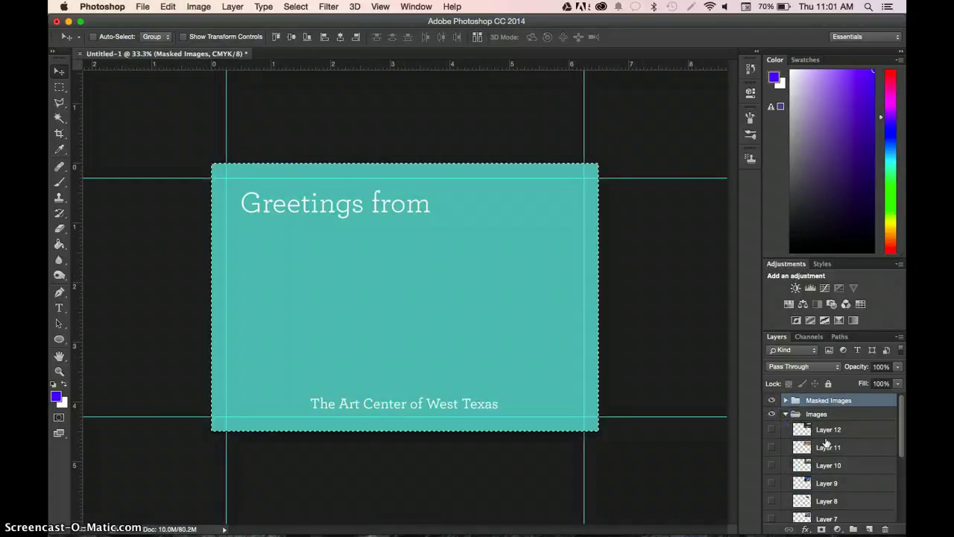
pyautogui.click(812, 430)
pyautogui.scroll(-1, 827, 447)
pyautogui.scroll(2, 830, 449)
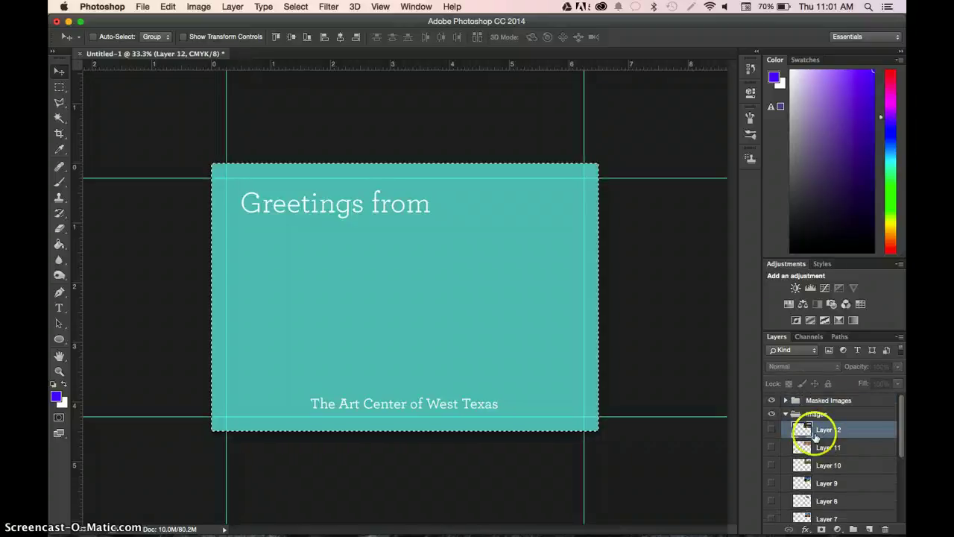
pyautogui.click(772, 429)
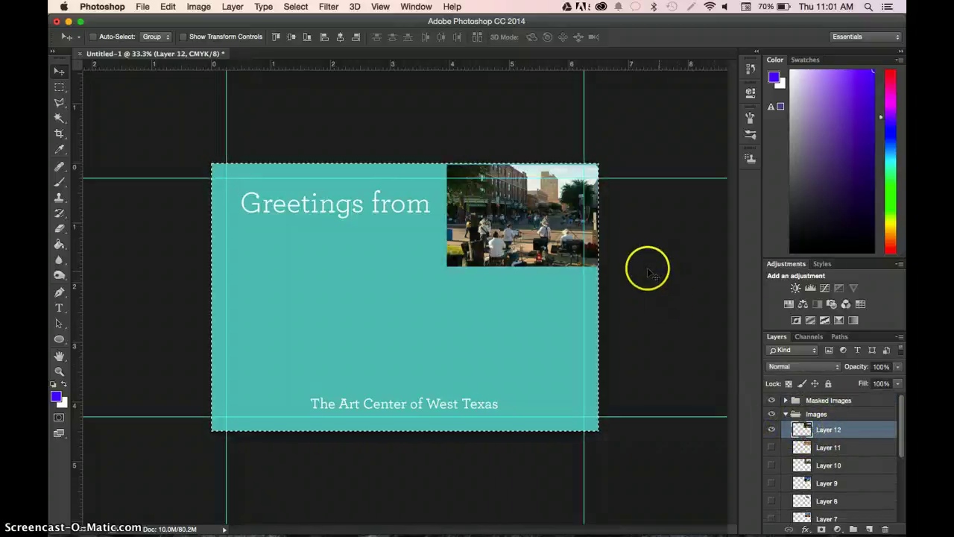
pyautogui.click(60, 83)
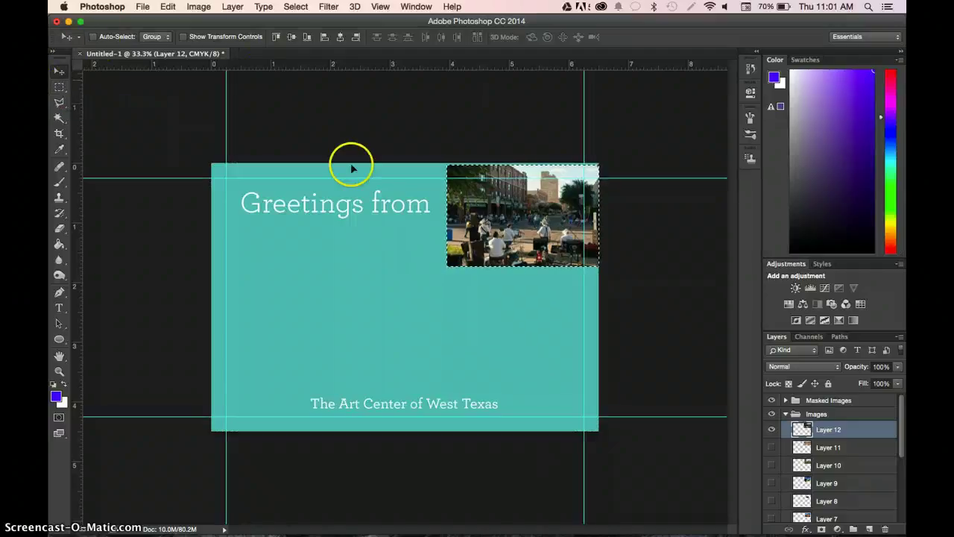
# Step: Collapse the Images group and try pasting the copied photo with layer A in Masked Images active
pyautogui.click(786, 414)
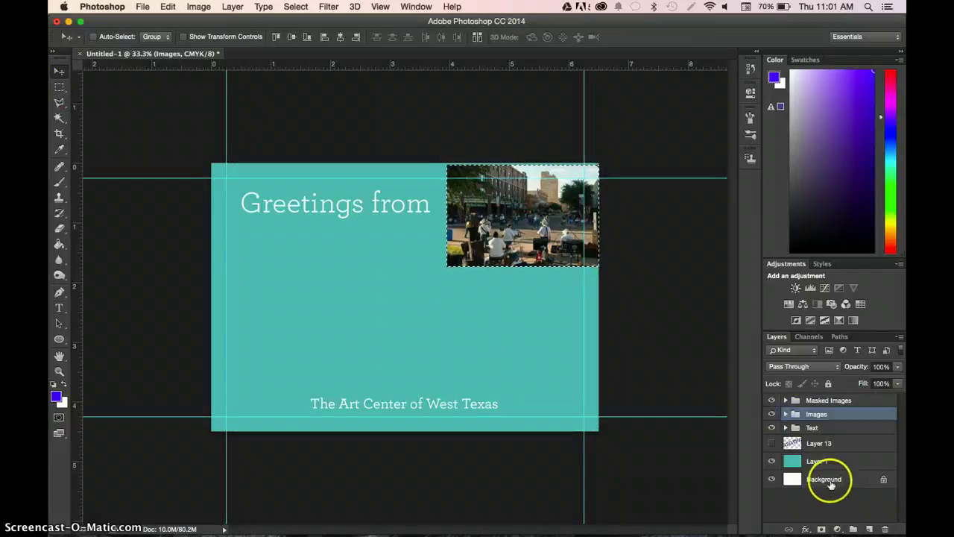
pyautogui.click(785, 427)
pyautogui.click(785, 427)
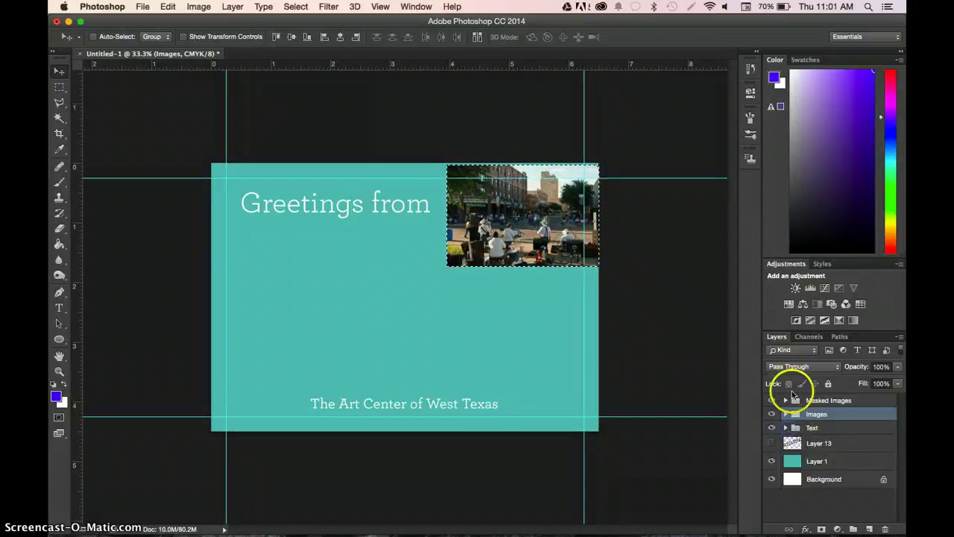
pyautogui.click(785, 400)
pyautogui.click(802, 418)
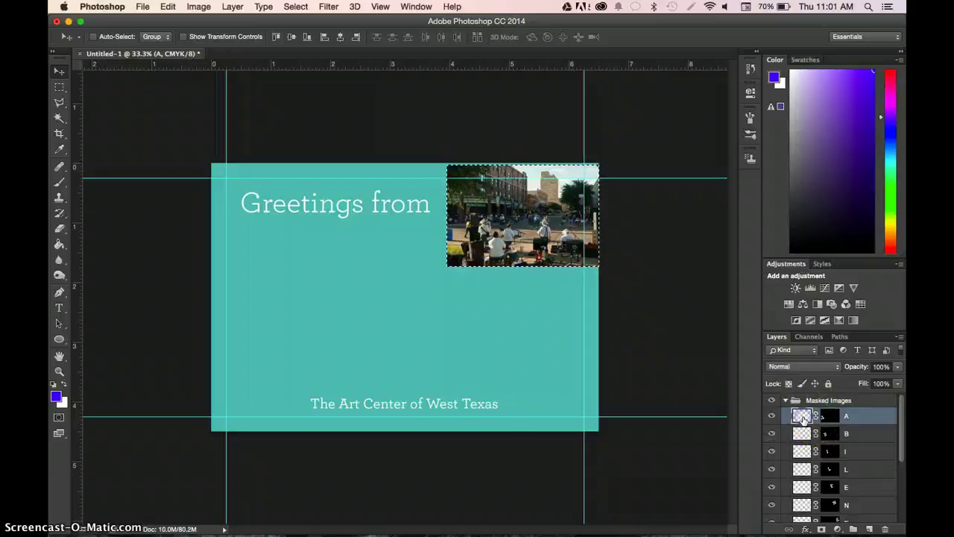
pyautogui.moveTo(802, 418); pyautogui.dragTo(818, 448)
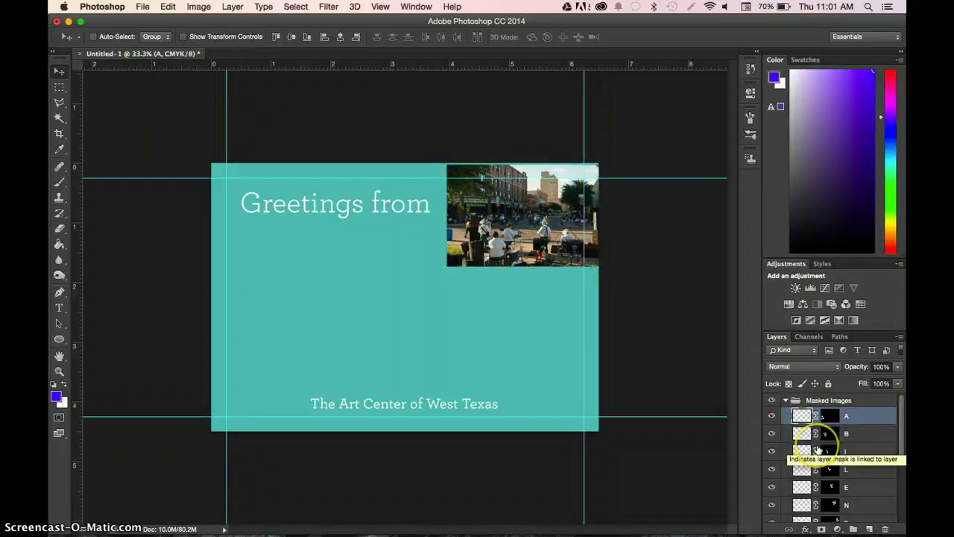
pyautogui.press('super+v')
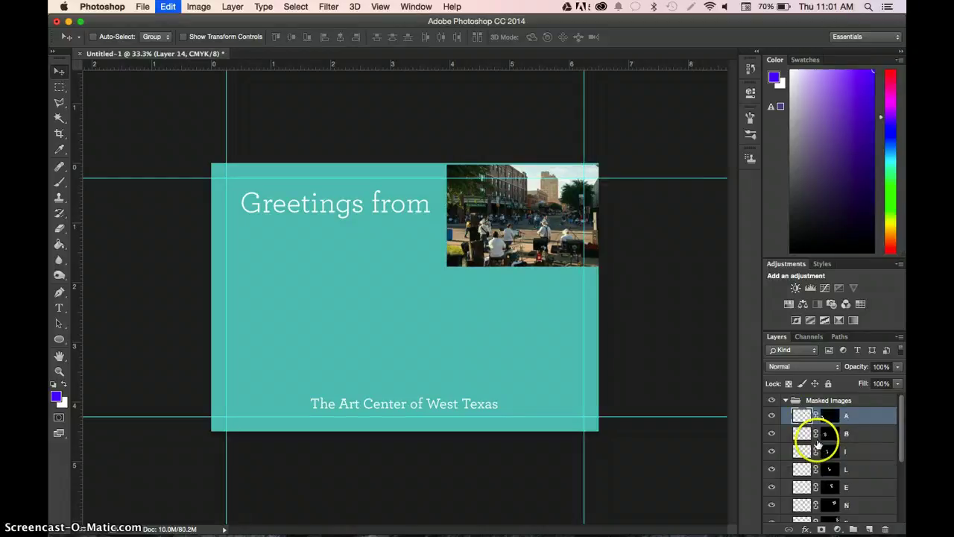
# Step: Try Paste Into with layer A's image thumbnail active, and undo it
pyautogui.click(809, 418)
pyautogui.doubleClick(806, 417)
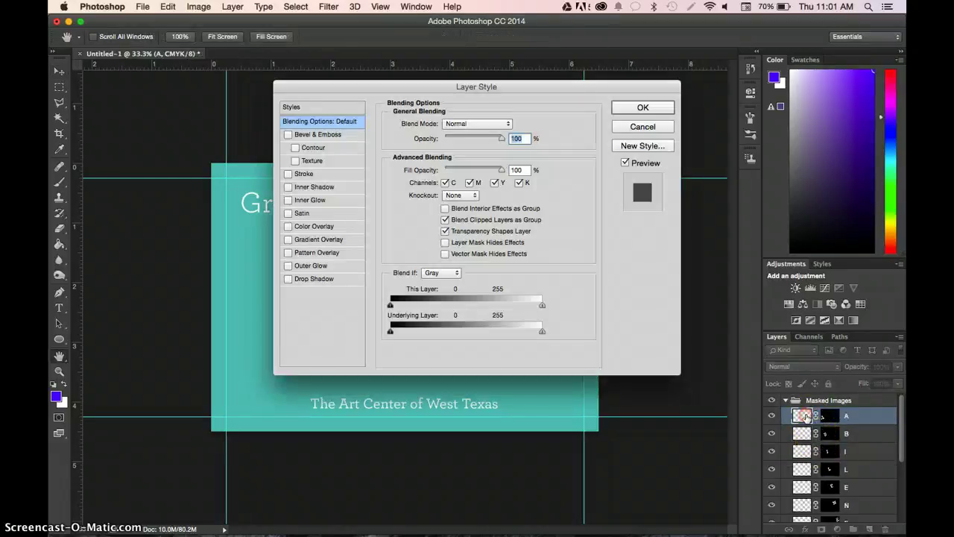
pyautogui.click(634, 128)
pyautogui.click(168, 6)
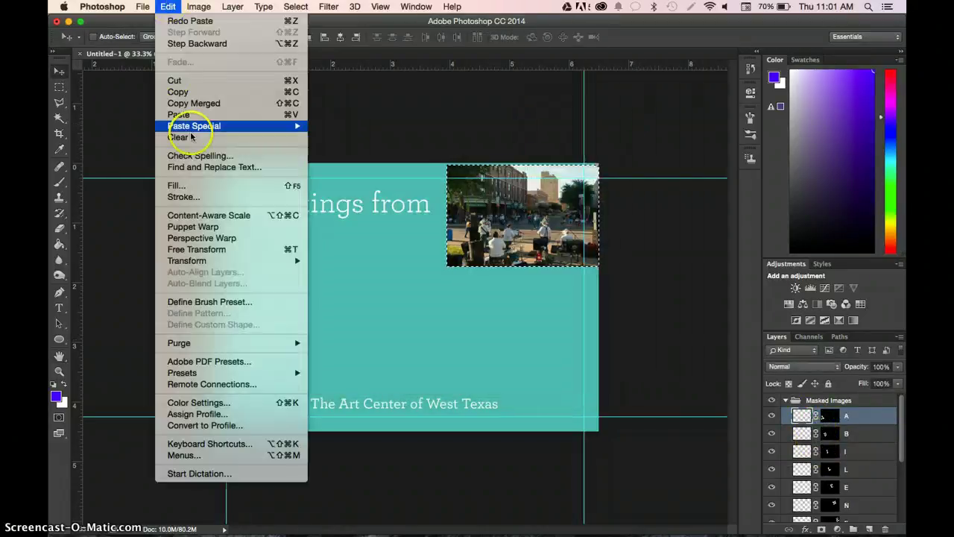
pyautogui.moveTo(212, 126)
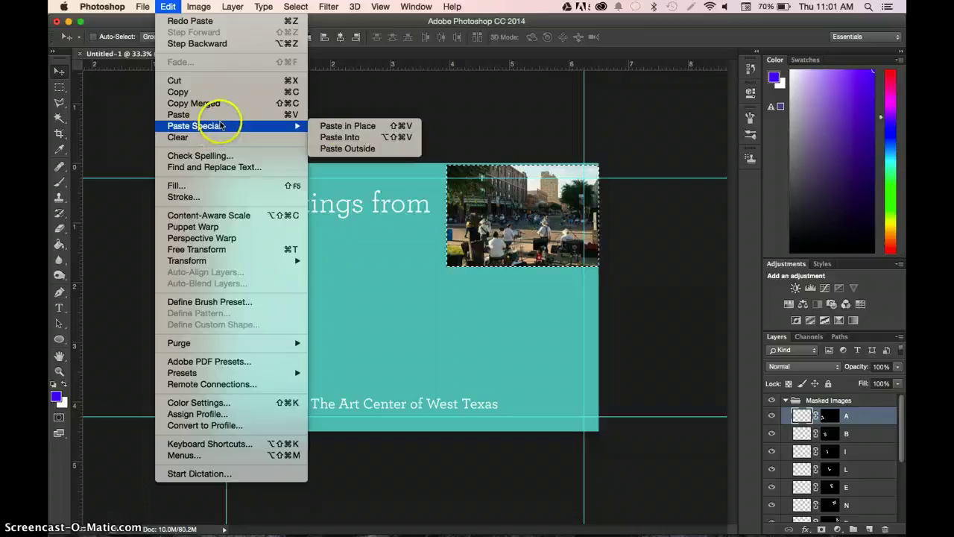
pyautogui.click(354, 137)
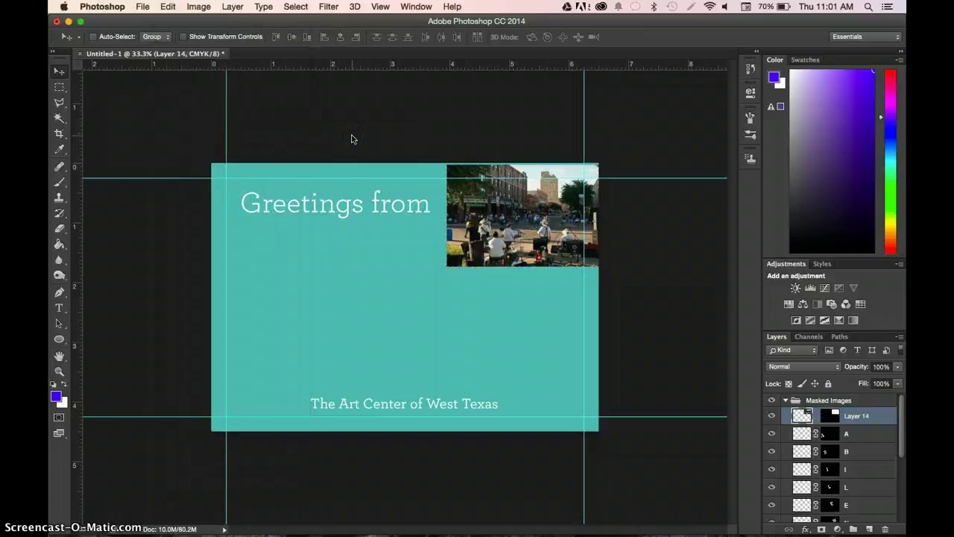
pyautogui.hotkey('ctrl', 'z')
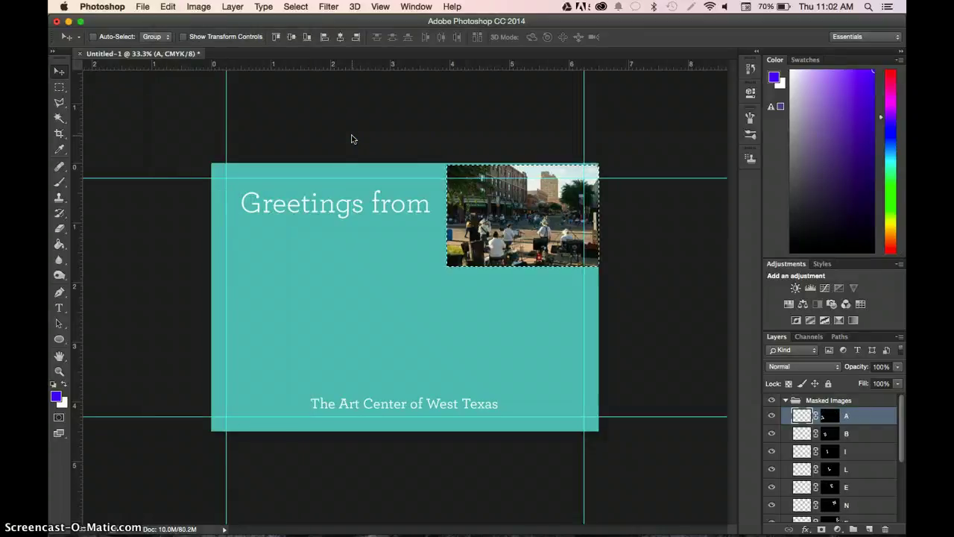
# Step: Delete the old empty layer A from Masked Images and rename Layer 12 copy as A
pyautogui.moveTo(629, 522)
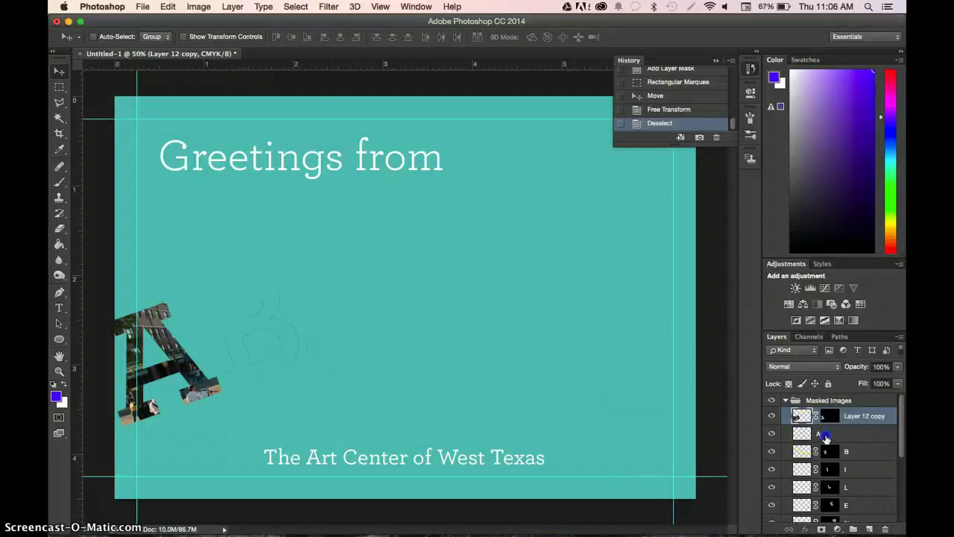
pyautogui.moveTo(870, 481); pyautogui.dragTo(886, 528)
pyautogui.scroll(5, 862, 465)
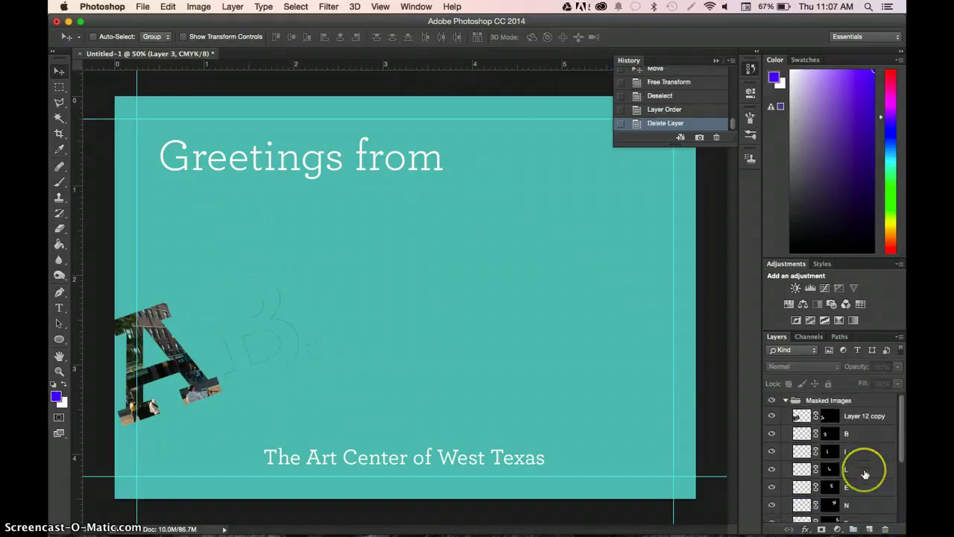
pyautogui.doubleClick(863, 416)
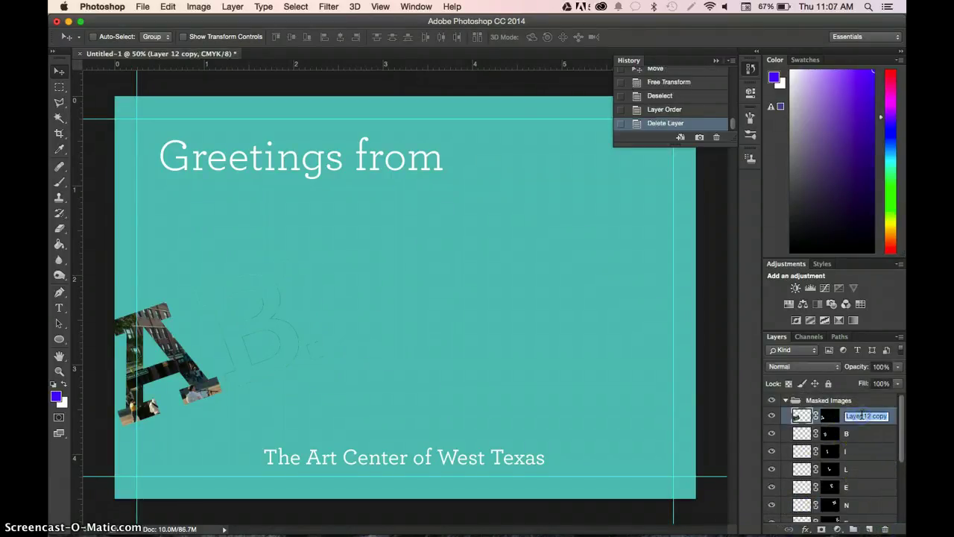
pyautogui.click(867, 423)
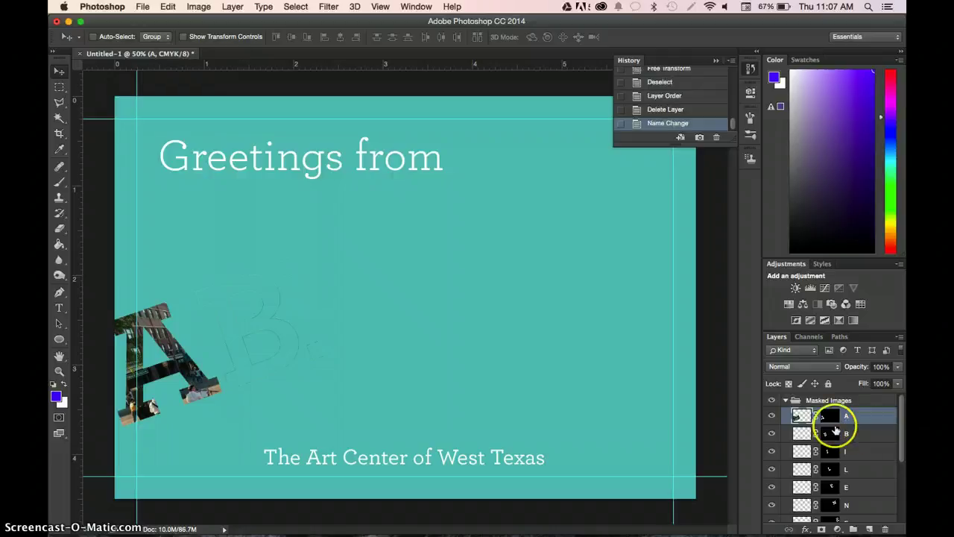
# Step: Expand the Images group and preview the photos on Layer 12, Layer 11 and Layer 10 one at a time
pyautogui.scroll(-5, 798, 431)
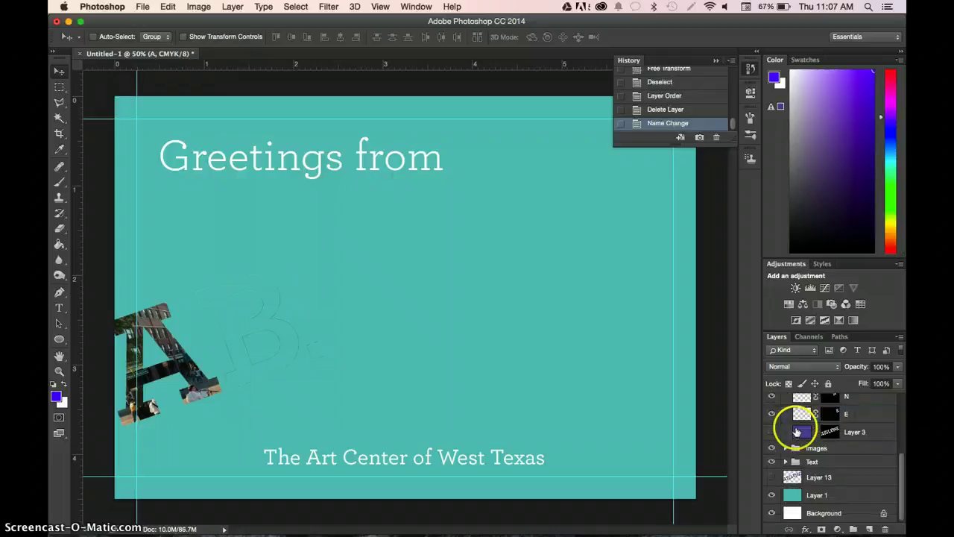
pyautogui.click(786, 448)
pyautogui.click(816, 463)
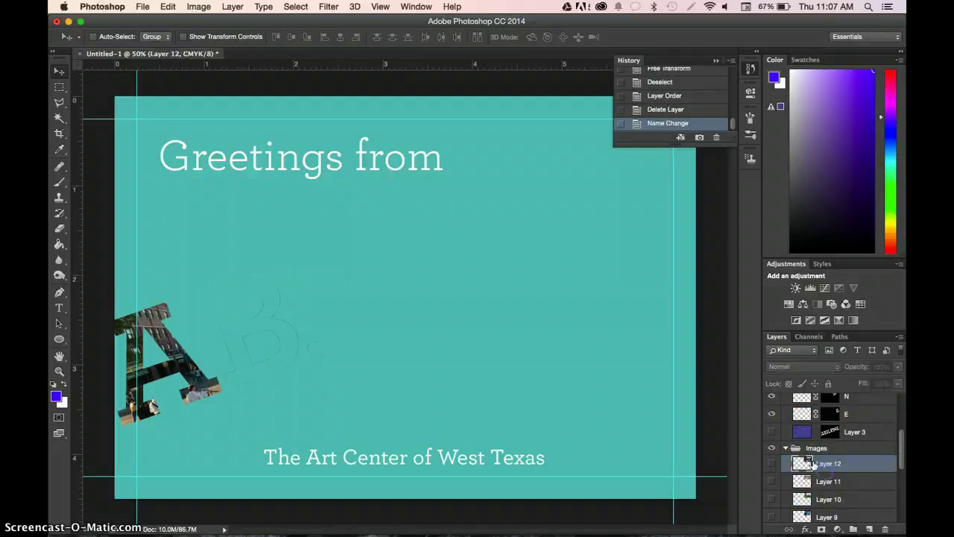
pyautogui.click(771, 465)
pyautogui.click(771, 465)
pyautogui.click(772, 482)
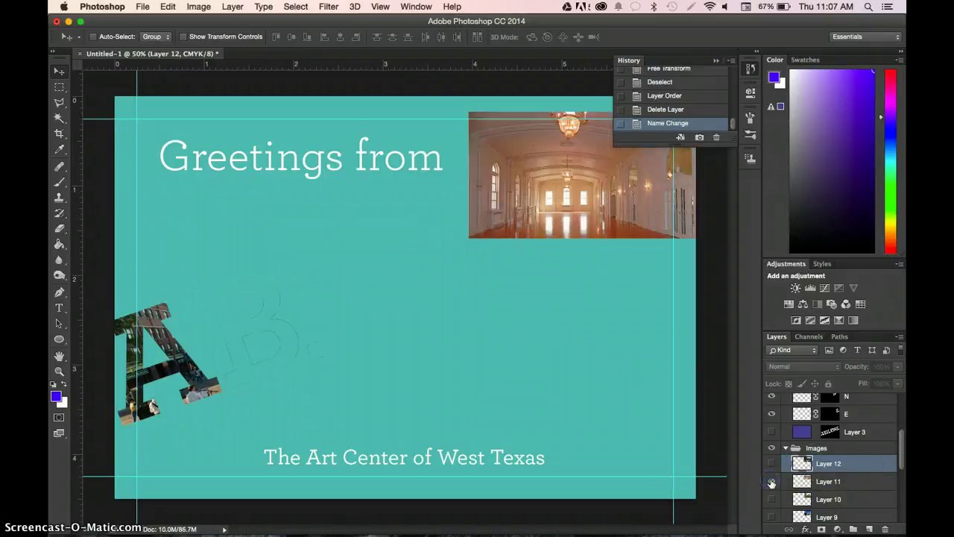
pyautogui.click(771, 483)
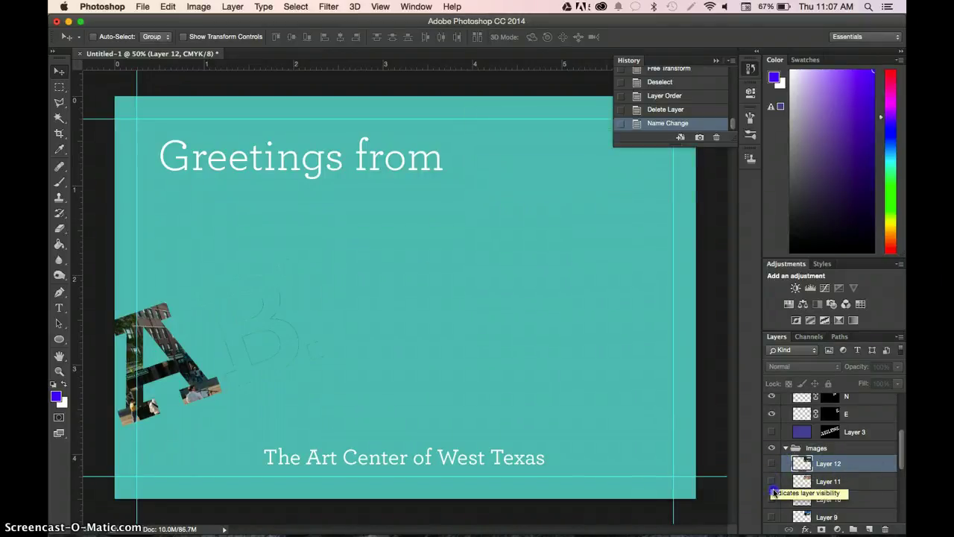
pyautogui.click(772, 498)
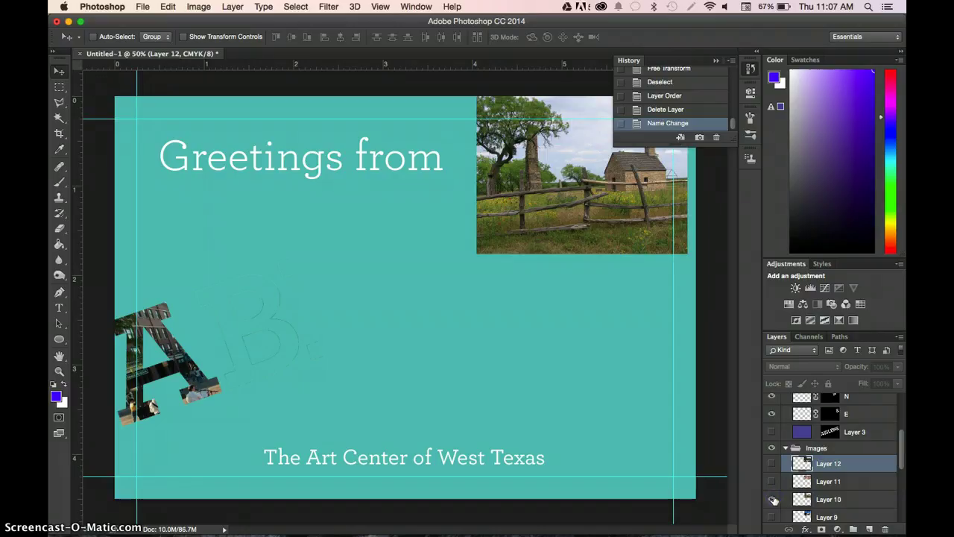
pyautogui.click(772, 499)
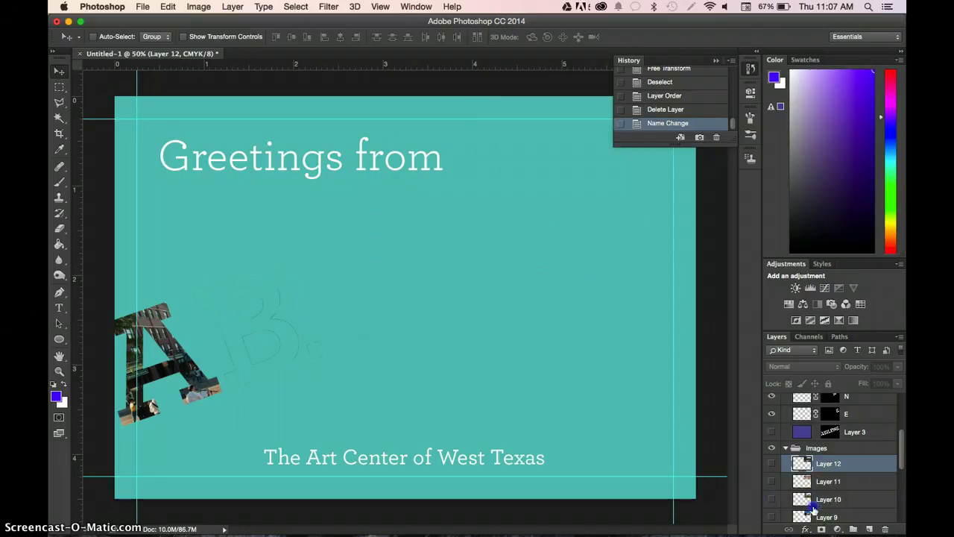
# Step: Duplicate photo Layer 10 and move the copy into Masked Images between layers A and B
pyautogui.click(824, 500)
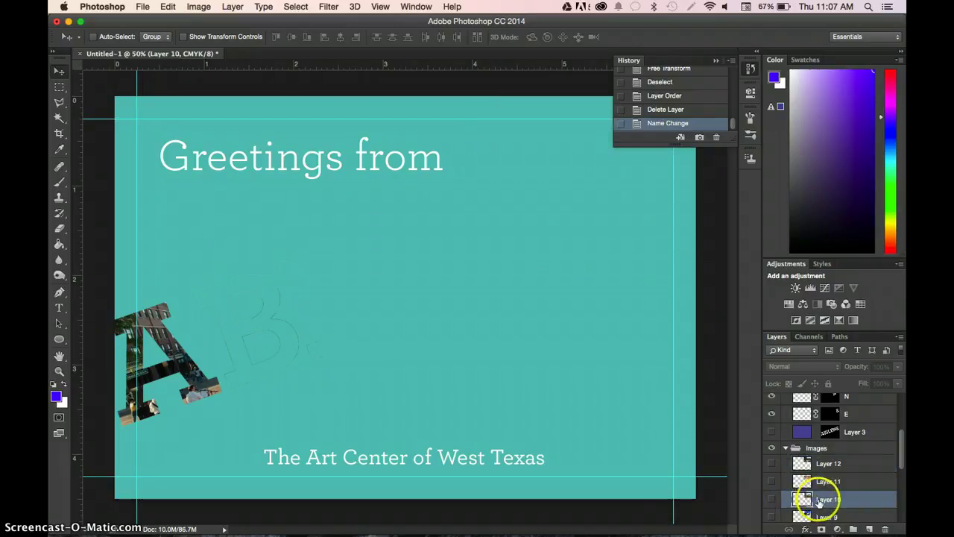
pyautogui.moveTo(876, 530); pyautogui.dragTo(870, 529)
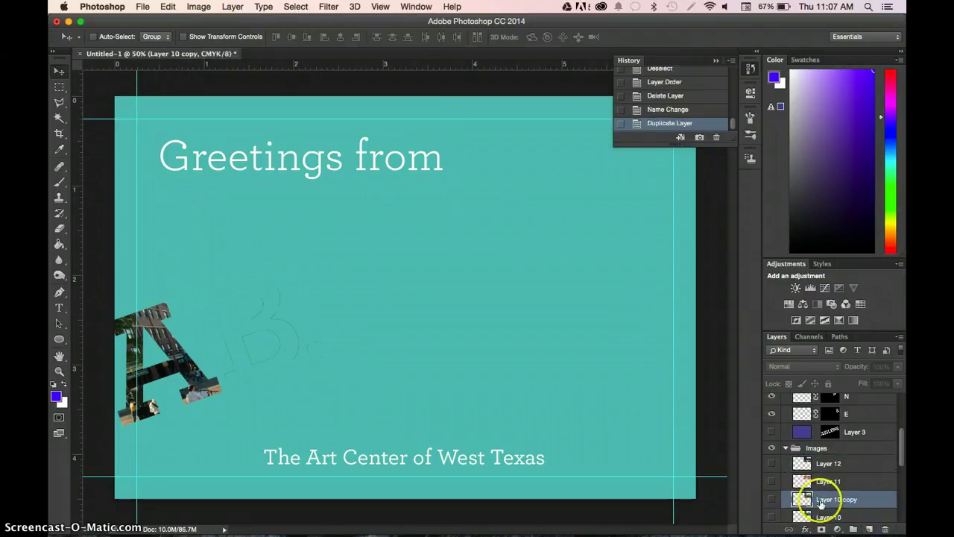
pyautogui.moveTo(829, 472); pyautogui.dragTo(839, 392)
pyautogui.moveTo(838, 391); pyautogui.dragTo(827, 423)
# Step: Rename the duplicated photo layer as B
pyautogui.doubleClick(838, 436)
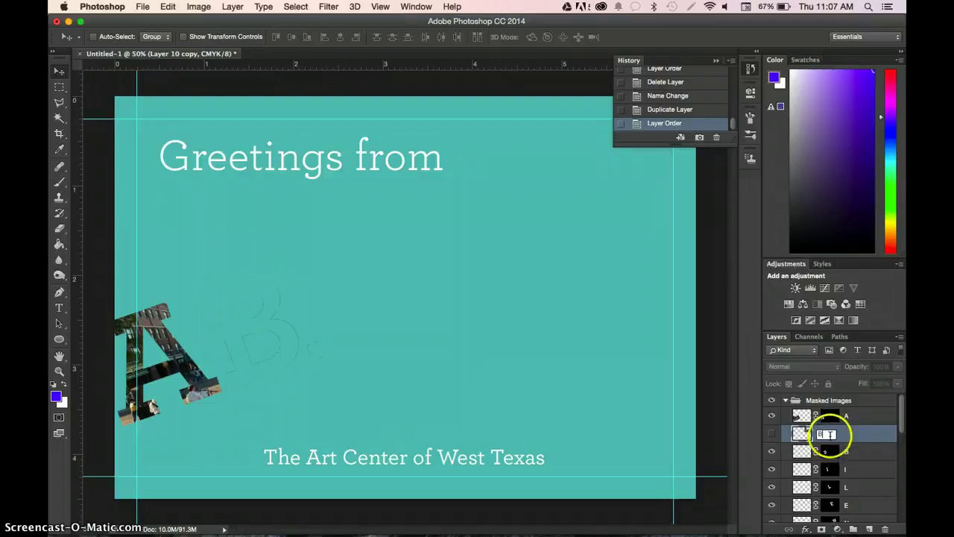
pyautogui.write('B')
pyautogui.press('Return')
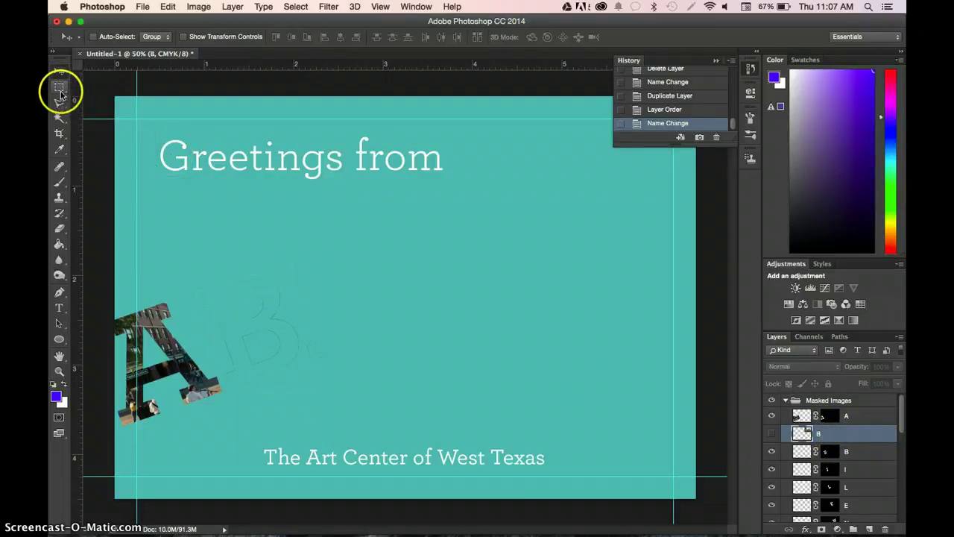
# Step: Show photo layer B, move it over the B letter area and rotate it about -19.7° with Free Transform
pyautogui.click(773, 436)
pyautogui.moveTo(574, 171); pyautogui.dragTo(242, 319)
pyautogui.click(168, 6)
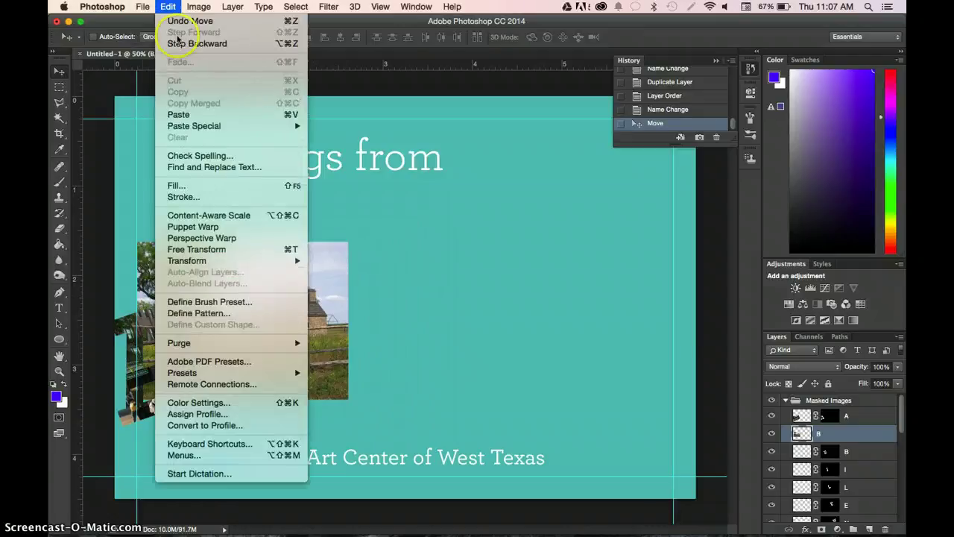
pyautogui.click(208, 250)
pyautogui.moveTo(359, 235); pyautogui.dragTo(317, 213)
pyautogui.moveTo(301, 297); pyautogui.dragTo(266, 310)
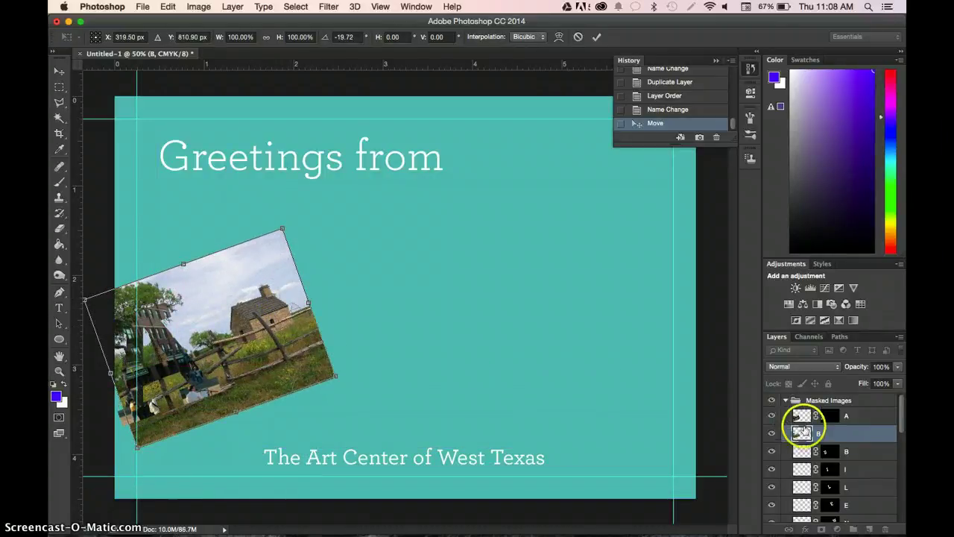
pyautogui.moveTo(801, 430); pyautogui.dragTo(831, 450)
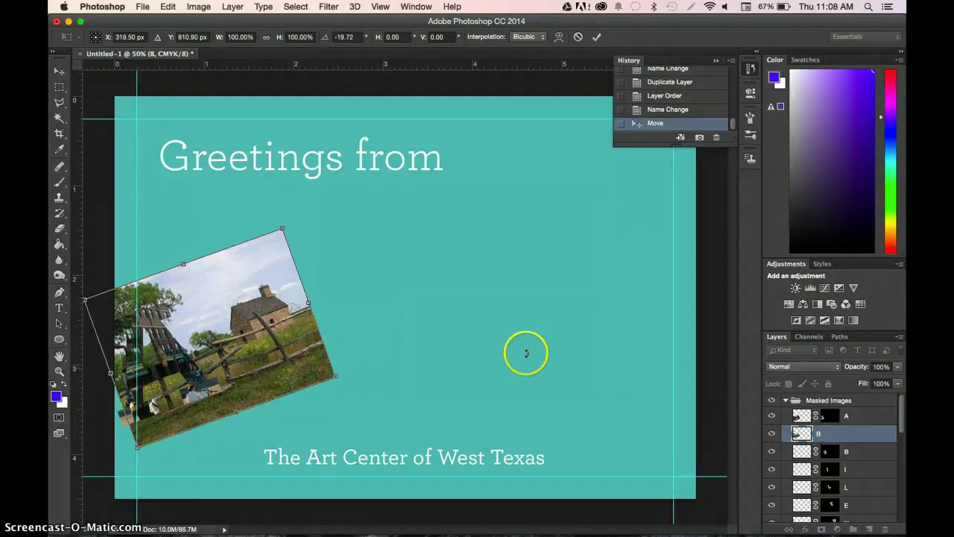
pyautogui.press('Return')
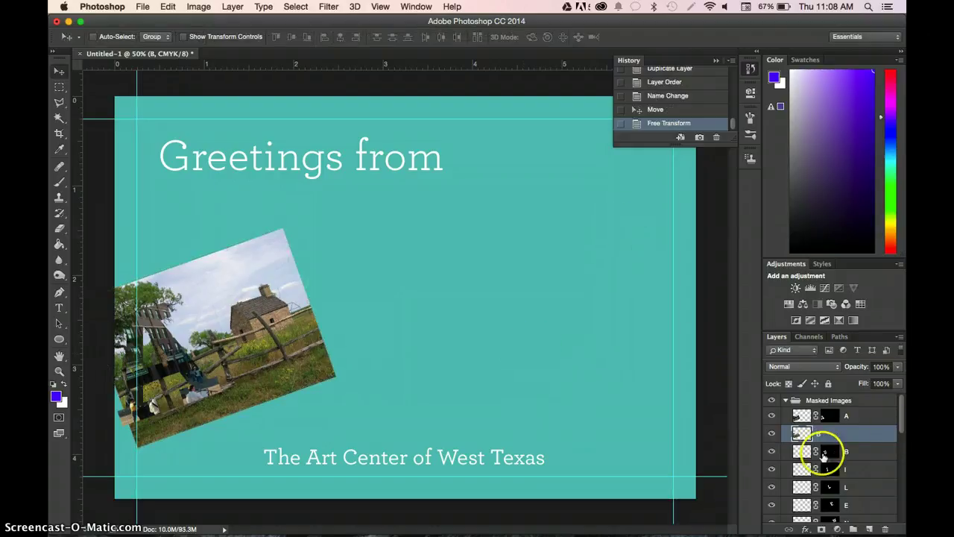
# Step: Move the letter mask from the old B layer onto photo layer B and delete the emptied B layer
pyautogui.moveTo(824, 455); pyautogui.dragTo(832, 456)
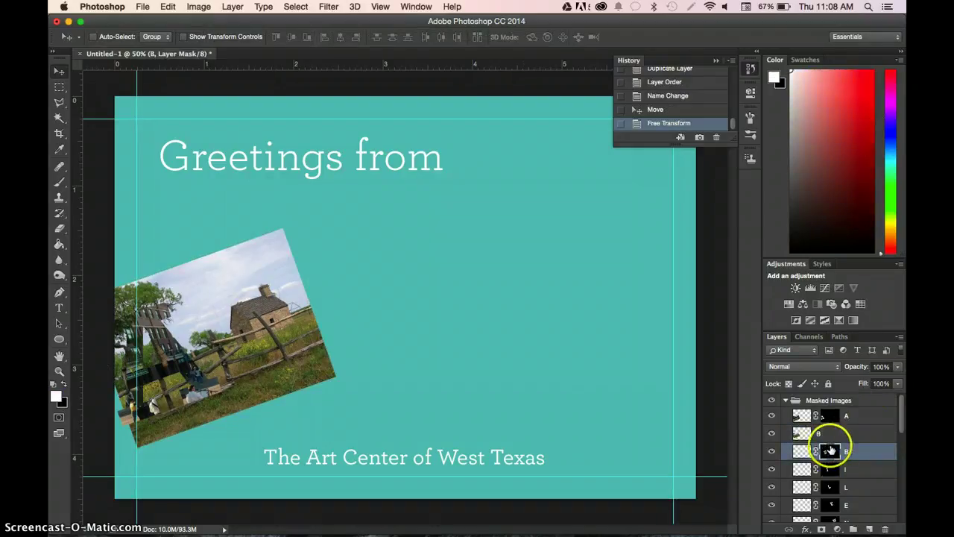
pyautogui.moveTo(829, 434); pyautogui.dragTo(830, 433)
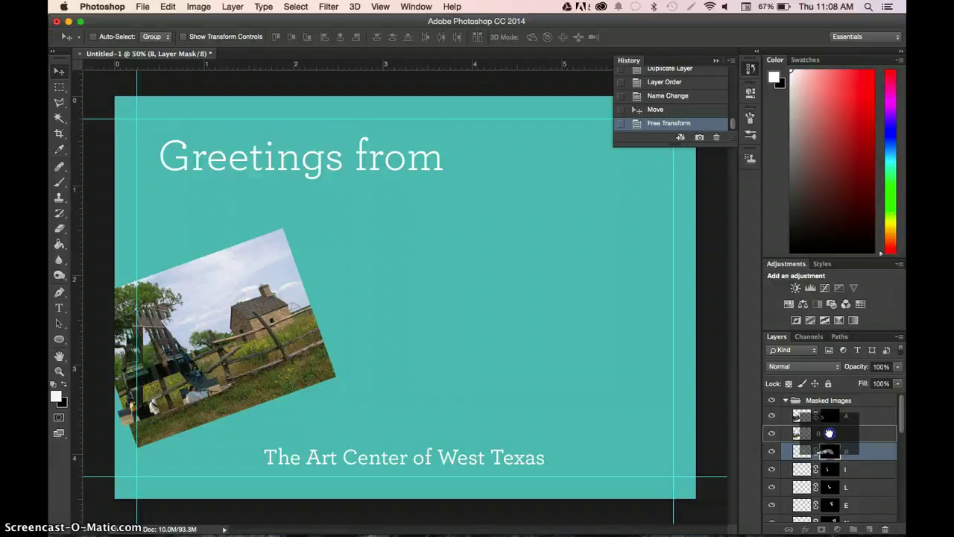
pyautogui.moveTo(829, 433); pyautogui.dragTo(829, 433)
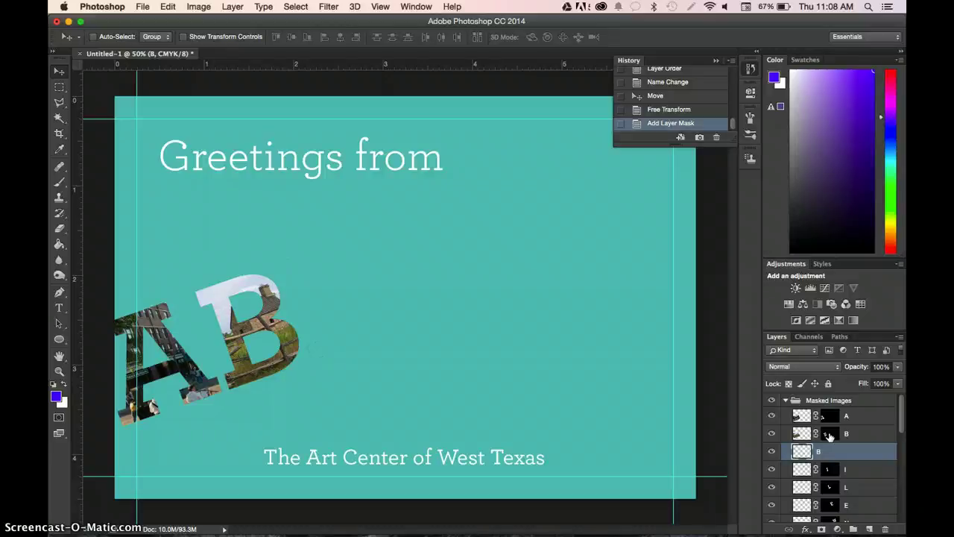
pyautogui.moveTo(830, 452); pyautogui.dragTo(886, 531)
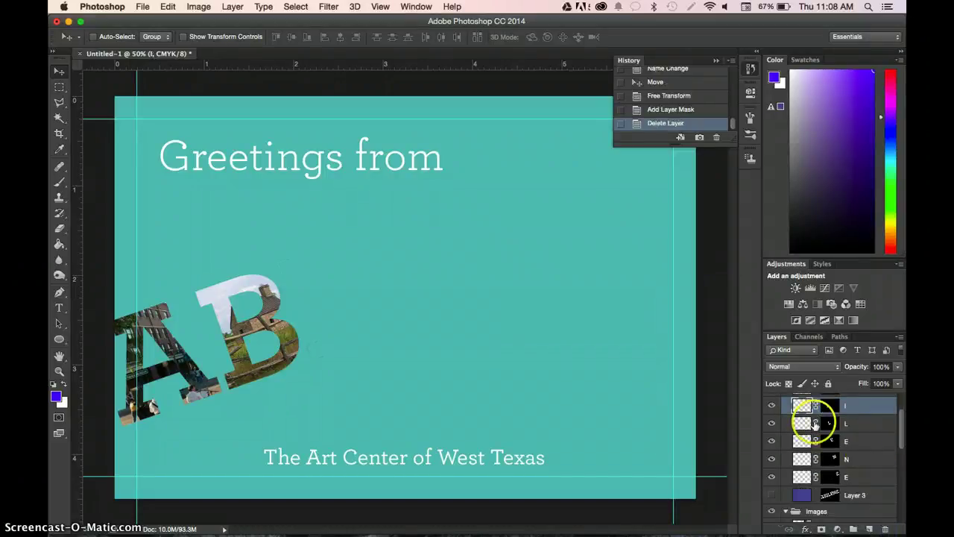
# Step: Preview the photos on Layer 10, Layer 12 and Layer 9 in the Images group one at a time
pyautogui.scroll(-1, 815, 425)
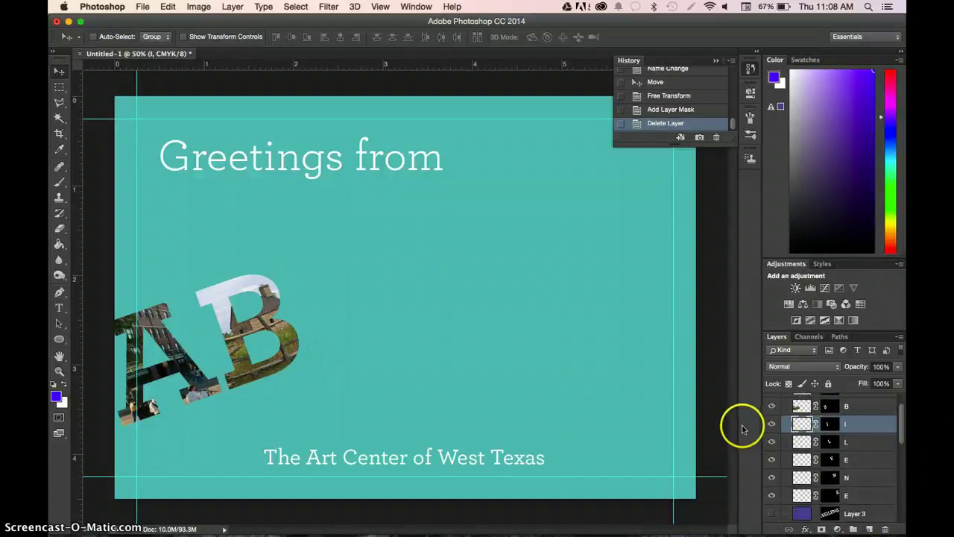
pyautogui.scroll(-5, 856, 466)
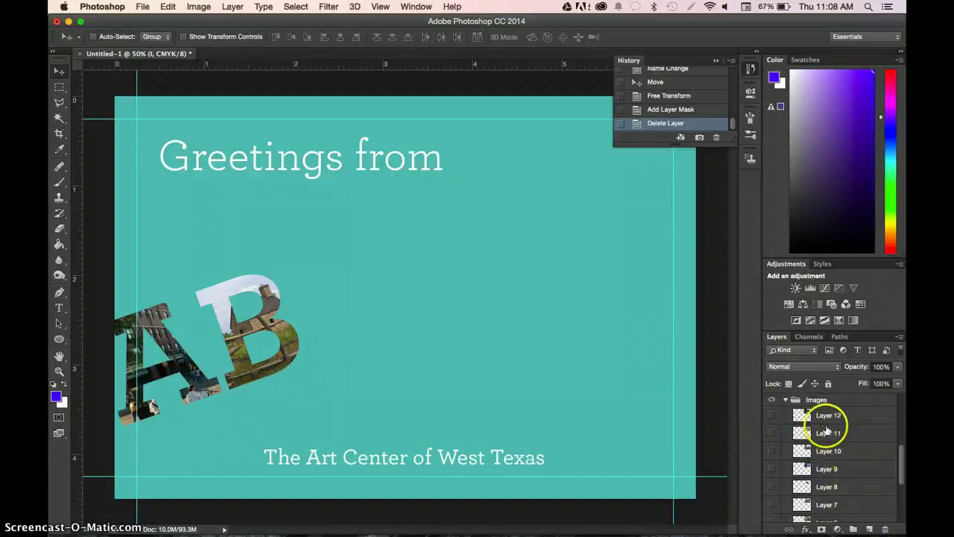
pyautogui.click(771, 451)
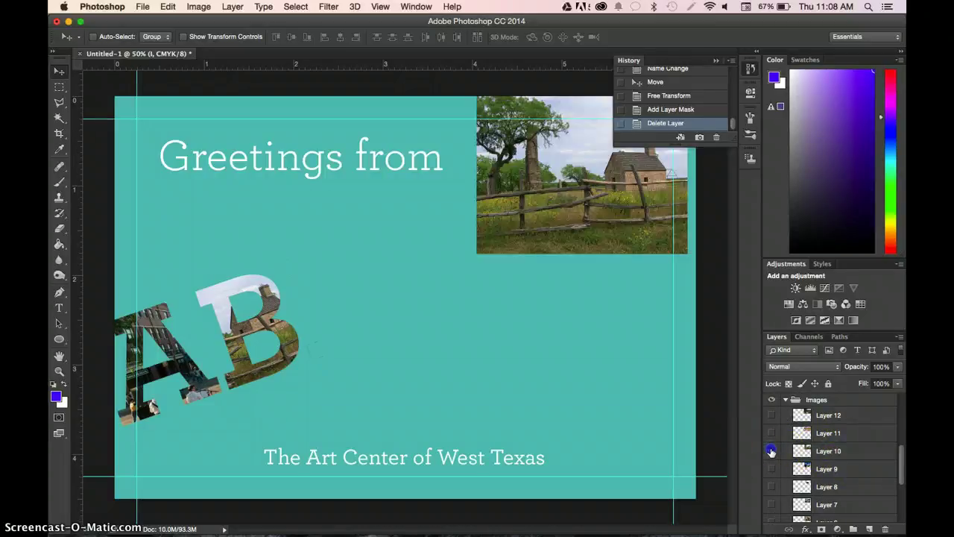
pyautogui.click(772, 451)
pyautogui.click(771, 416)
pyautogui.click(772, 415)
pyautogui.click(778, 470)
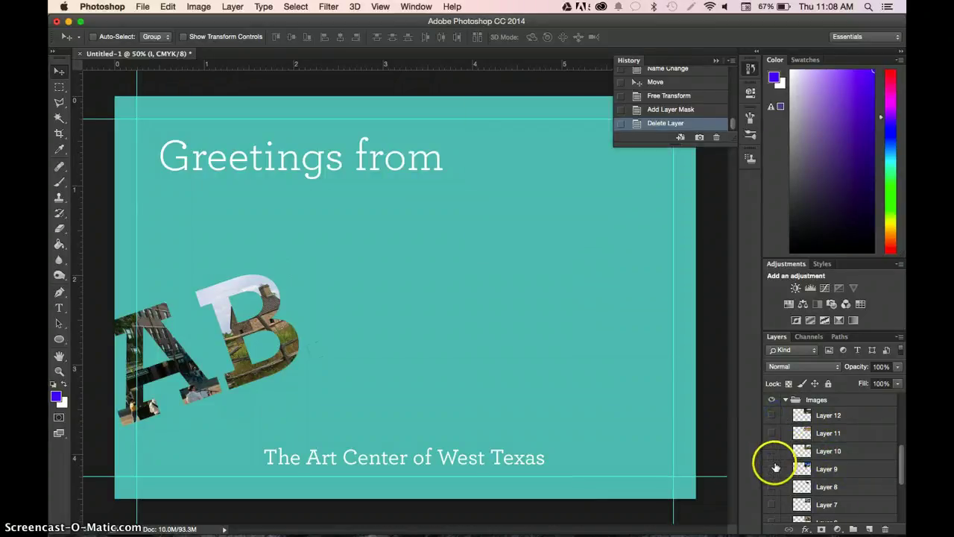
pyautogui.click(773, 469)
pyautogui.click(771, 468)
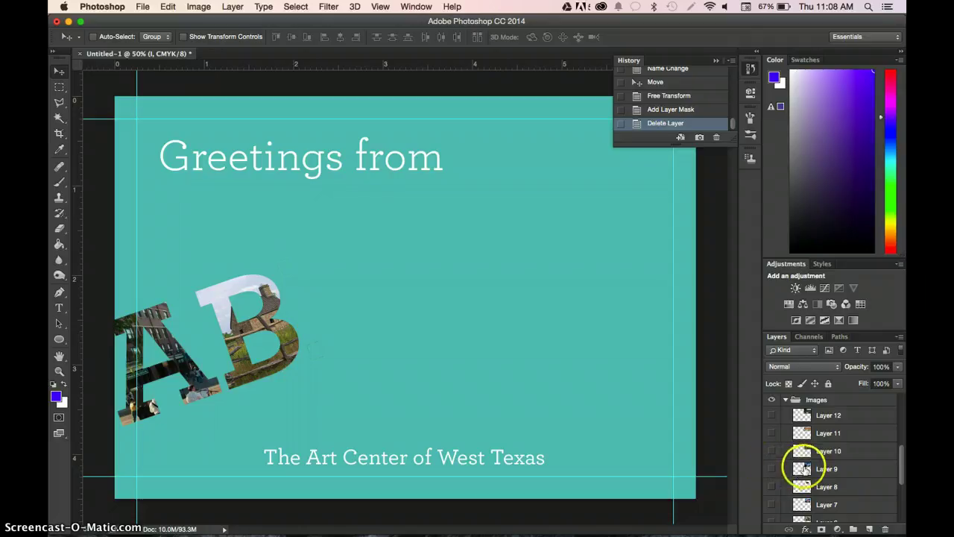
pyautogui.click(804, 469)
pyautogui.click(771, 470)
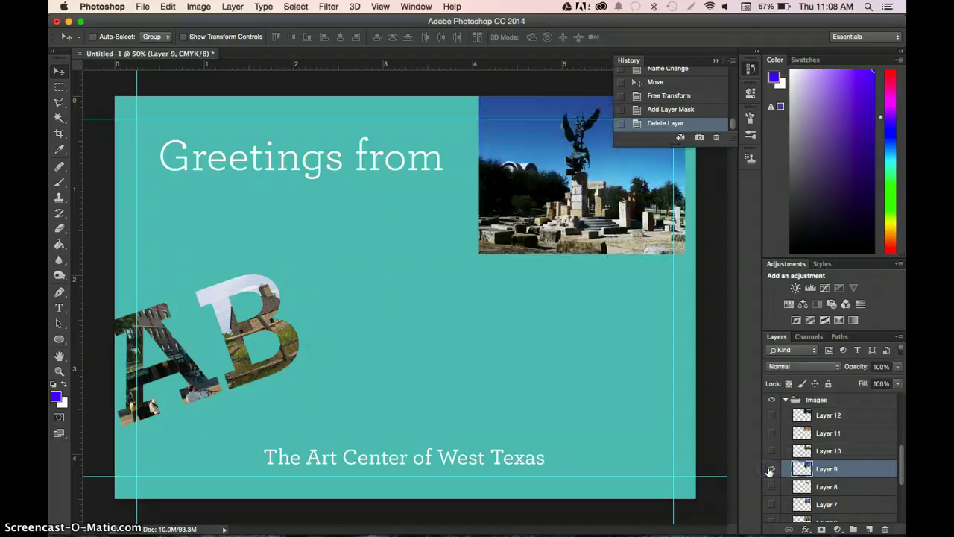
pyautogui.click(771, 470)
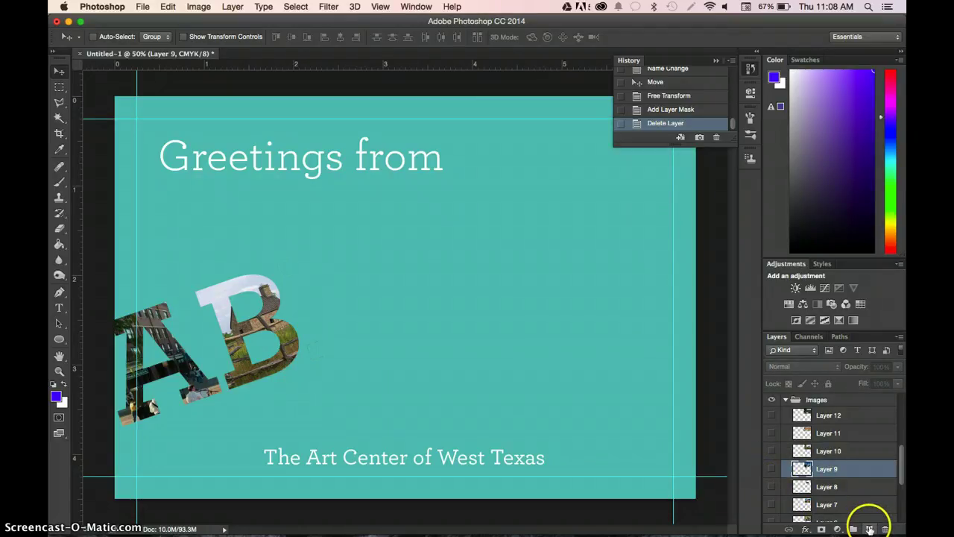
# Step: Place a duplicate of photo Layer 9, renamed as I, in Masked Images between layers B and I
pyautogui.click(869, 528)
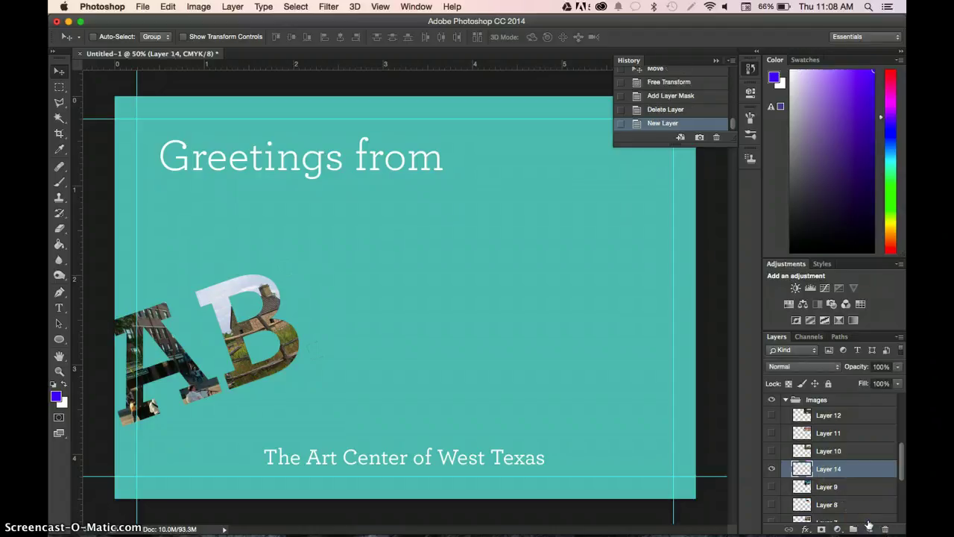
pyautogui.moveTo(827, 468); pyautogui.dragTo(869, 527)
pyautogui.moveTo(828, 466); pyautogui.dragTo(848, 448)
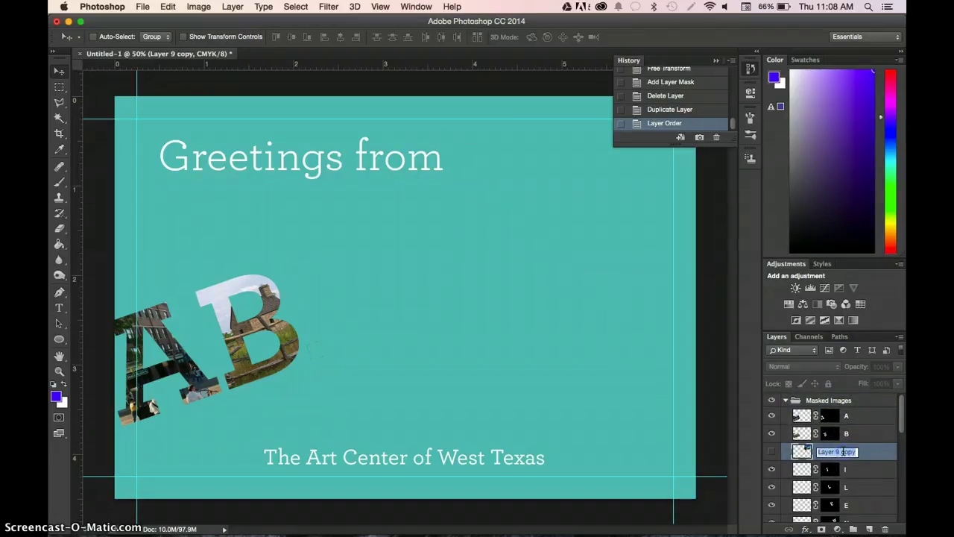
pyautogui.press('Return')
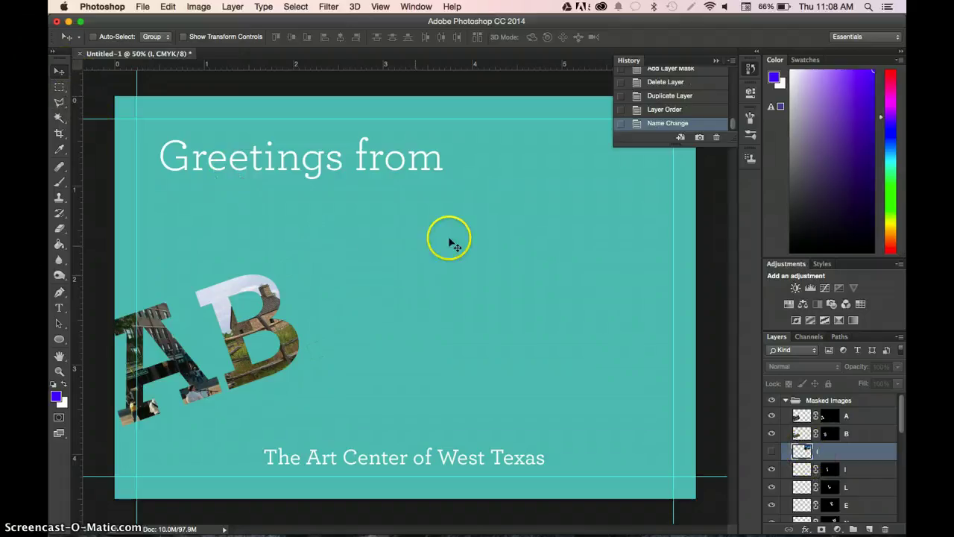
# Step: Show photo layer I, position it over the I letter area beside the B and rotate it about -19.8°
pyautogui.moveTo(444, 236); pyautogui.dragTo(313, 289)
pyautogui.click(772, 451)
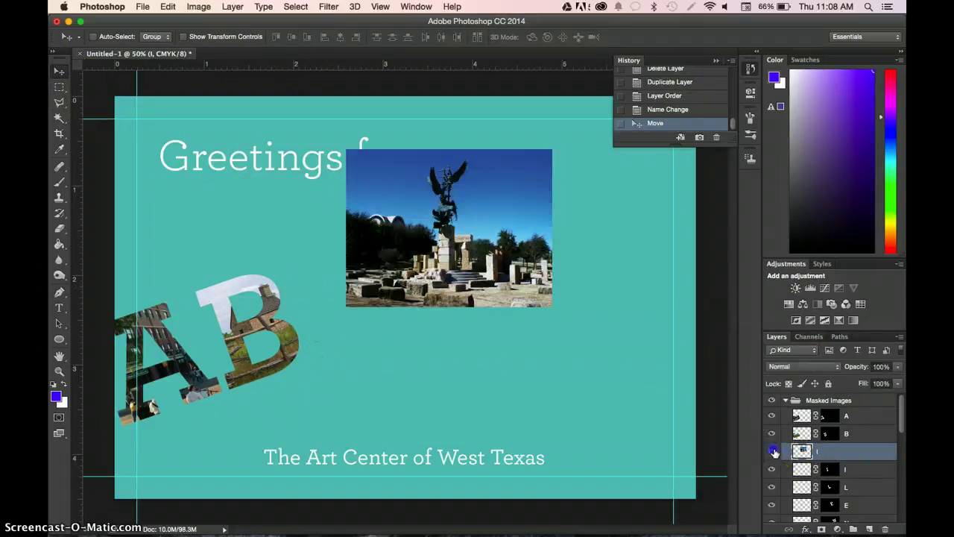
pyautogui.moveTo(511, 282); pyautogui.dragTo(357, 348)
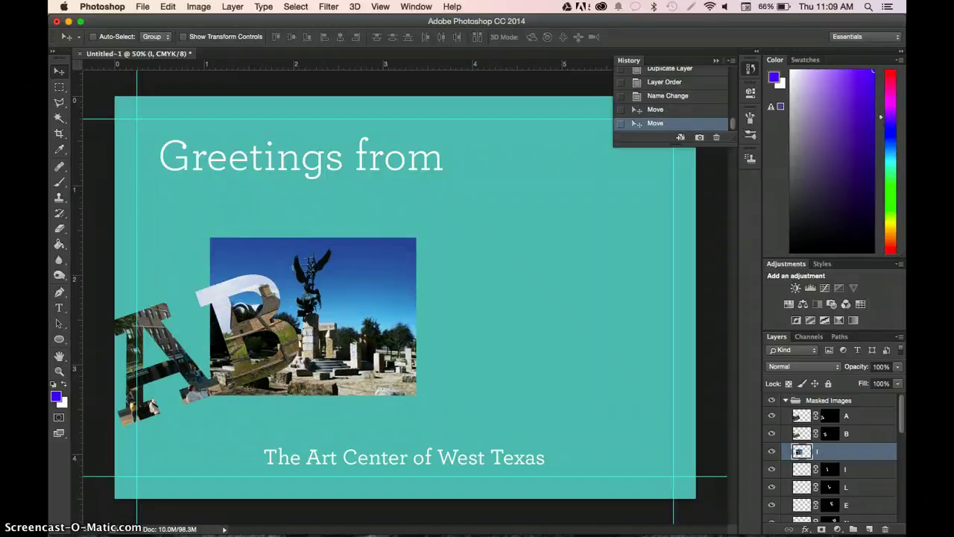
pyautogui.click(168, 7)
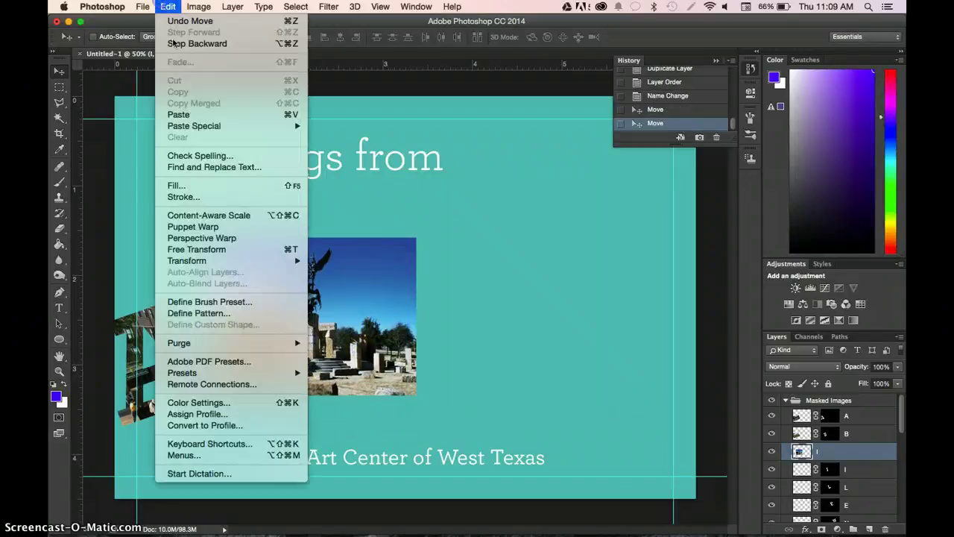
pyautogui.click(212, 249)
pyautogui.moveTo(425, 241); pyautogui.dragTo(390, 207)
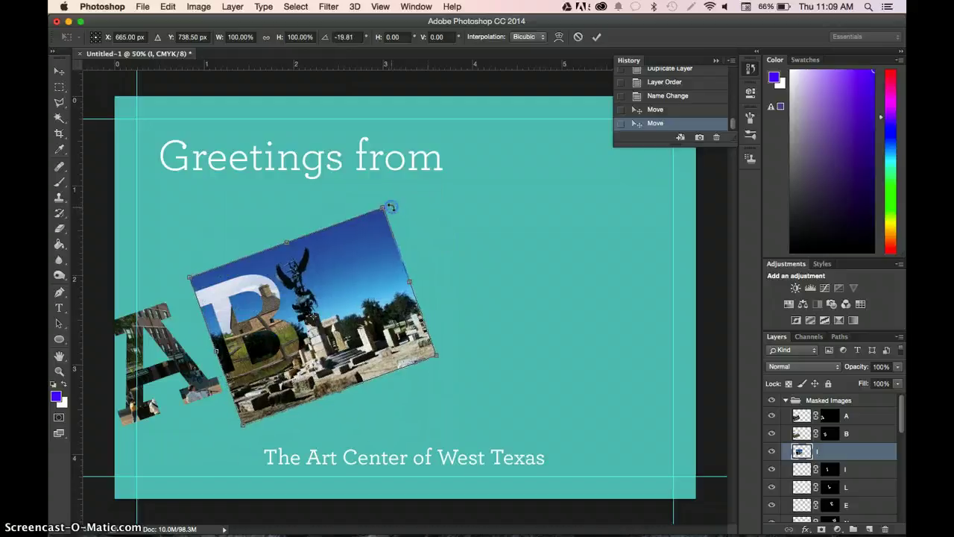
pyautogui.moveTo(291, 337); pyautogui.dragTo(319, 339)
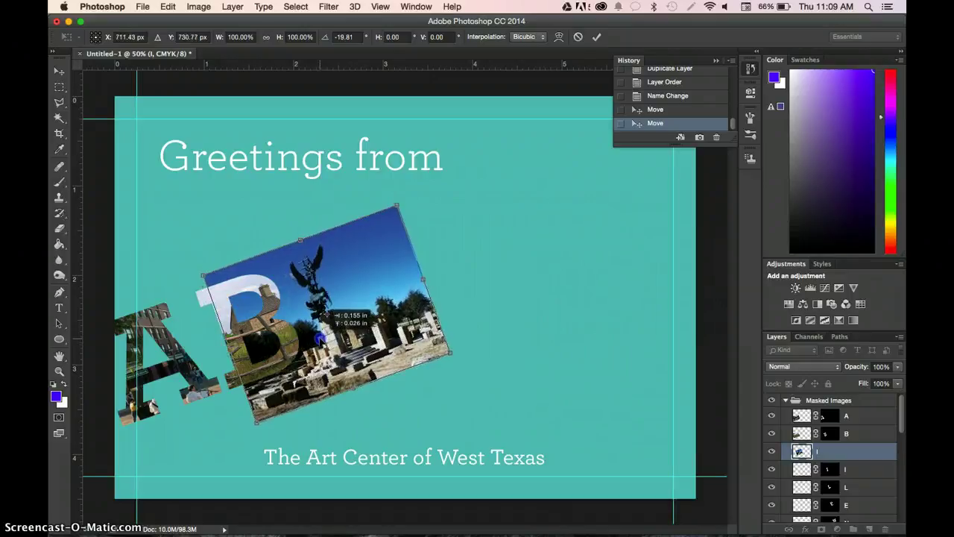
pyautogui.press('Return')
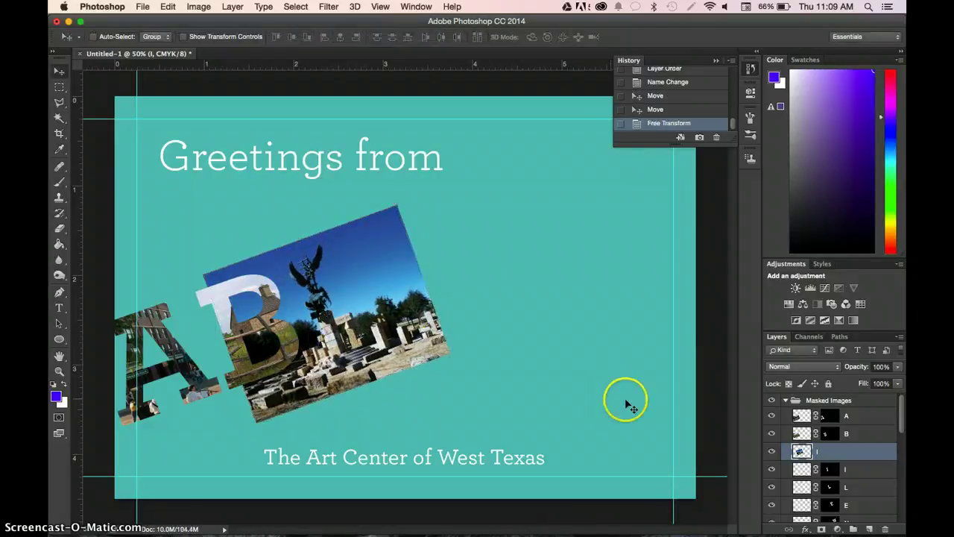
# Step: Try the I letter mask on photo layer I and undo the mask transfer
pyautogui.moveTo(839, 466); pyautogui.dragTo(830, 453)
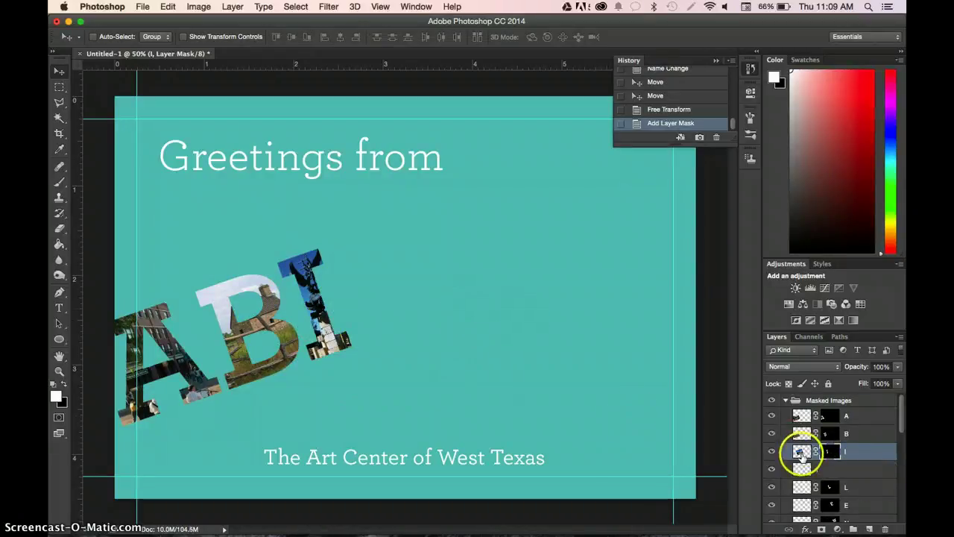
pyautogui.click(800, 452)
pyautogui.press('super+z')
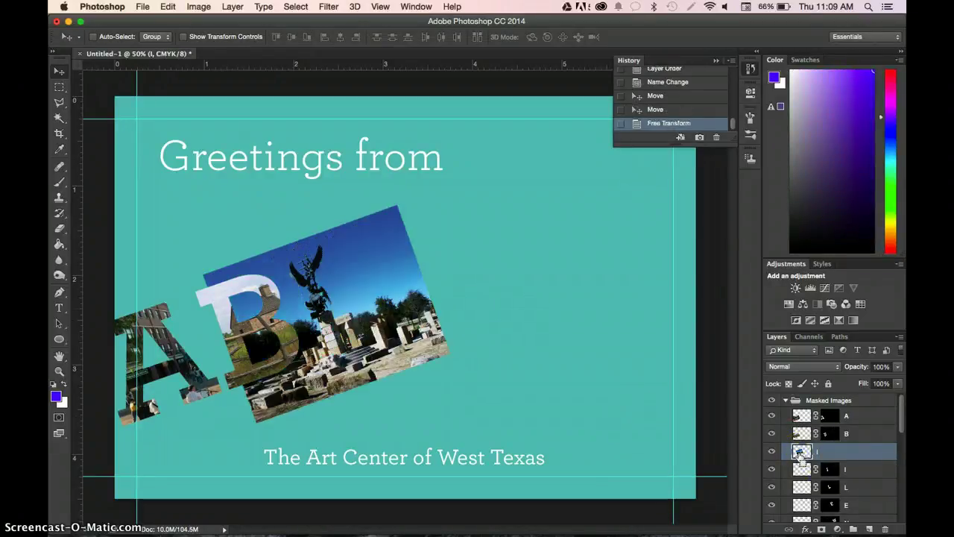
# Step: Scale photo layer I down to about 86% in width and height with Free Transform
pyautogui.click(169, 6)
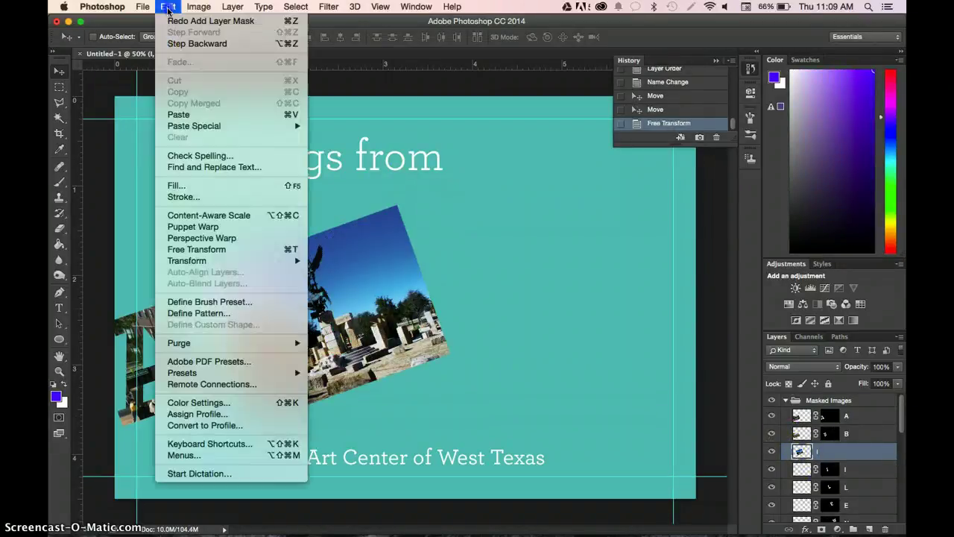
pyautogui.click(242, 251)
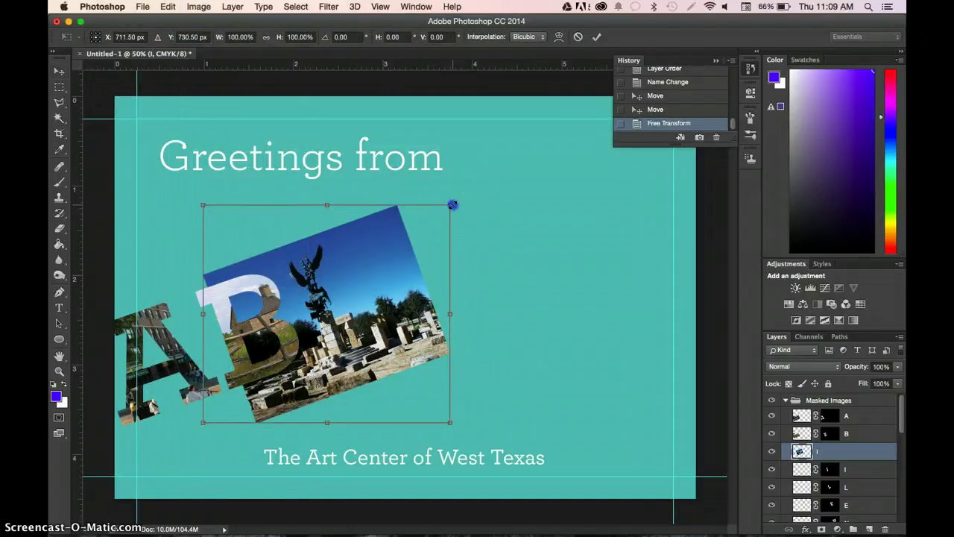
pyautogui.moveTo(452, 205); pyautogui.dragTo(413, 230)
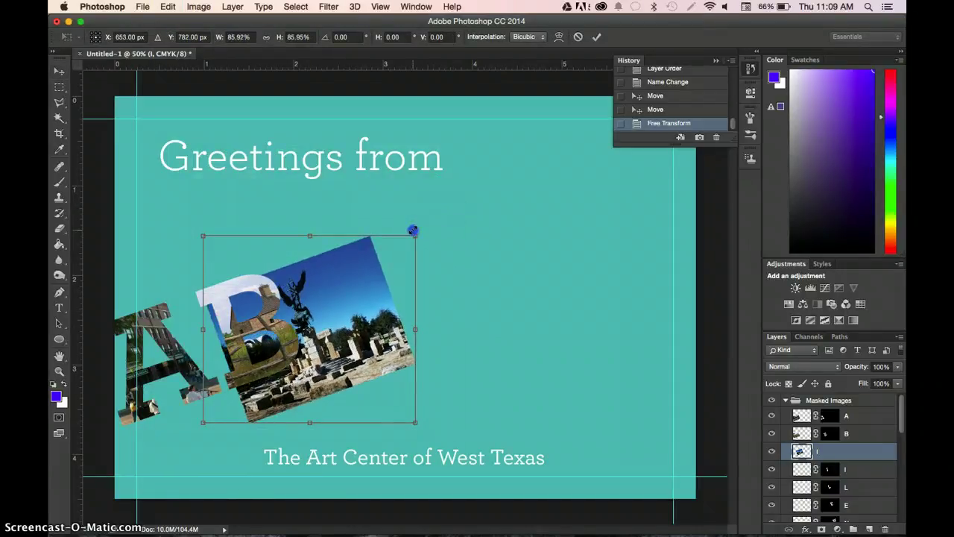
# Step: Reposition the scaled photo on layer I to X 701 px, Y 731 px and apply the transform
pyautogui.moveTo(344, 316); pyautogui.dragTo(356, 302)
pyautogui.press('Right')
pyautogui.press('Right')
pyautogui.press('Right')
pyautogui.press('Right')
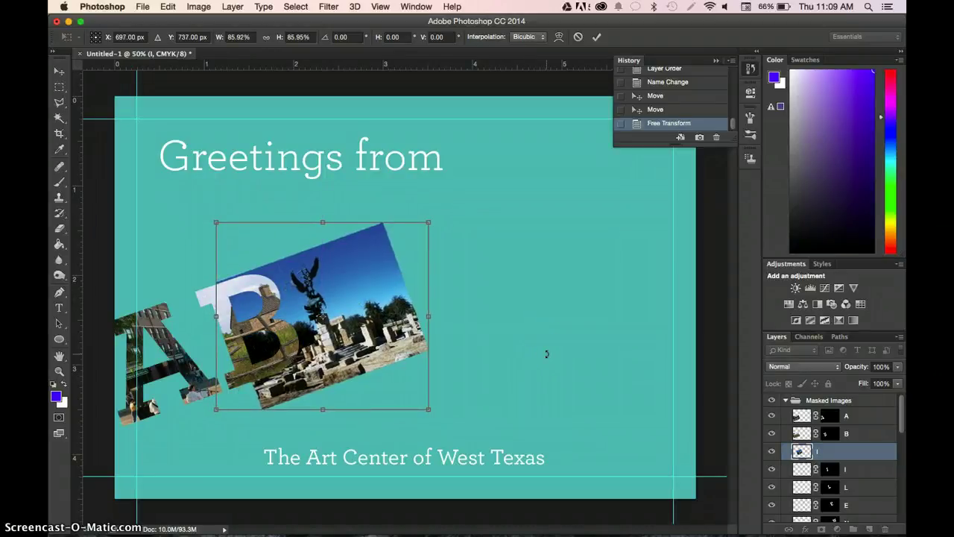
pyautogui.press('Right')
pyautogui.press('Right')
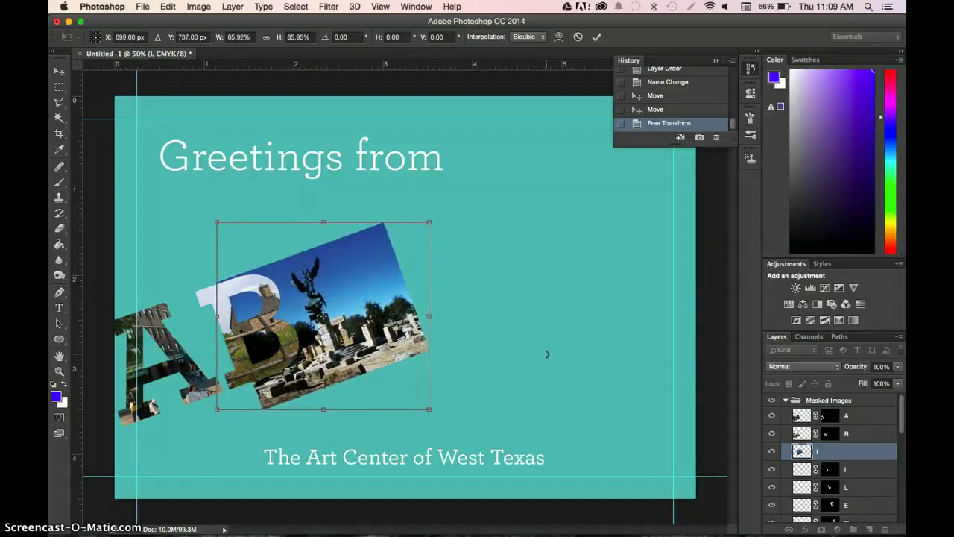
pyautogui.press('Up')
pyautogui.press('Up')
pyautogui.press('Up')
pyautogui.press('Up')
pyautogui.press('Up')
pyautogui.press('Up')
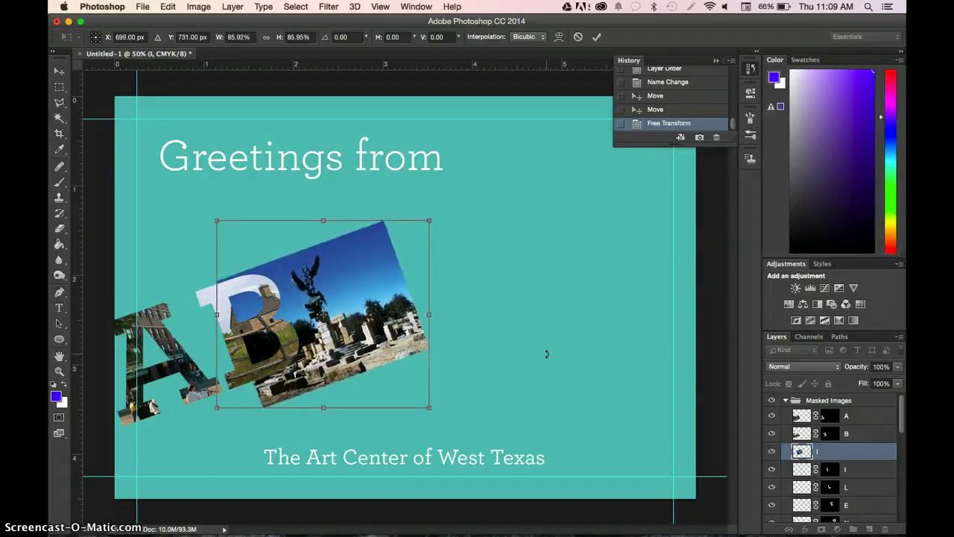
pyautogui.press('Right')
pyautogui.press('Right')
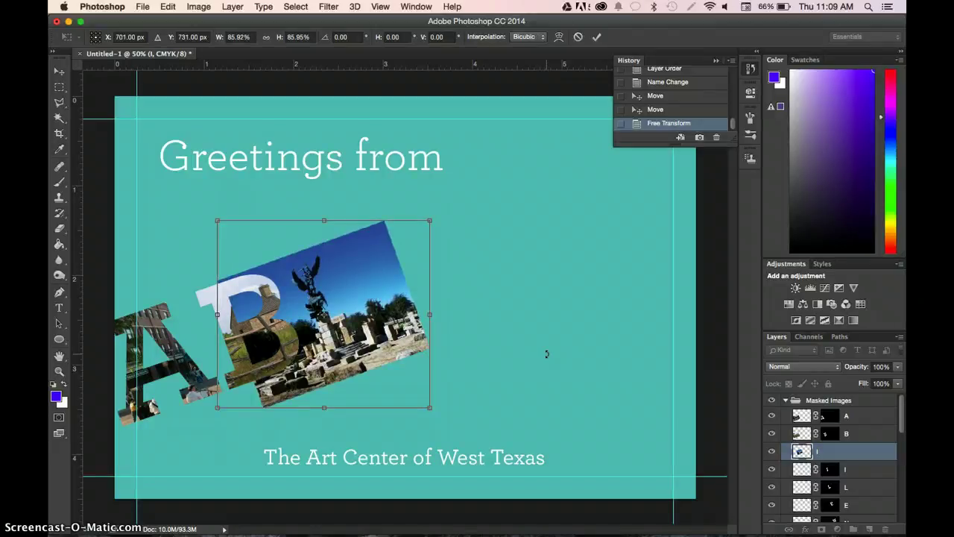
pyautogui.press('Return')
# Step: Move the letter mask from the old I layer onto photo layer I
pyautogui.moveTo(829, 454); pyautogui.dragTo(828, 451)
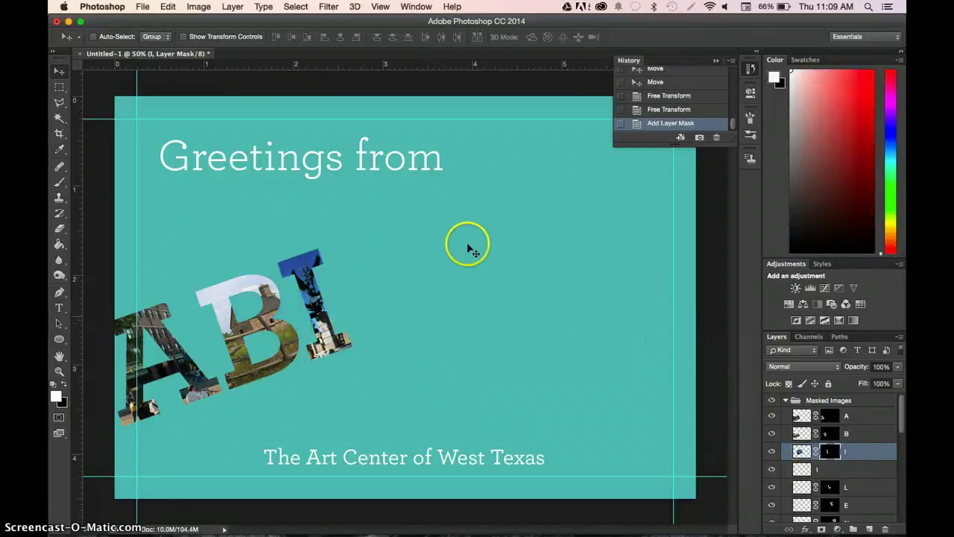
pyautogui.moveTo(315, 333); pyautogui.dragTo(328, 325)
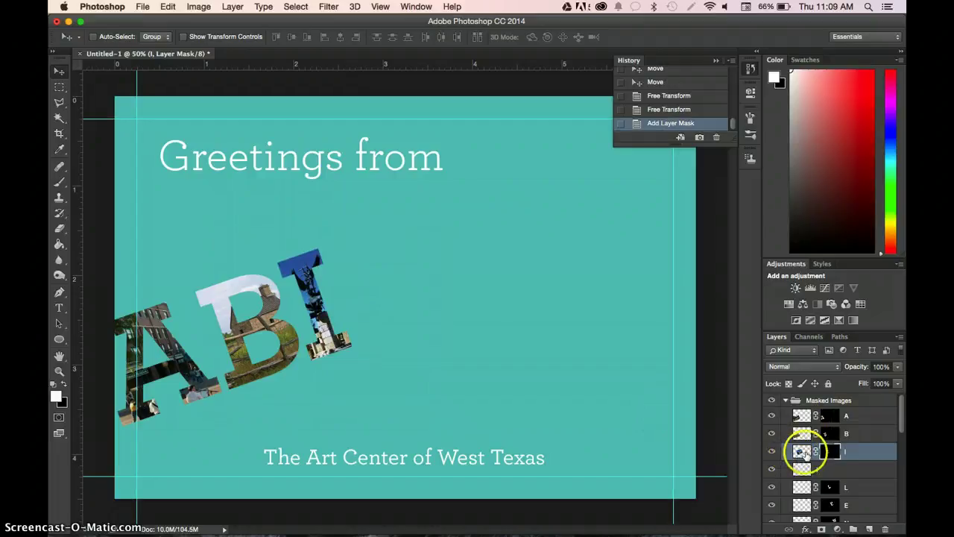
pyautogui.click(808, 456)
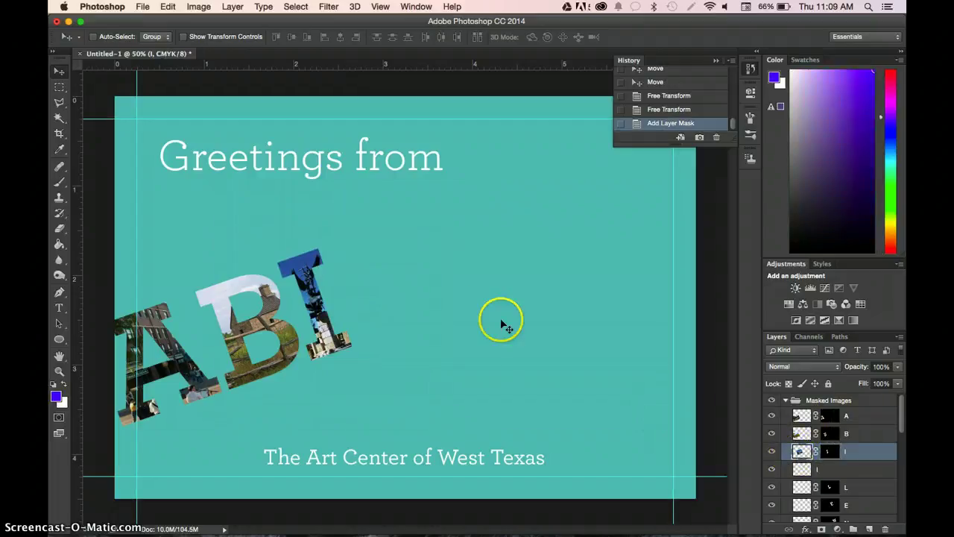
pyautogui.moveTo(326, 319); pyautogui.dragTo(251, 252)
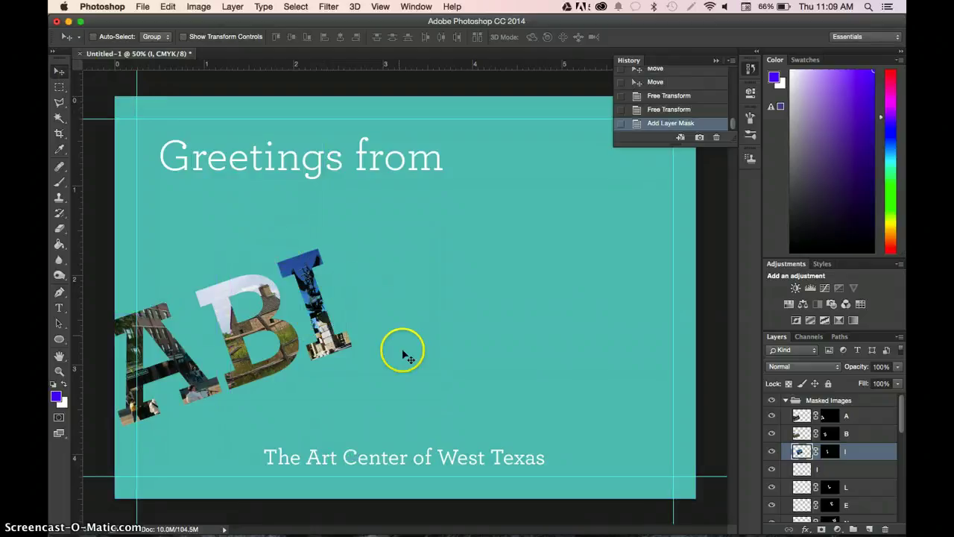
pyautogui.doubleClick(800, 451)
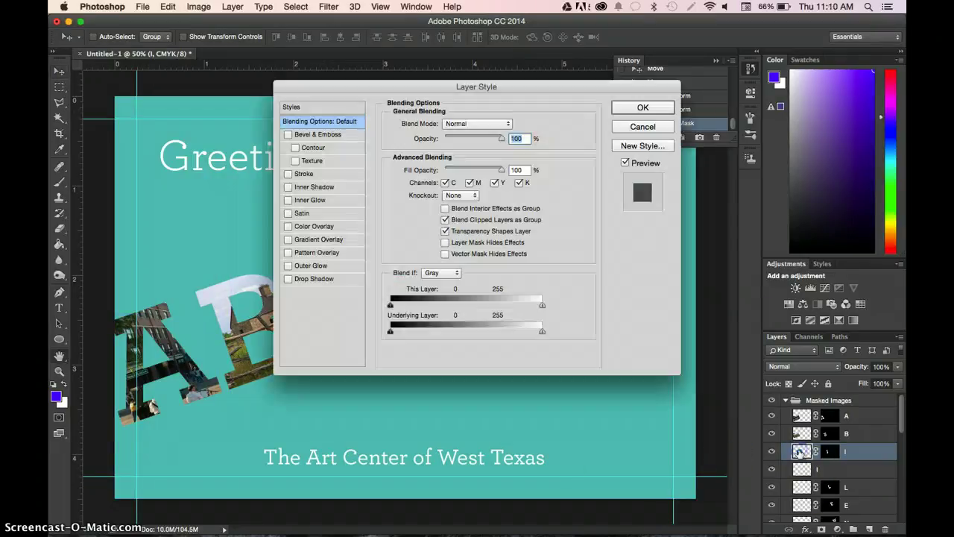
pyautogui.click(653, 130)
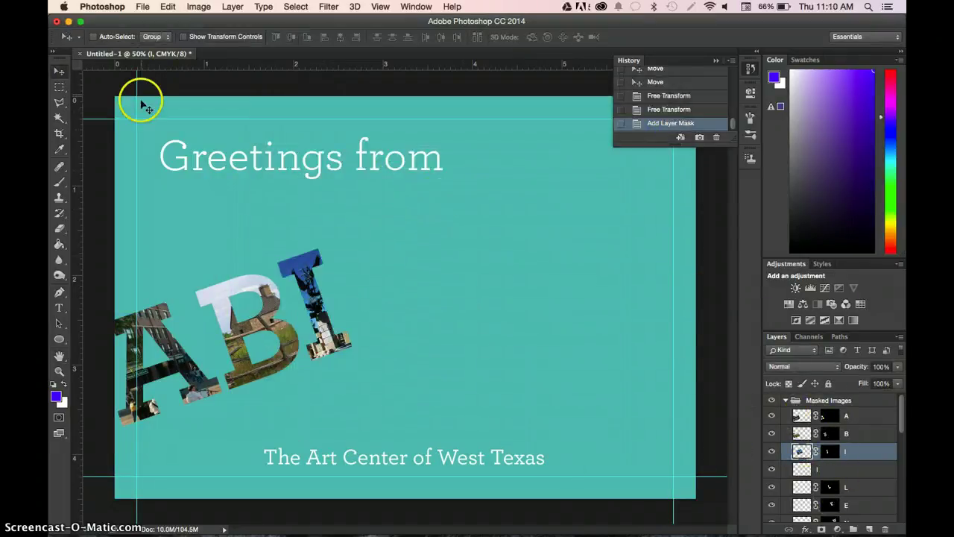
pyautogui.click(60, 89)
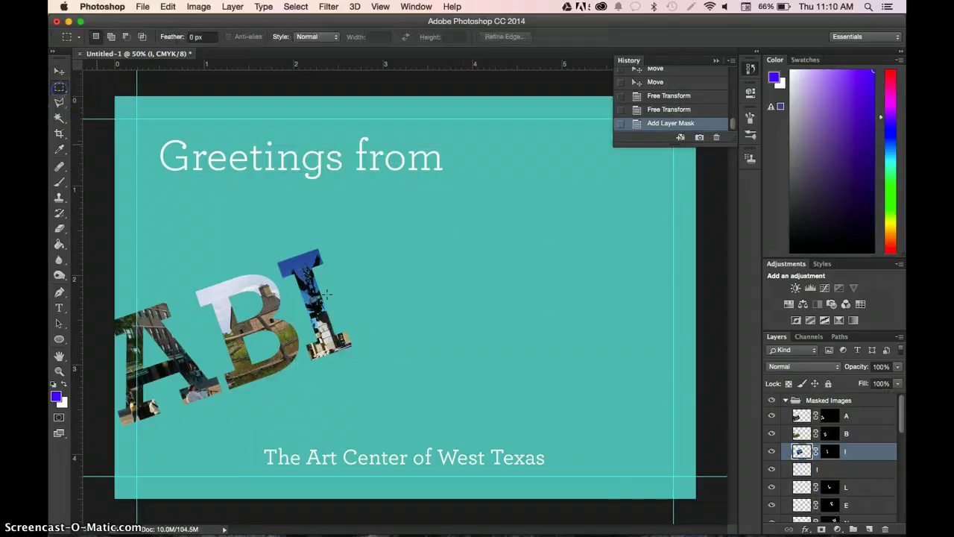
pyautogui.moveTo(202, 183); pyautogui.dragTo(451, 406)
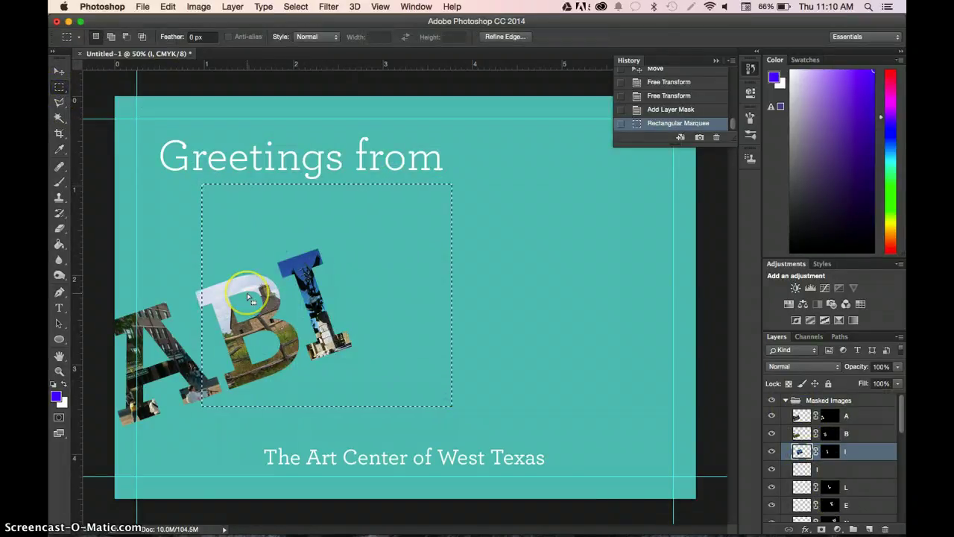
pyautogui.press('super+d')
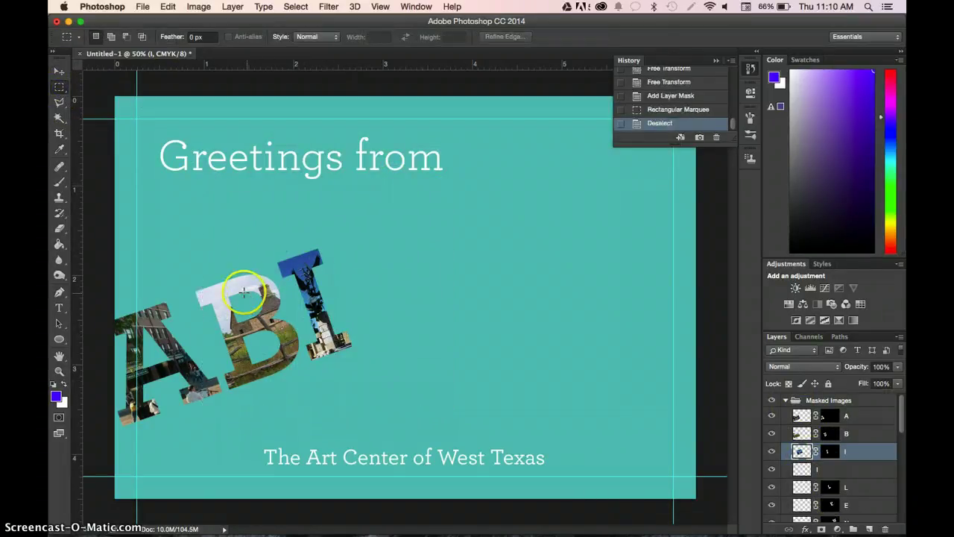
# Step: Delete the empty leftover I layer from the Masked Images group and select the L layer
pyautogui.moveTo(813, 469); pyautogui.dragTo(885, 528)
pyautogui.click(824, 468)
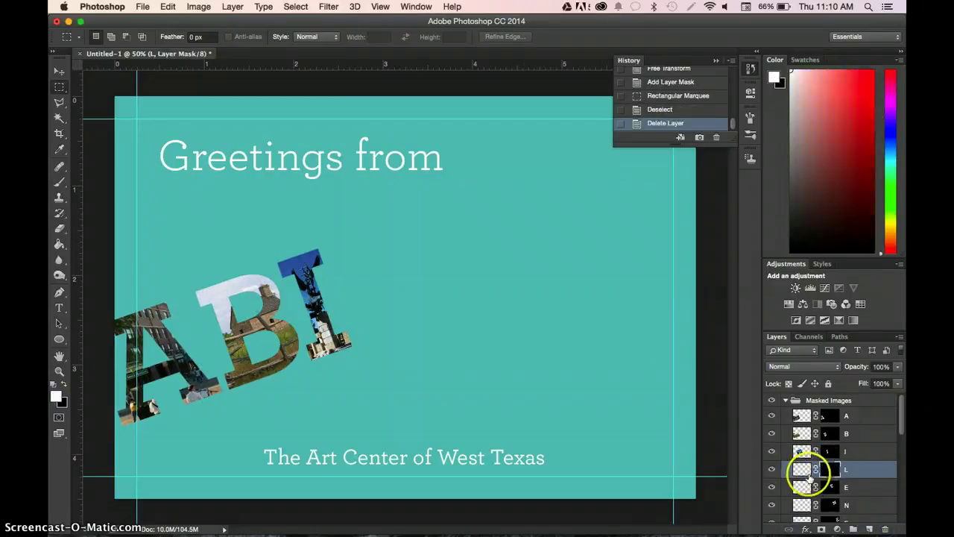
pyautogui.click(805, 468)
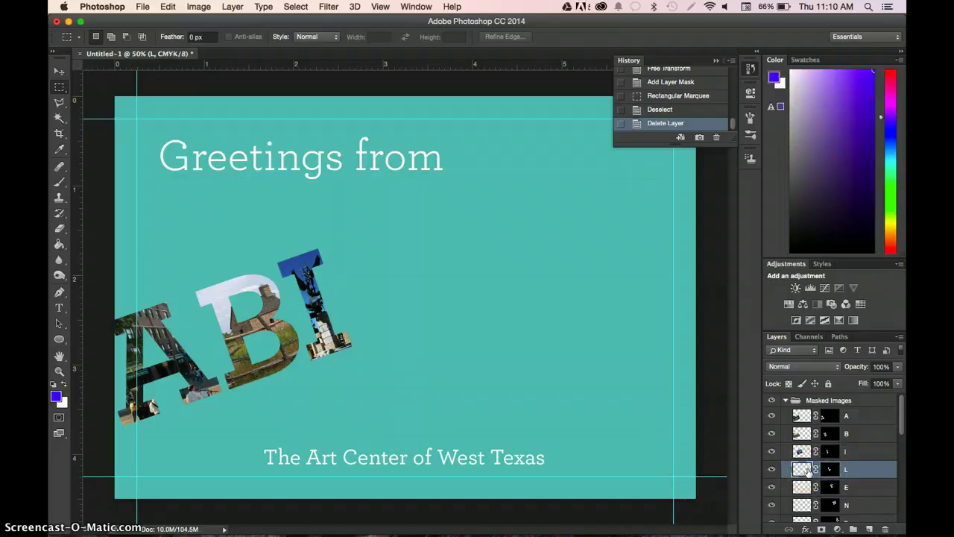
# Step: Preview the hidden photo layers from Layer 4 to Layer 11 one at a time to compare images for the letter L
pyautogui.scroll(-5, 809, 472)
pyautogui.scroll(5, 815, 474)
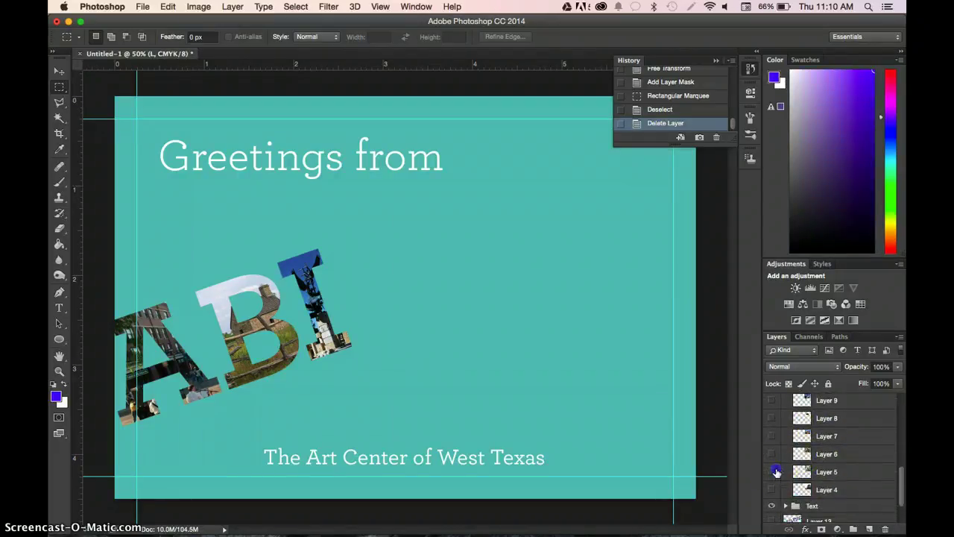
pyautogui.click(776, 472)
pyautogui.click(776, 472)
pyautogui.click(772, 454)
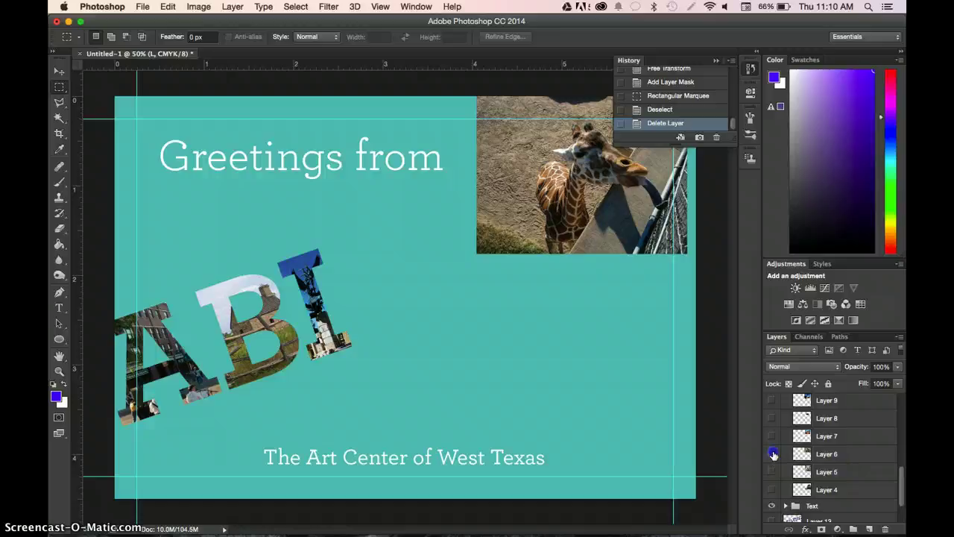
pyautogui.click(772, 454)
pyautogui.click(773, 473)
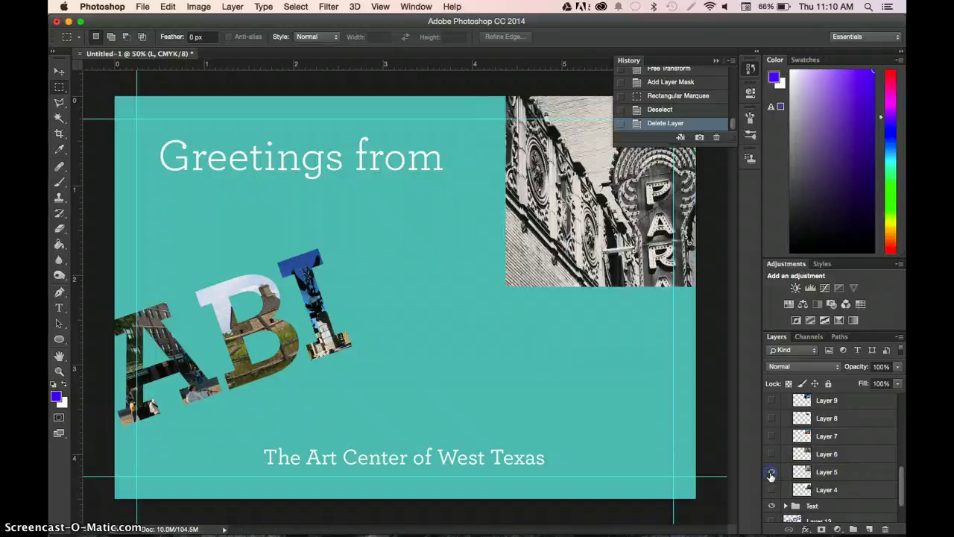
pyautogui.click(772, 473)
pyautogui.click(771, 487)
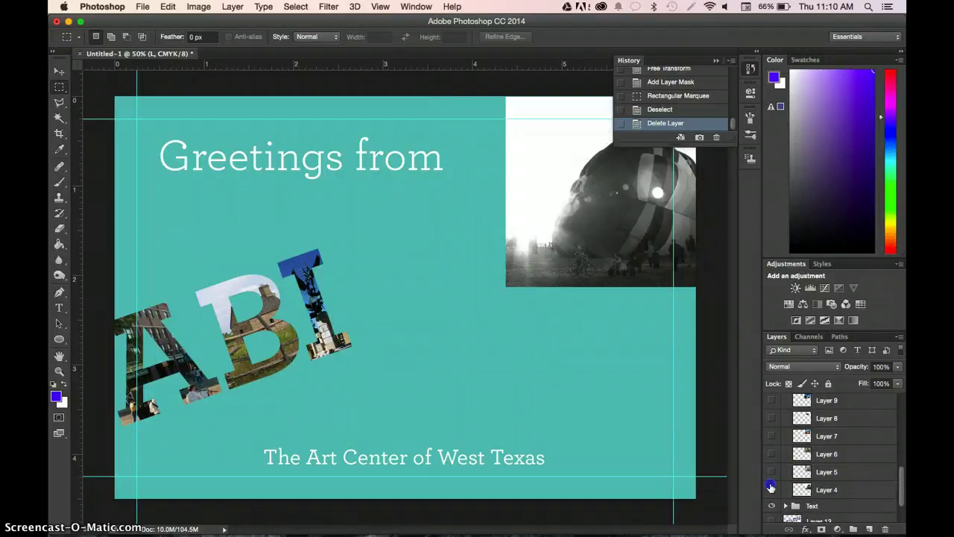
pyautogui.click(772, 489)
pyautogui.click(773, 436)
pyautogui.click(772, 437)
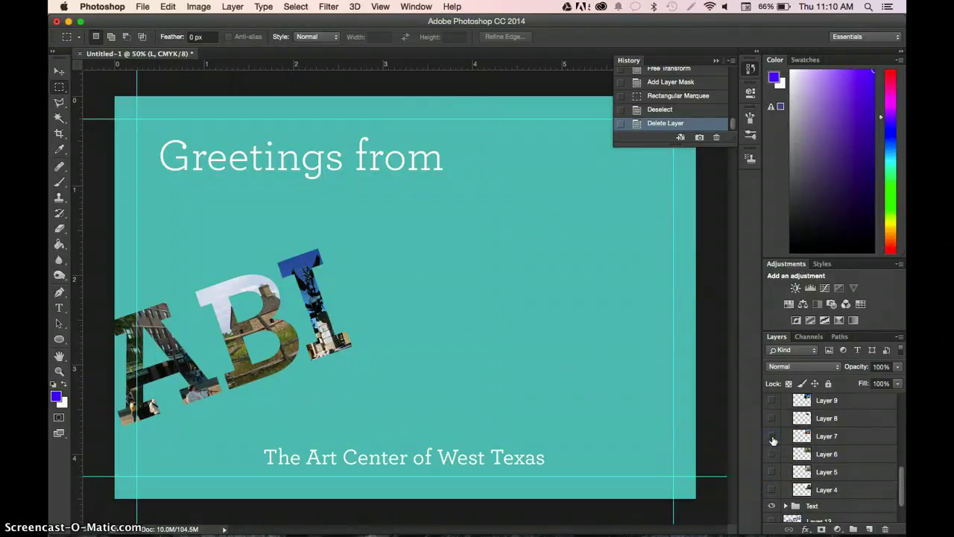
pyautogui.click(772, 419)
pyautogui.click(771, 419)
pyautogui.click(772, 401)
pyautogui.click(772, 401)
pyautogui.scroll(1, 773, 403)
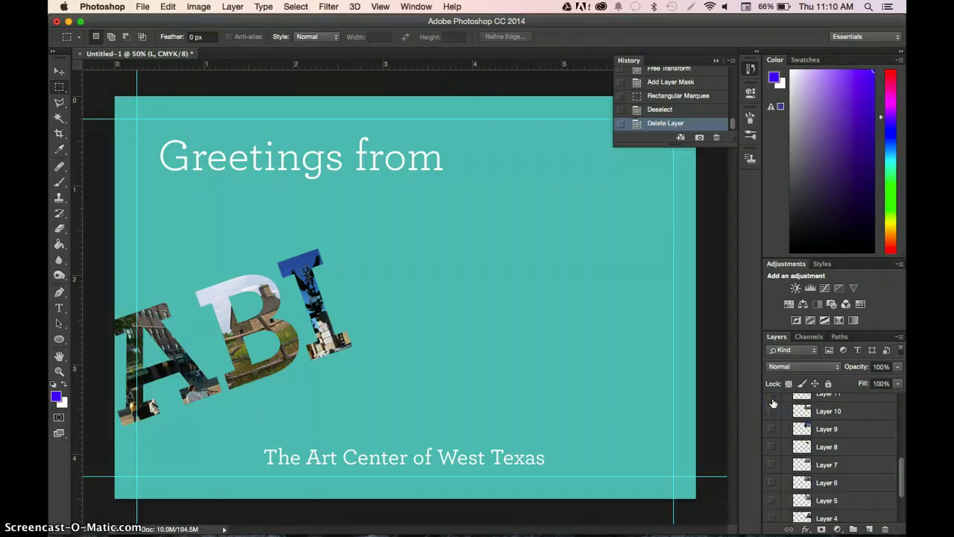
pyautogui.click(772, 412)
pyautogui.click(772, 412)
pyautogui.scroll(1, 773, 415)
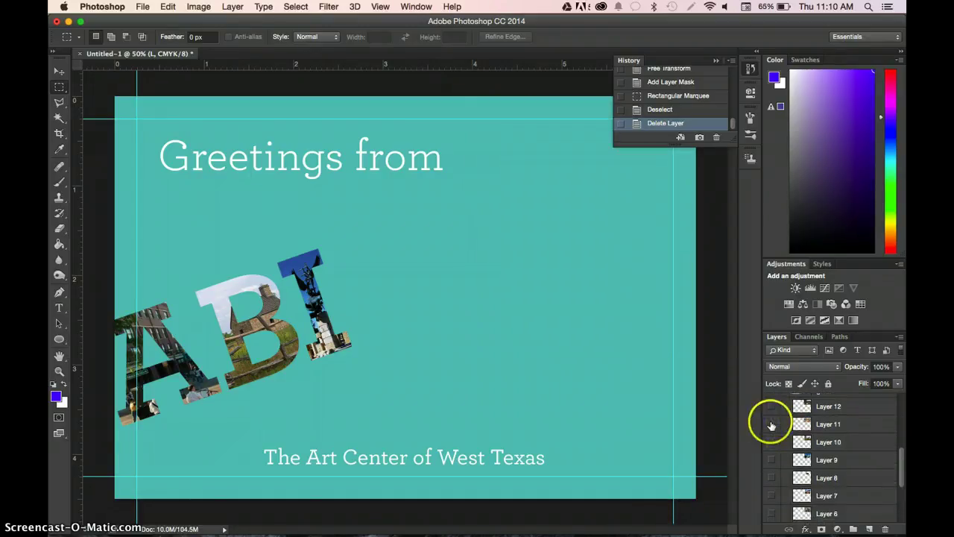
pyautogui.click(772, 425)
pyautogui.click(771, 423)
pyautogui.scroll(-3, 772, 429)
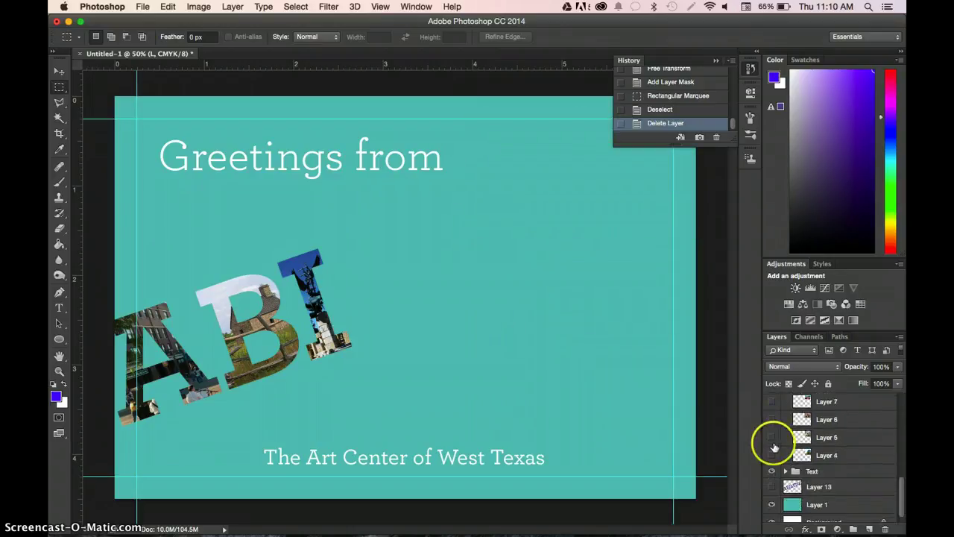
pyautogui.click(773, 455)
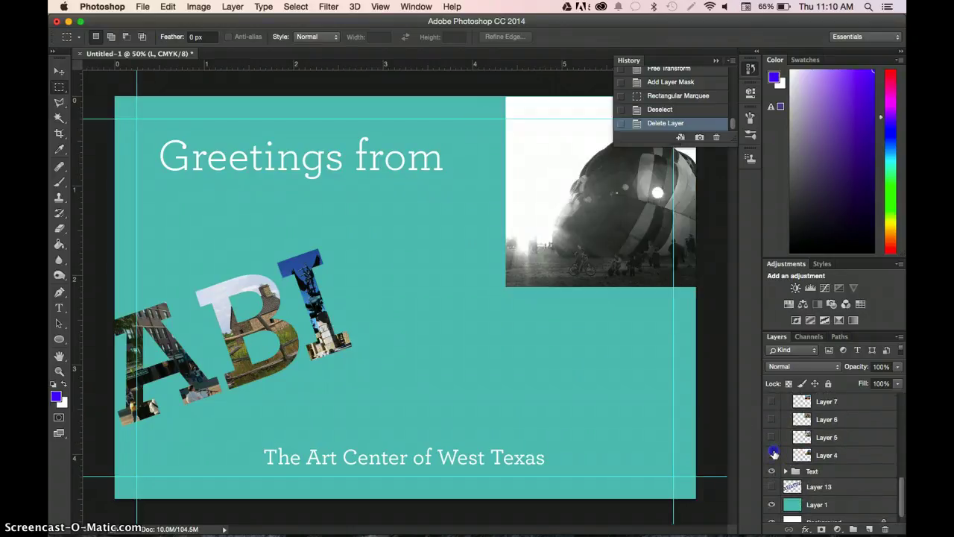
pyautogui.click(774, 454)
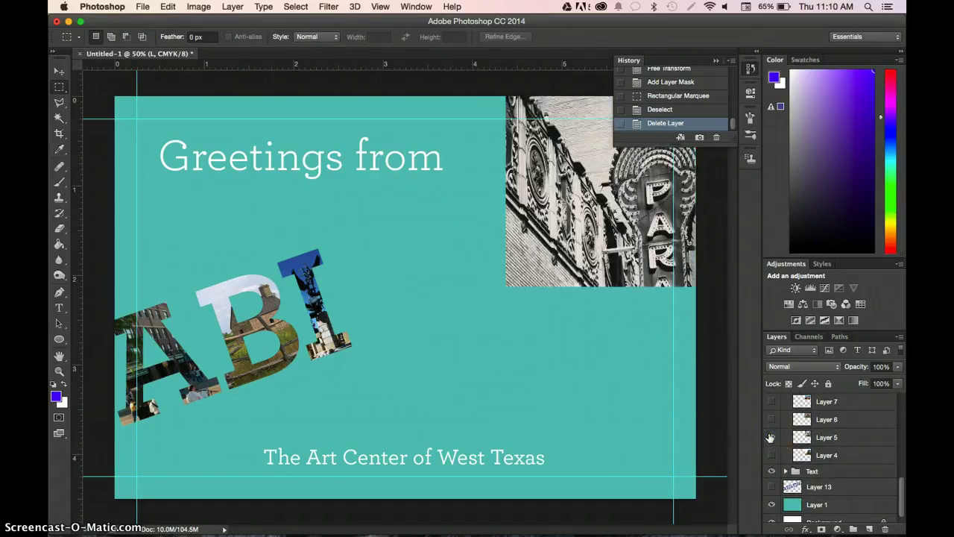
pyautogui.click(771, 437)
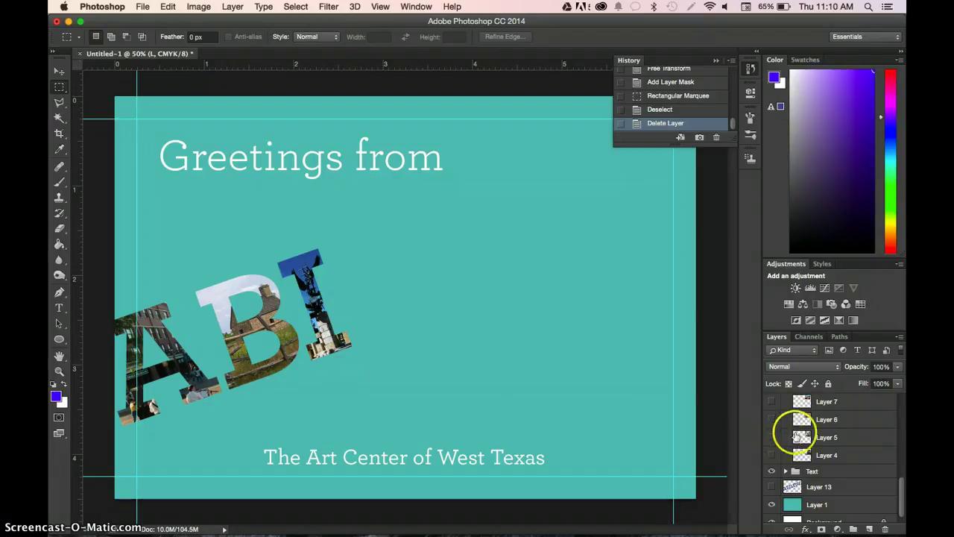
# Step: Duplicate the theatre-sign photo on Layer 5, place the copy directly above the masked L layer and rename it L
pyautogui.click(810, 437)
pyautogui.moveTo(870, 510); pyautogui.dragTo(870, 529)
pyautogui.moveTo(826, 438); pyautogui.dragTo(832, 470)
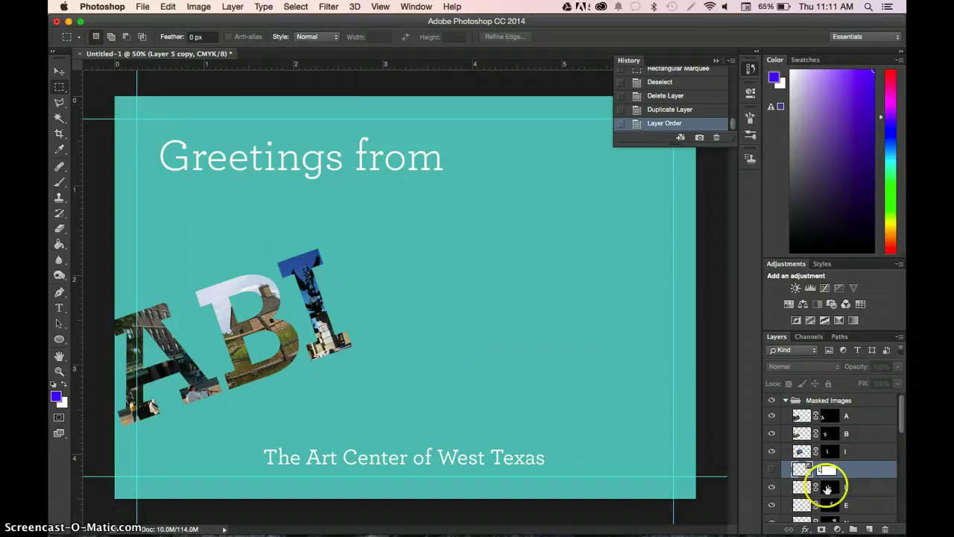
pyautogui.click(832, 491)
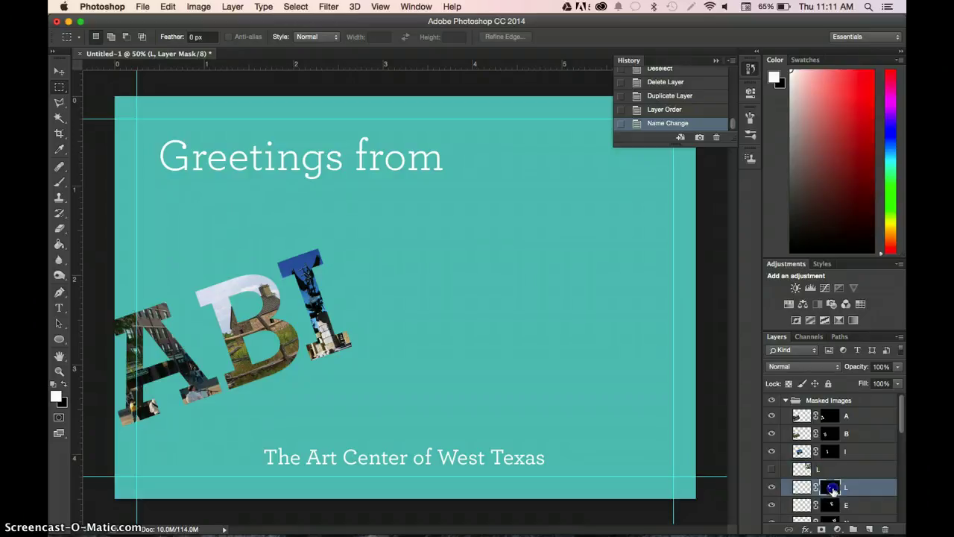
# Step: Try the L letter mask on photo layer L and undo the mask transfer
pyautogui.moveTo(828, 475); pyautogui.dragTo(827, 468)
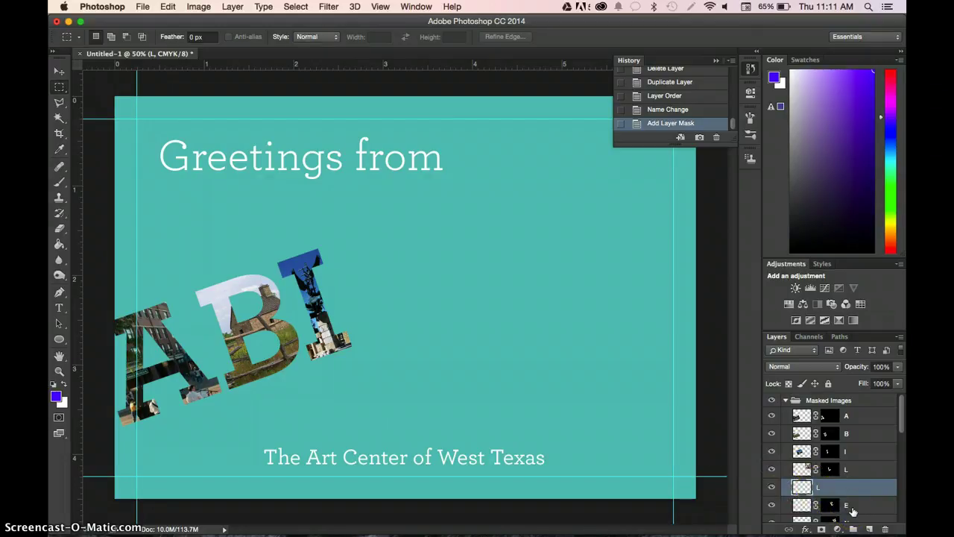
pyautogui.hotkey('ctrl', 'z')
# Step: Show photo layer L and move its photo over the I and the empty space beside it
pyautogui.click(825, 469)
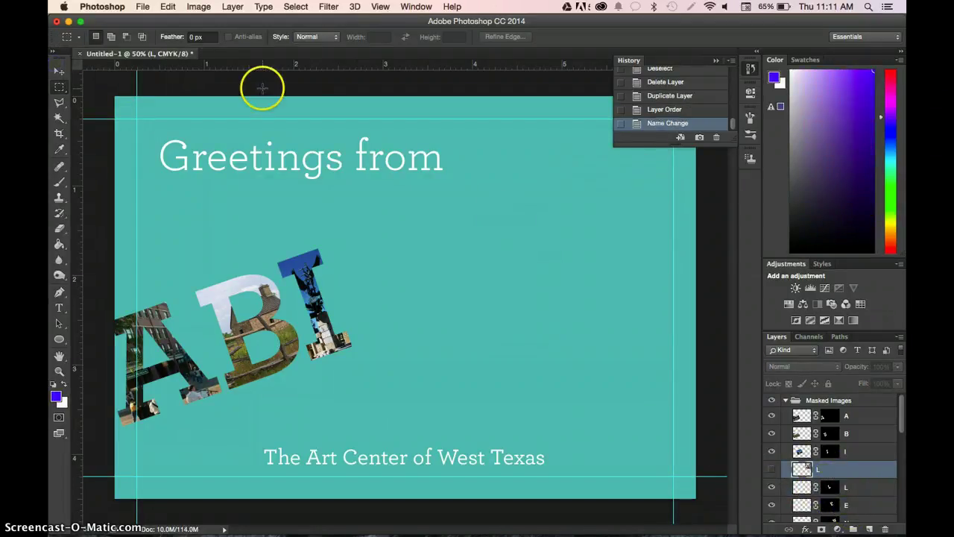
pyautogui.click(60, 71)
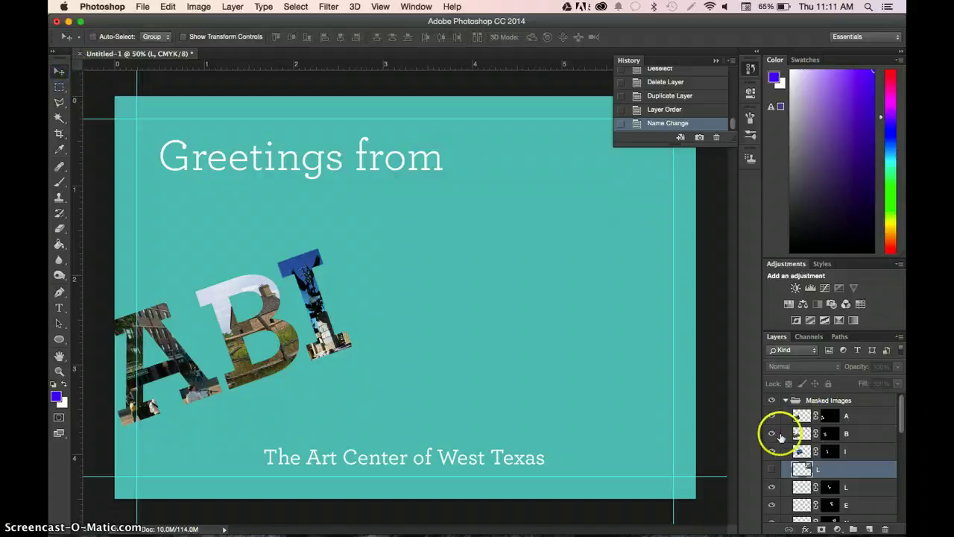
pyautogui.click(771, 472)
pyautogui.moveTo(586, 231); pyautogui.dragTo(342, 311)
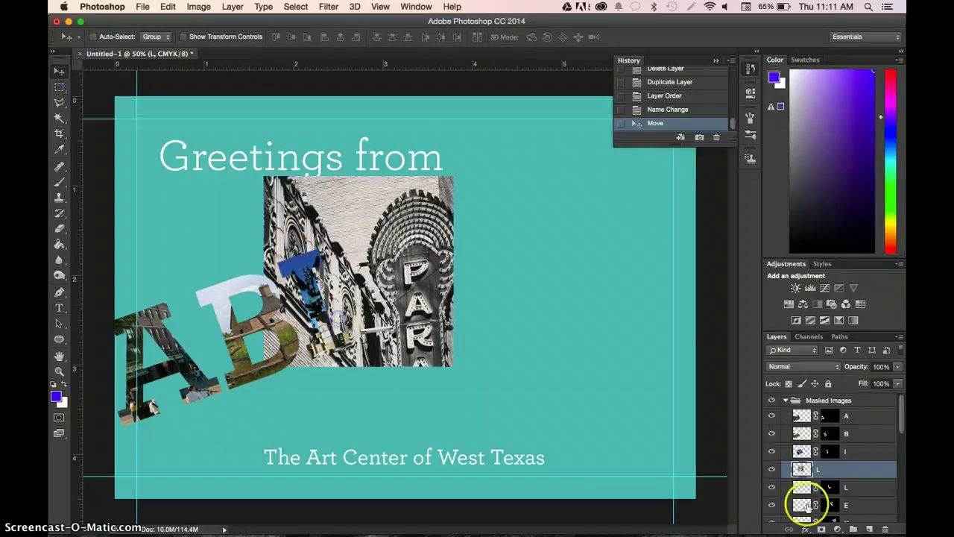
# Step: Rotate photo layer L to about -19.6° and scale it to about 57% in width and height with Free Transform
pyautogui.click(168, 6)
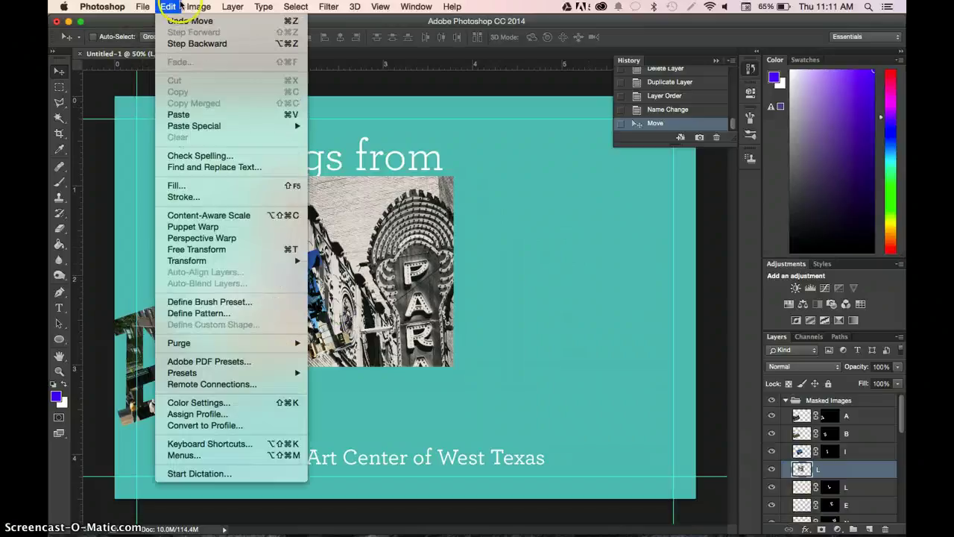
pyautogui.click(216, 249)
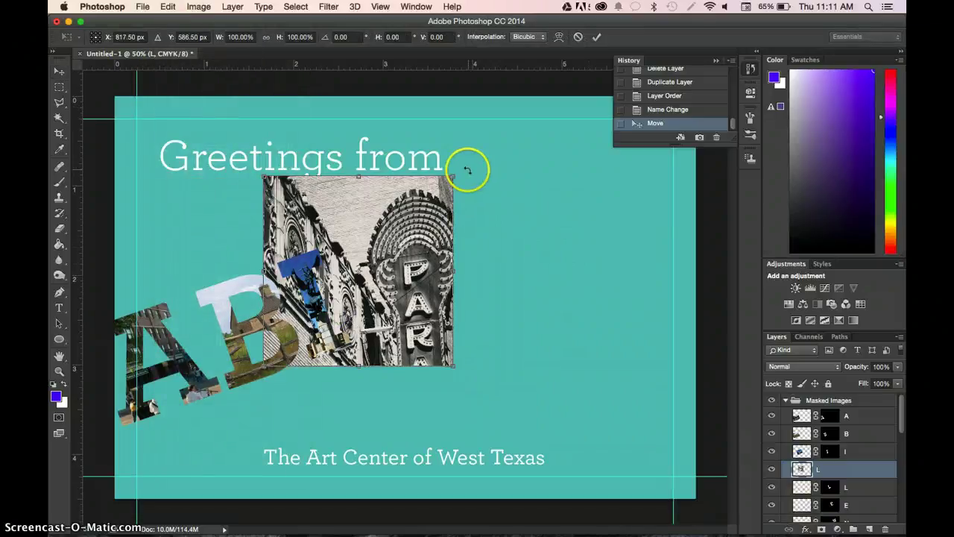
pyautogui.moveTo(467, 170); pyautogui.dragTo(384, 228)
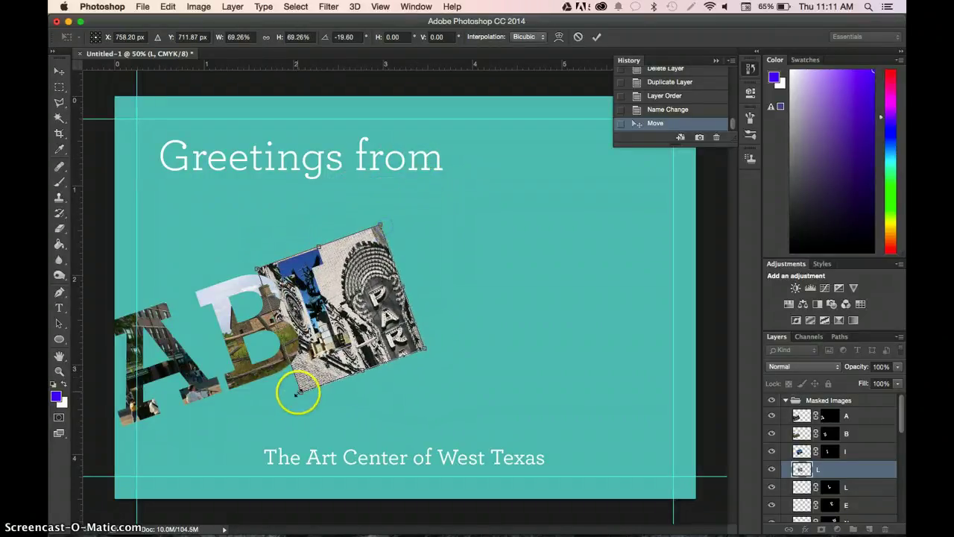
pyautogui.moveTo(299, 393); pyautogui.dragTo(314, 364)
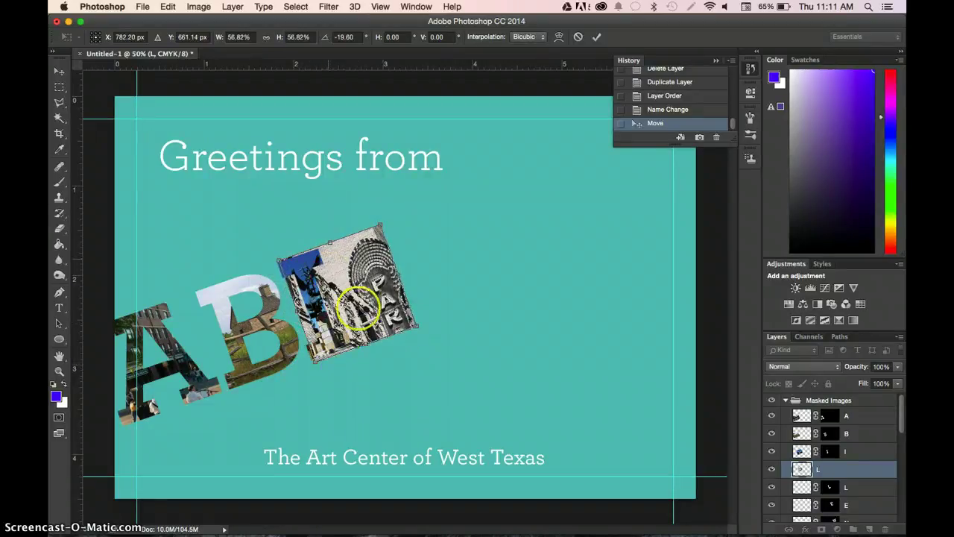
# Step: Nudge the rotated theatre-sign photo to X 866.20 px and Y 629.14 px, over the L's area, and apply the transform
pyautogui.press('Right')
pyautogui.press('Right')
pyautogui.press('Right')
pyautogui.press('Right')
pyautogui.press('Up')
pyautogui.press('Up')
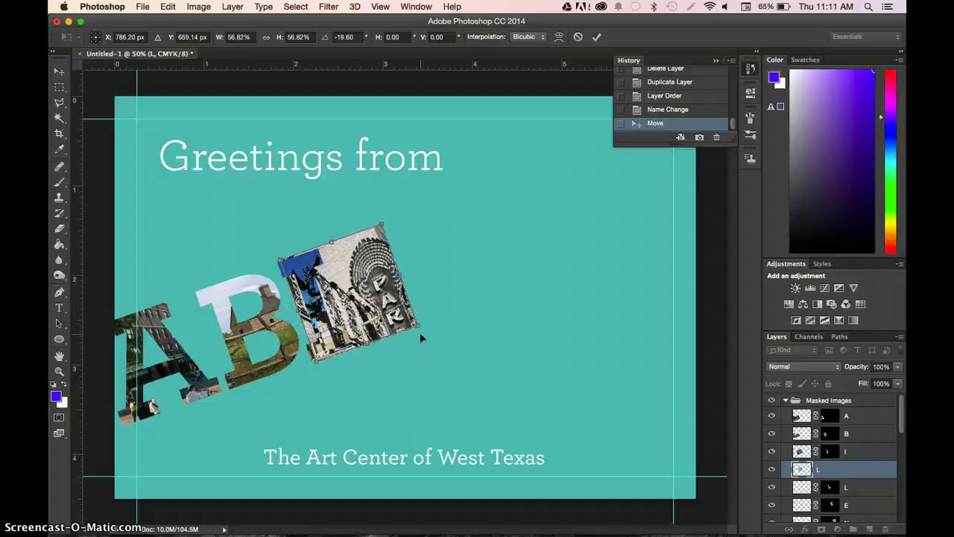
pyautogui.click(504, 351)
pyautogui.press('Right')
pyautogui.press('Right')
pyautogui.press('Right')
pyautogui.press('Right')
pyautogui.press('Right')
pyautogui.press('Right')
pyautogui.press('Right')
pyautogui.press('Right')
pyautogui.press('Right')
pyautogui.press('Right')
pyautogui.press('Right')
pyautogui.press('Right')
pyautogui.press('Right')
pyautogui.press('Right')
pyautogui.press('Right')
pyautogui.press('Right')
pyautogui.press('Right')
pyautogui.press('Right')
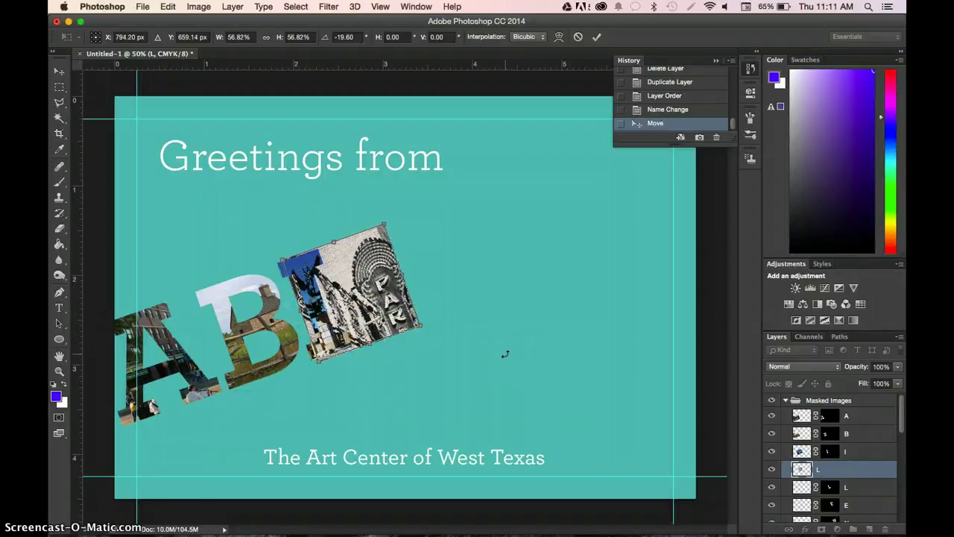
pyautogui.press('Right')
pyautogui.press('Right')
pyautogui.press('Right')
pyautogui.press('Right')
pyautogui.press('Right')
pyautogui.press('Right')
pyautogui.press('Right')
pyautogui.press('Right')
pyautogui.press('Right')
pyautogui.press('Right')
pyautogui.press('Right')
pyautogui.press('Right')
pyautogui.press('Right')
pyautogui.press('Right')
pyautogui.press('Right')
pyautogui.press('Right')
pyautogui.press('Right')
pyautogui.press('Right')
pyautogui.press('Right')
pyautogui.press('Right')
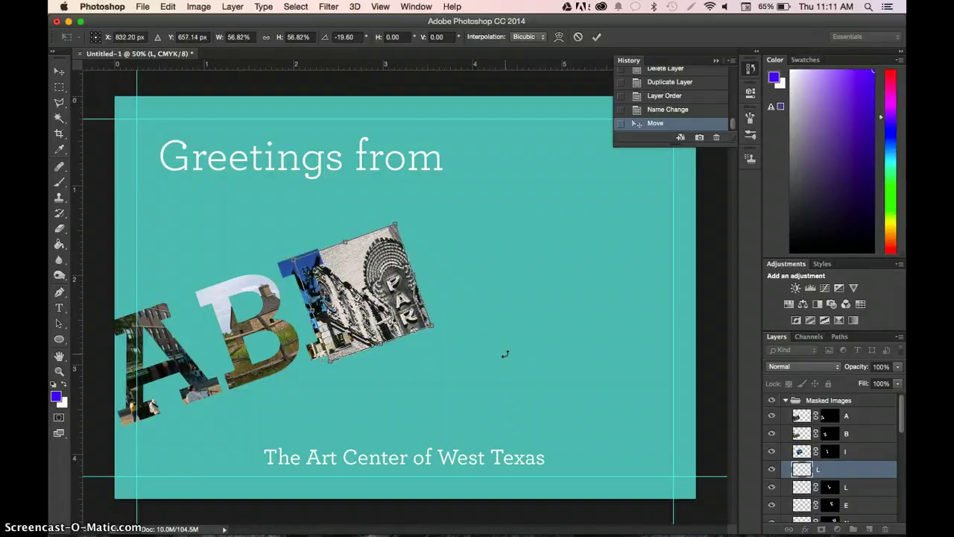
pyautogui.press('Up')
pyautogui.press('Up')
pyautogui.press('Up')
pyautogui.press('Up')
pyautogui.press('Right')
pyautogui.press('Right')
pyautogui.press('Up')
pyautogui.press('Up')
pyautogui.press('Up')
pyautogui.press('Up')
pyautogui.press('Up')
pyautogui.press('Up')
pyautogui.press('Up')
pyautogui.press('Up')
pyautogui.press('Up')
pyautogui.press('Up')
pyautogui.press('Up')
pyautogui.press('Up')
pyautogui.press('Up')
pyautogui.press('Up')
pyautogui.press('Up')
pyautogui.press('Up')
pyautogui.press('Up')
pyautogui.press('Up')
pyautogui.press('Up')
pyautogui.press('Up')
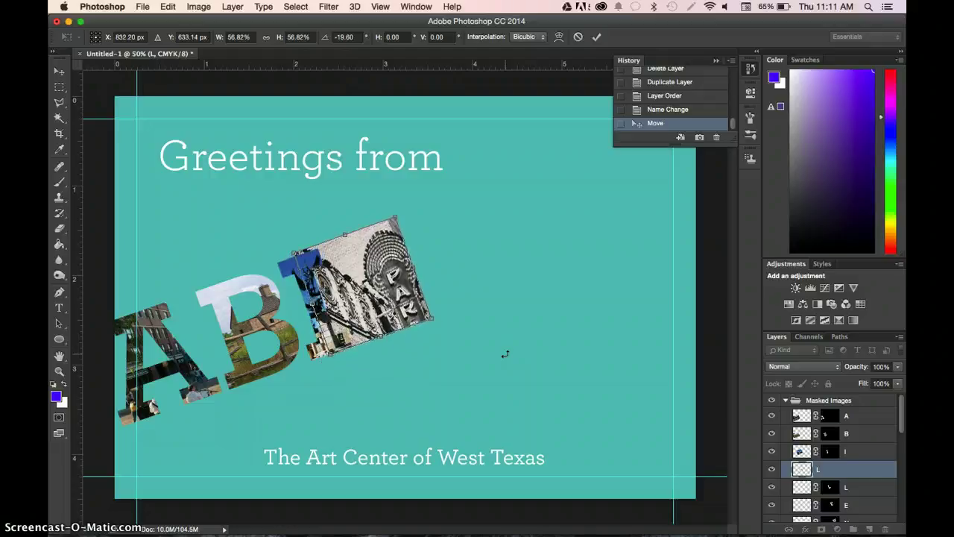
pyautogui.press('Right')
pyautogui.press('Right')
pyautogui.press('Right')
pyautogui.press('Right')
pyautogui.press('Right')
pyautogui.press('Right')
pyautogui.press('Right')
pyautogui.press('Right')
pyautogui.press('Right')
pyautogui.press('Right')
pyautogui.press('Right')
pyautogui.press('Right')
pyautogui.press('Right')
pyautogui.press('Right')
pyautogui.press('Right')
pyautogui.press('Right')
pyautogui.press('Right')
pyautogui.press('Right')
pyautogui.press('Right')
pyautogui.press('Right')
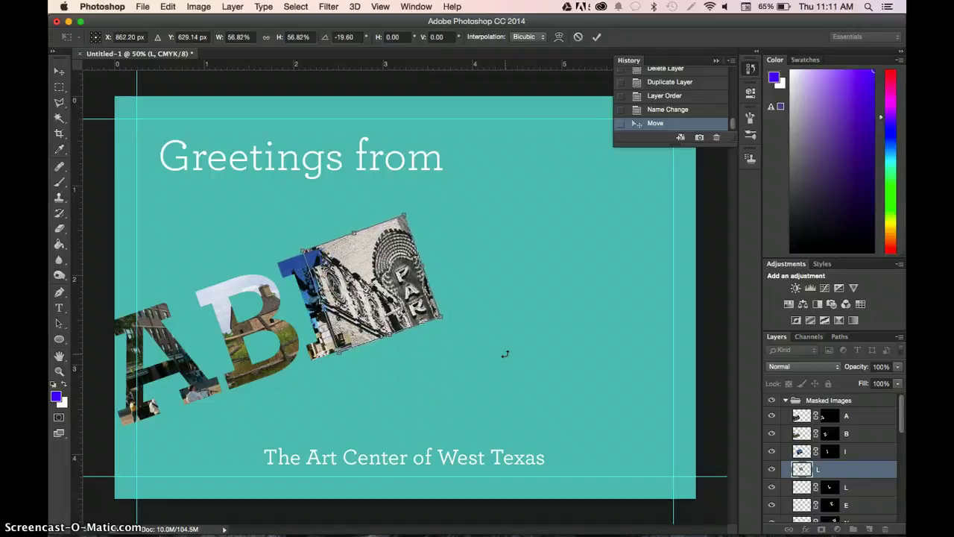
pyautogui.press('Down')
pyautogui.press('Down')
pyautogui.press('Up')
pyautogui.press('Up')
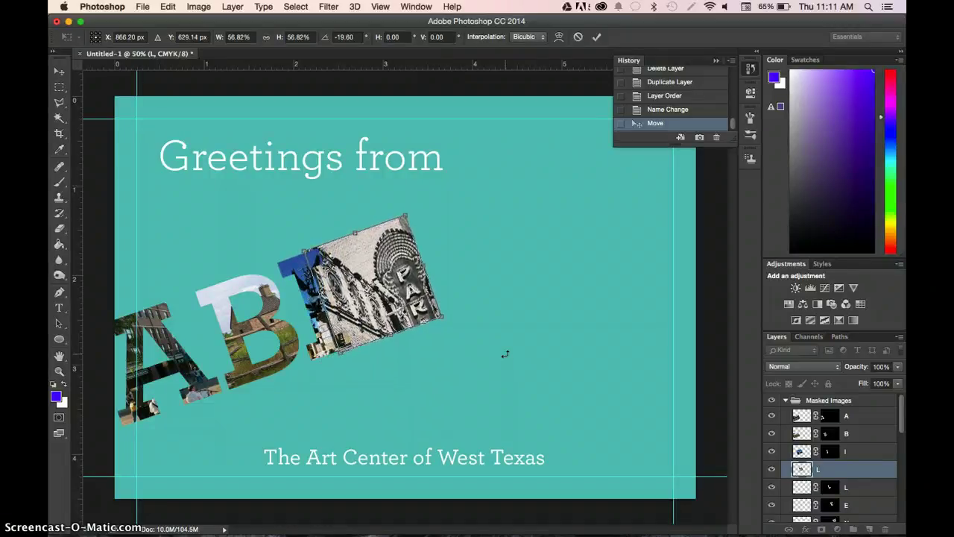
pyautogui.click(833, 489)
pyautogui.click(833, 487)
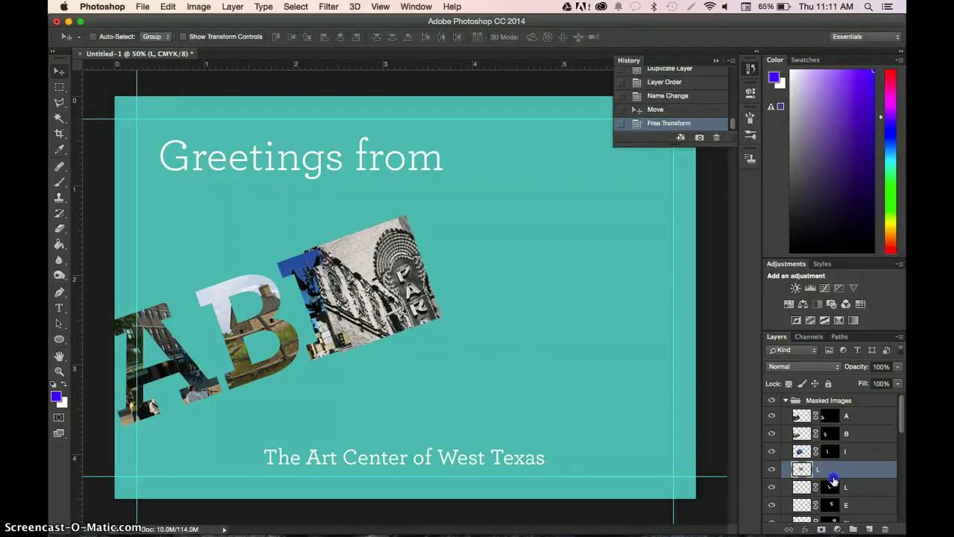
# Step: Transfer the L letter mask onto photo layer L and delete the empty L layer beneath it
pyautogui.moveTo(834, 481); pyautogui.dragTo(829, 469)
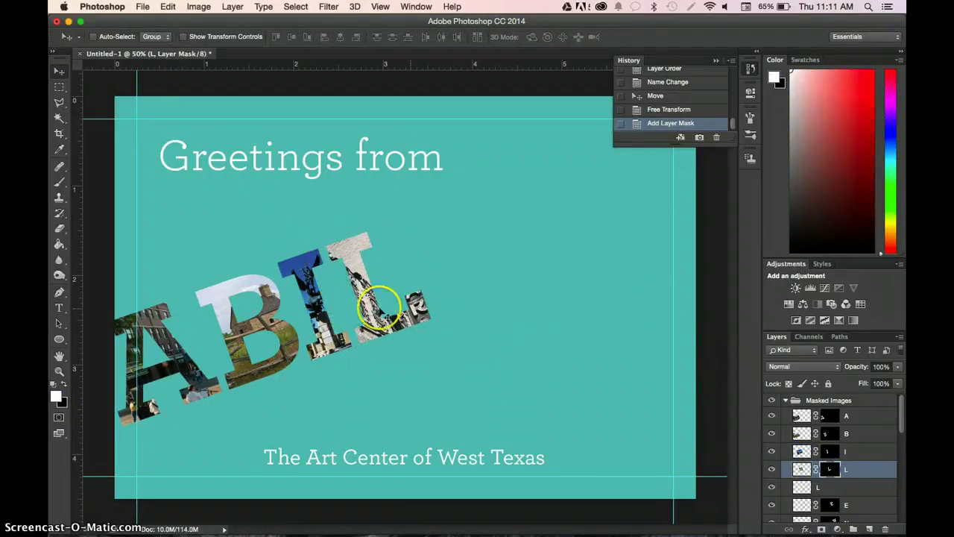
pyautogui.moveTo(381, 307)
pyautogui.mouseDown()
pyautogui.moveTo(387, 339)
pyautogui.moveTo(437, 335)
pyautogui.moveTo(366, 311)
pyautogui.moveTo(379, 319)
pyautogui.mouseUp()
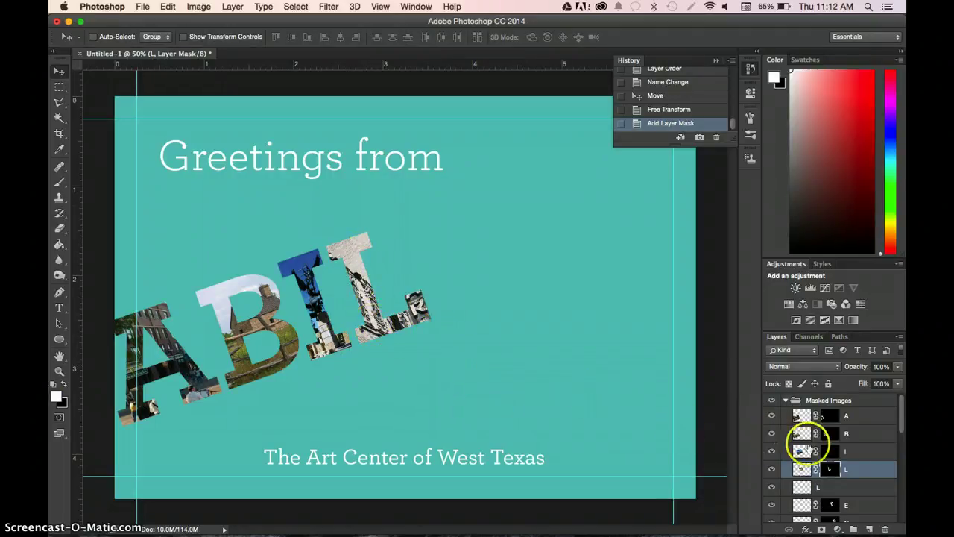
pyautogui.click(834, 488)
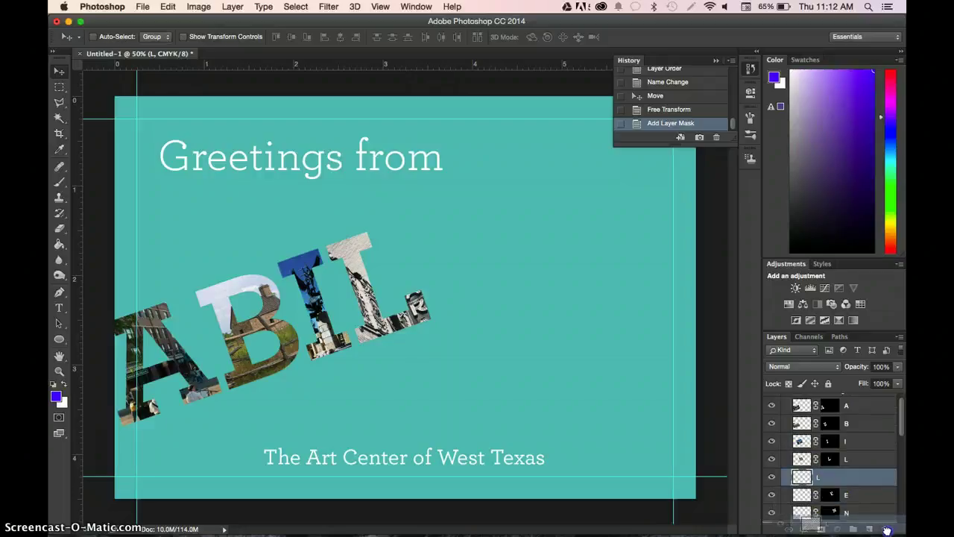
pyautogui.press('Delete')
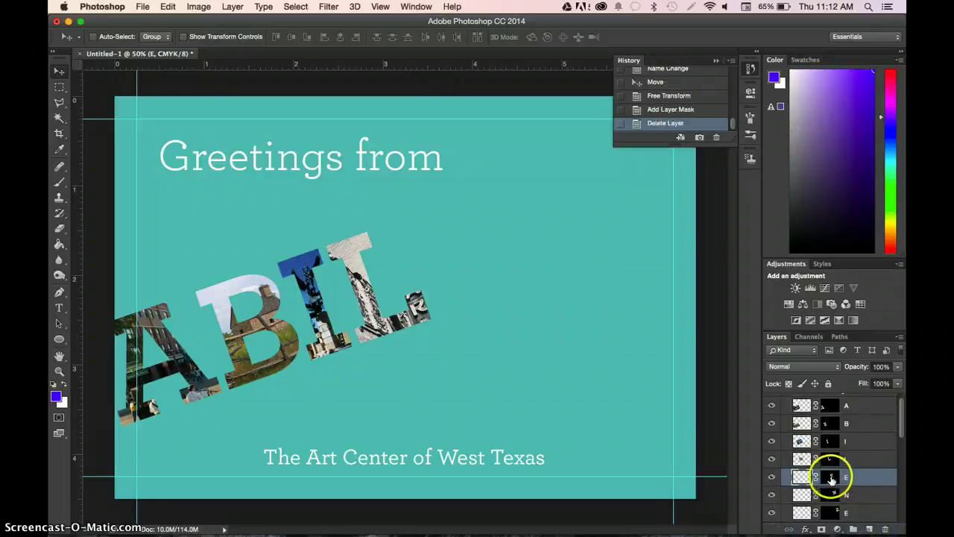
# Step: Preview the photos on Layer 8, Layer 7 and Layer 6 in the Images group one at a time
pyautogui.scroll(-3, 832, 479)
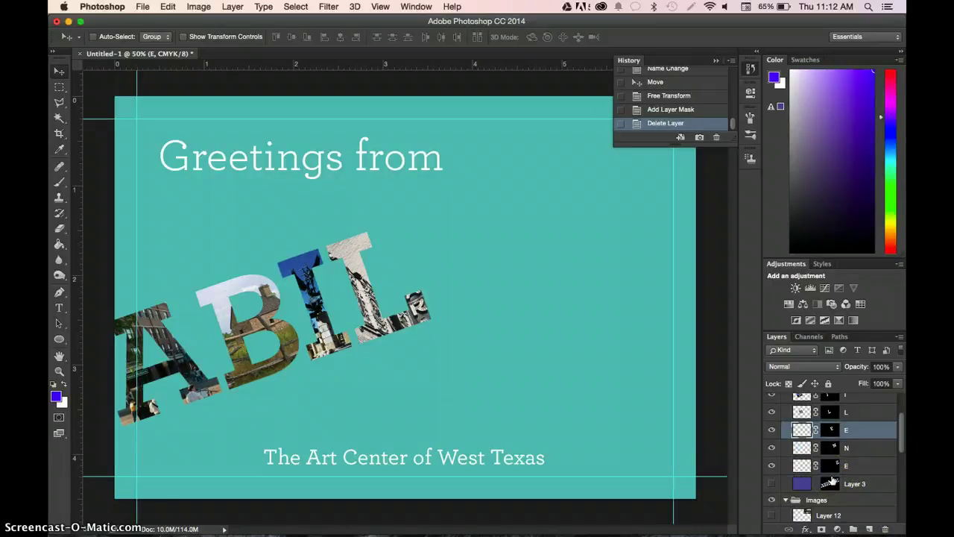
pyautogui.scroll(-4, 833, 481)
pyautogui.scroll(-2, 833, 479)
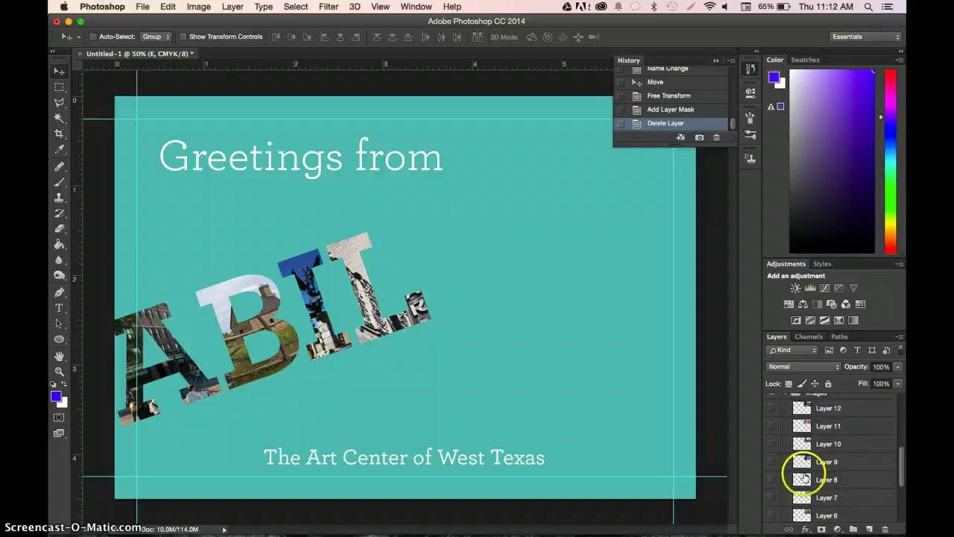
pyautogui.click(802, 478)
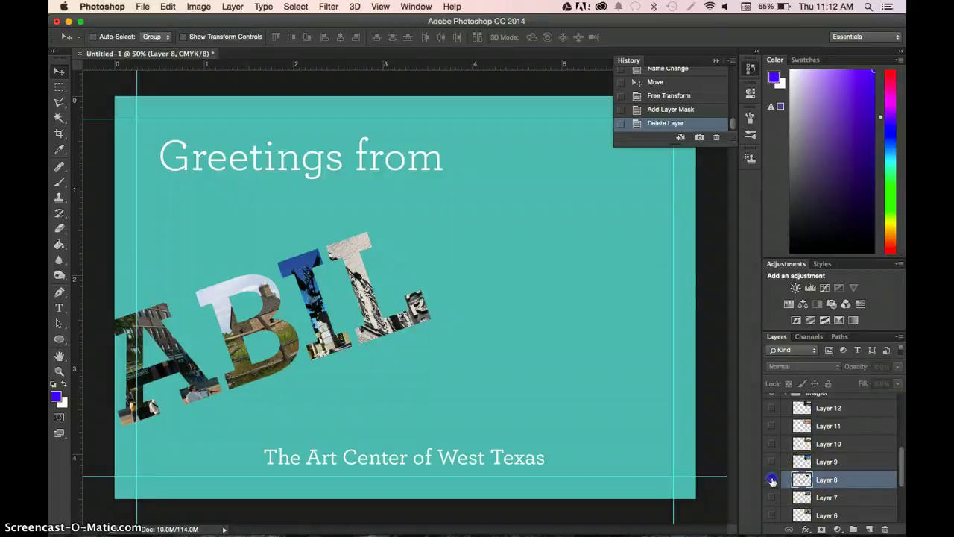
pyautogui.click(772, 481)
pyautogui.click(772, 481)
pyautogui.click(772, 500)
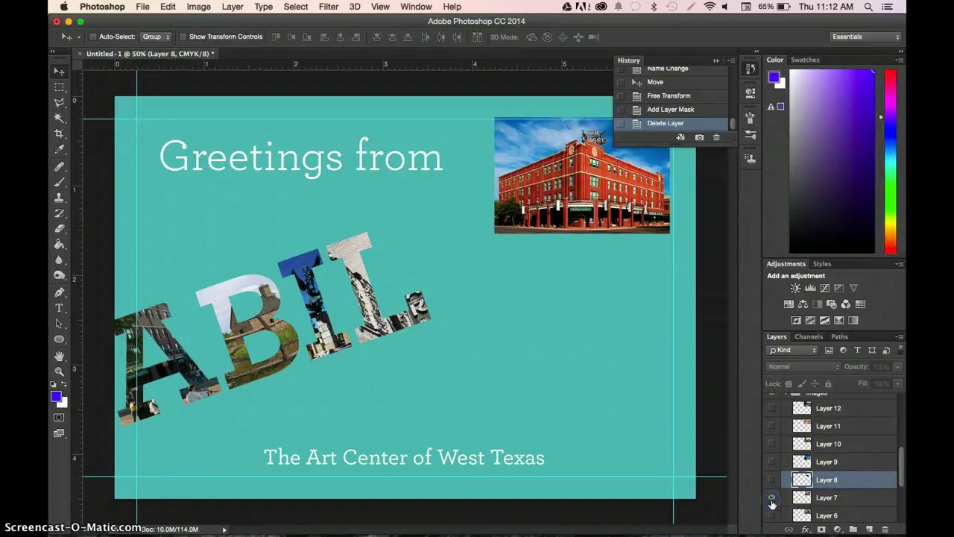
pyautogui.click(772, 500)
pyautogui.click(772, 499)
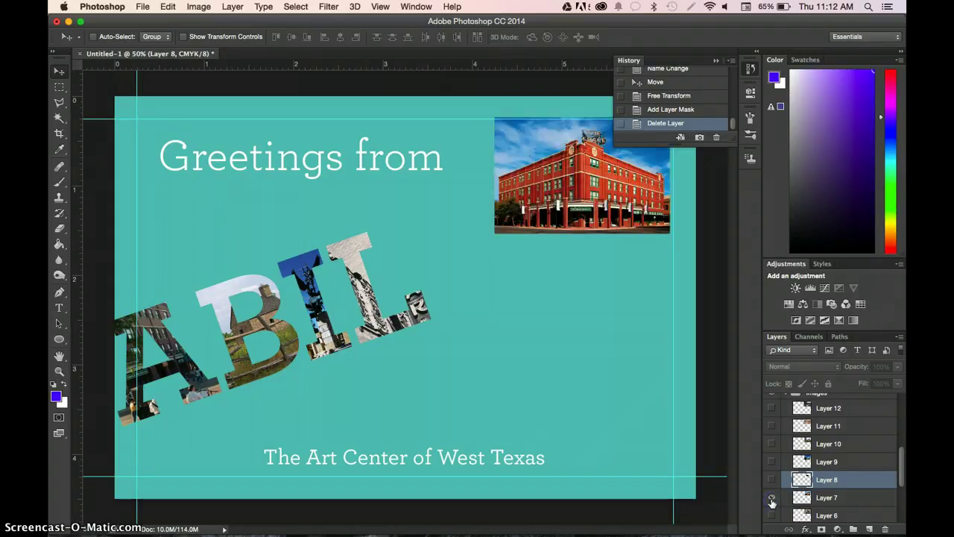
pyautogui.click(772, 500)
pyautogui.click(772, 514)
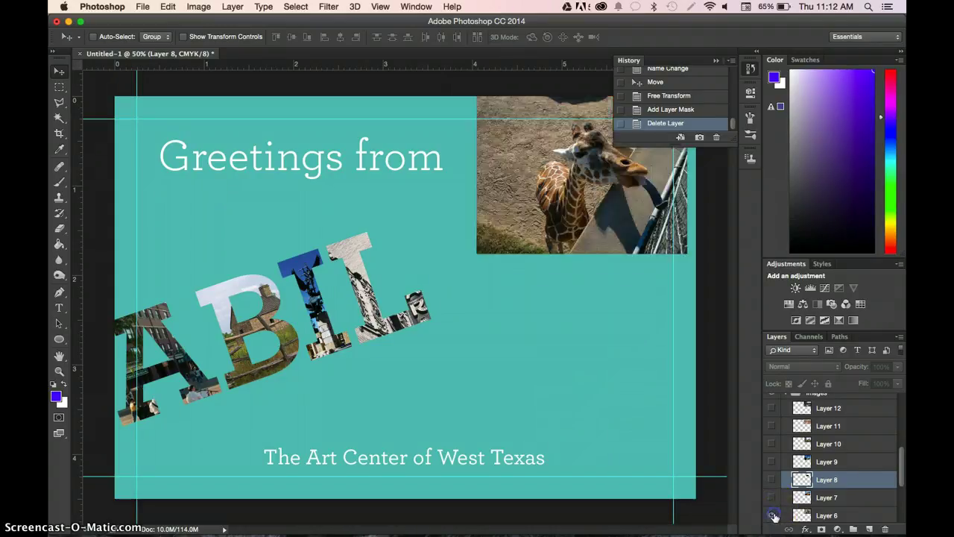
pyautogui.click(773, 515)
# Step: Duplicate the giraffe photo on Layer 6, place the copy directly above the first masked E layer and rename it E
pyautogui.click(801, 513)
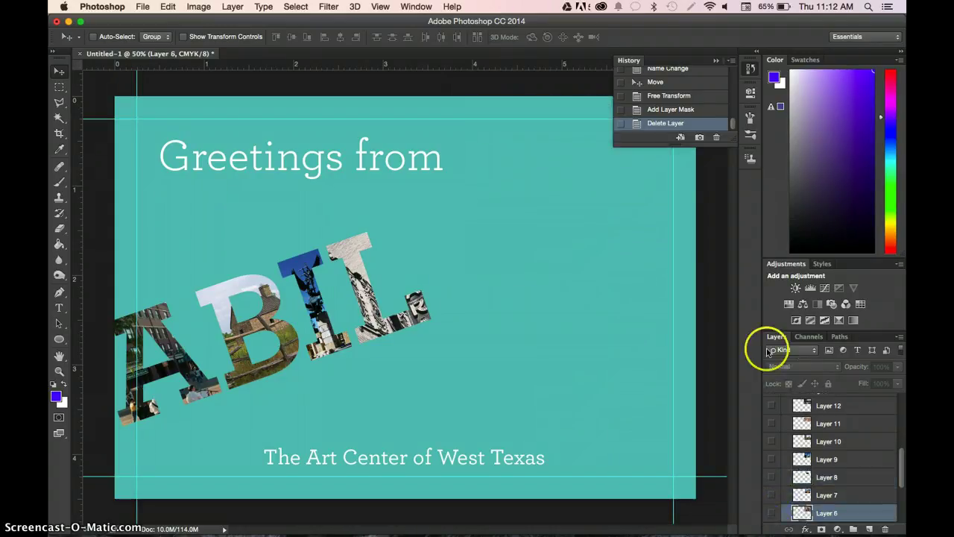
pyautogui.moveTo(879, 533); pyautogui.dragTo(870, 530)
pyautogui.moveTo(857, 494); pyautogui.dragTo(839, 434)
pyautogui.click(825, 443)
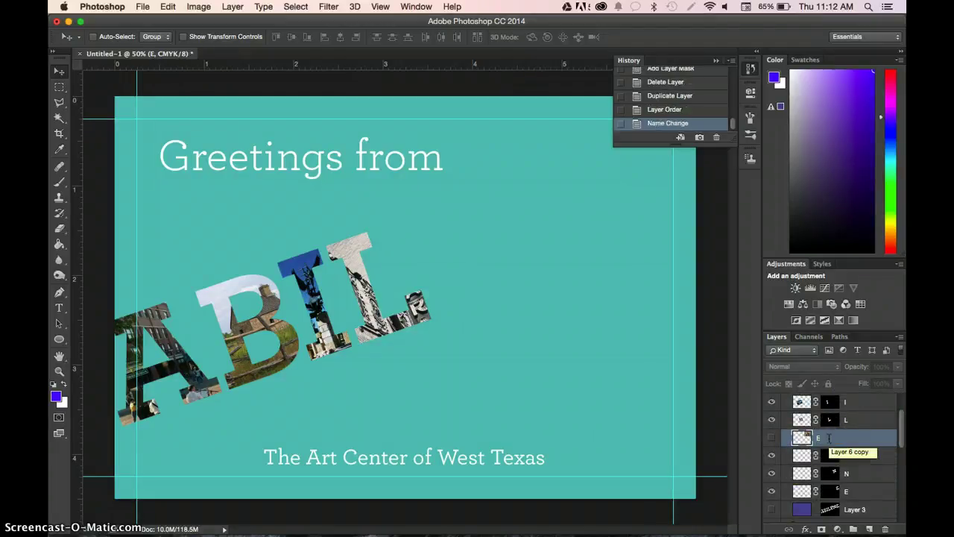
pyautogui.click(862, 454)
pyautogui.click(805, 438)
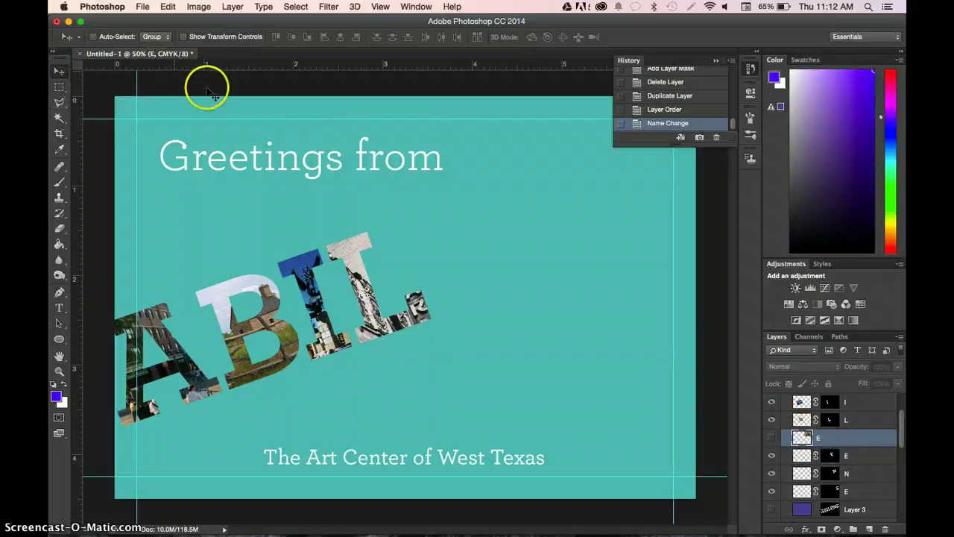
# Step: Show photo layer E and move its giraffe photo over the L and the empty space beside it
pyautogui.click(771, 437)
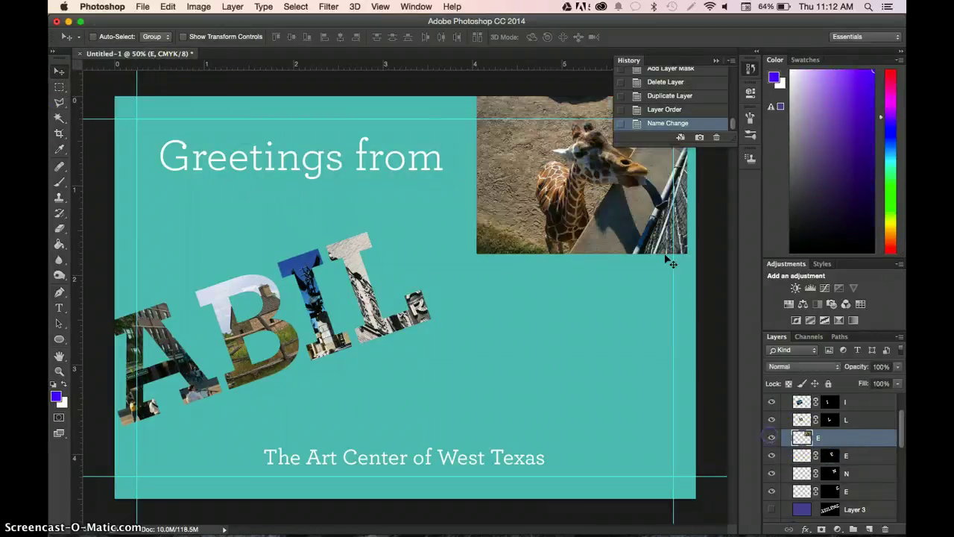
pyautogui.moveTo(589, 171); pyautogui.dragTo(460, 240)
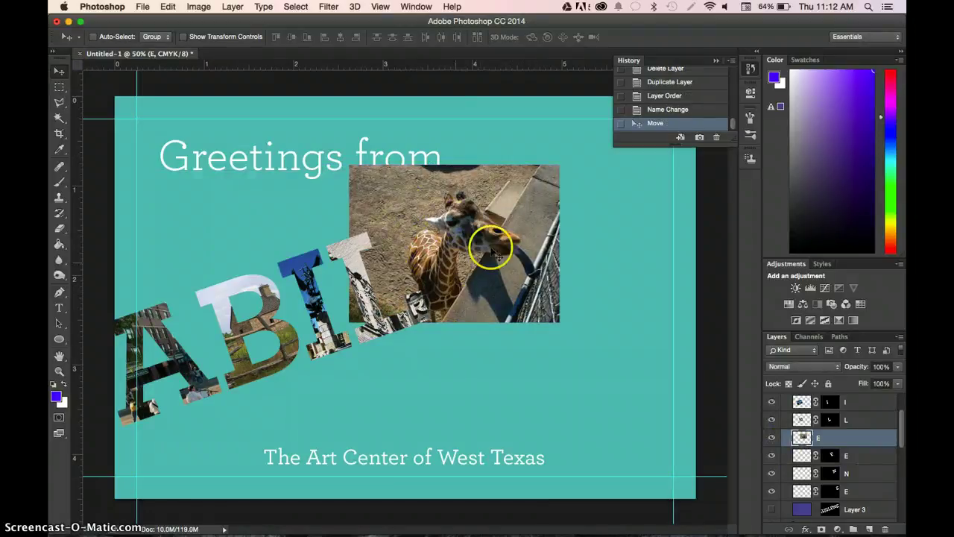
pyautogui.moveTo(468, 236); pyautogui.dragTo(443, 246)
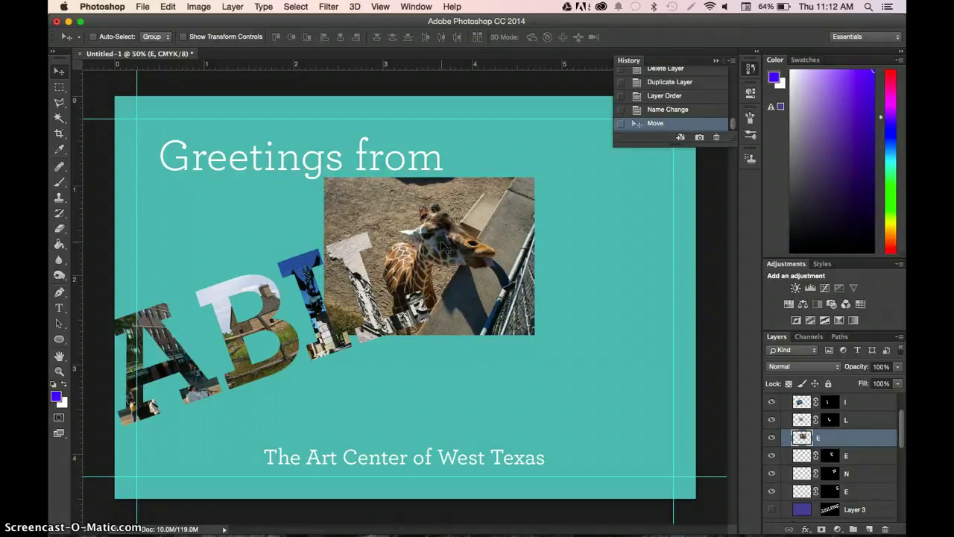
pyautogui.press('Right')
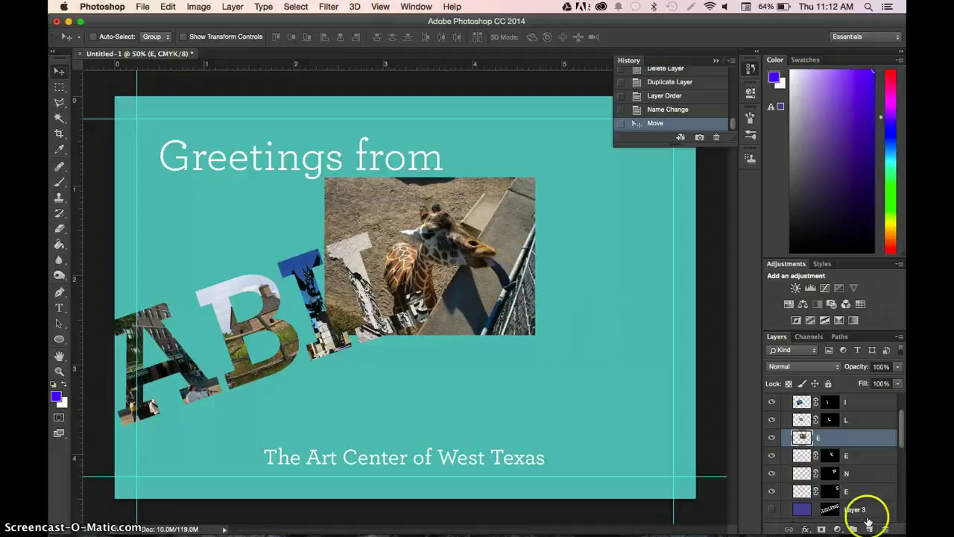
# Step: Try the E letter mask on photo layer E and undo the mask transfer
pyautogui.moveTo(826, 440); pyautogui.dragTo(826, 438)
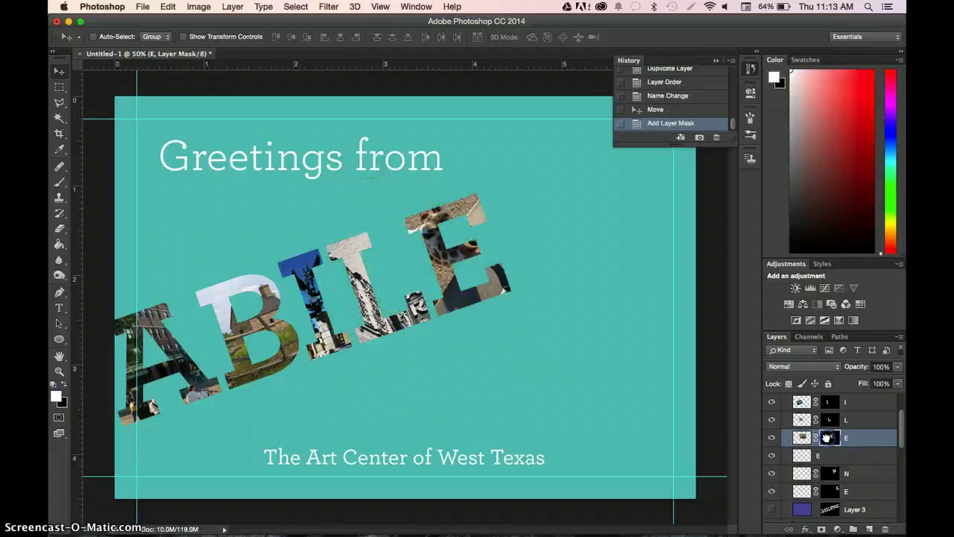
pyautogui.moveTo(531, 284); pyautogui.dragTo(531, 284)
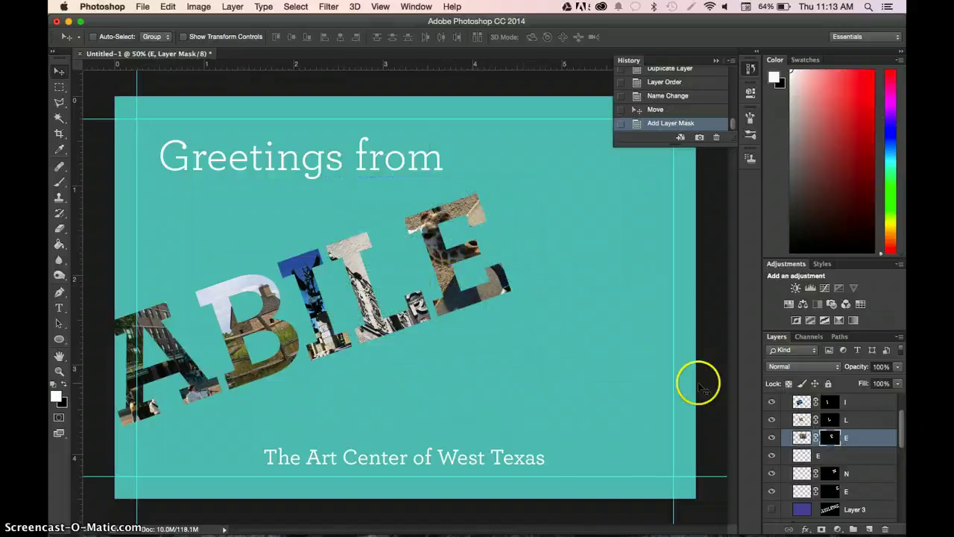
pyautogui.press('super+z')
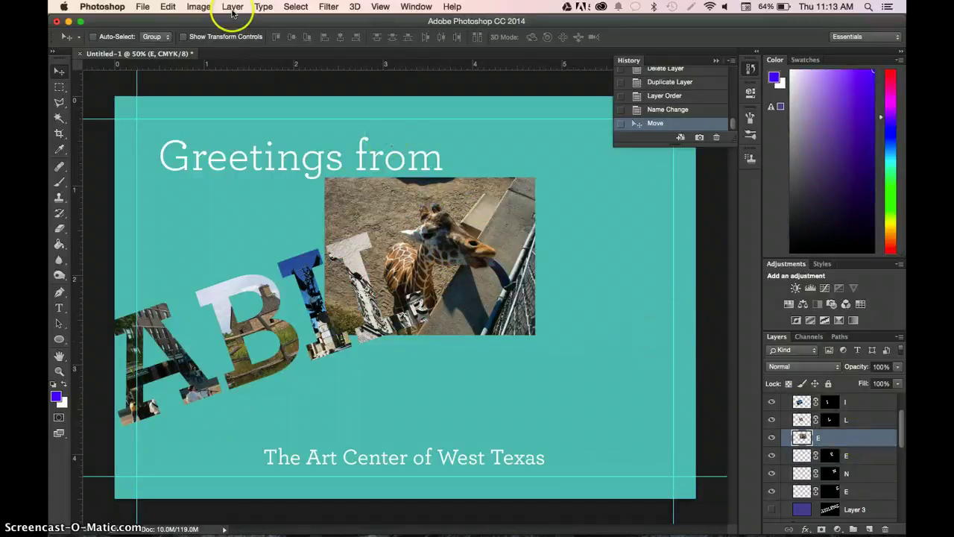
# Step: Free-transform the giraffe photo on layer E and rotate it about 42° counterclockwise
pyautogui.click(196, 7)
pyautogui.moveTo(168, 6)
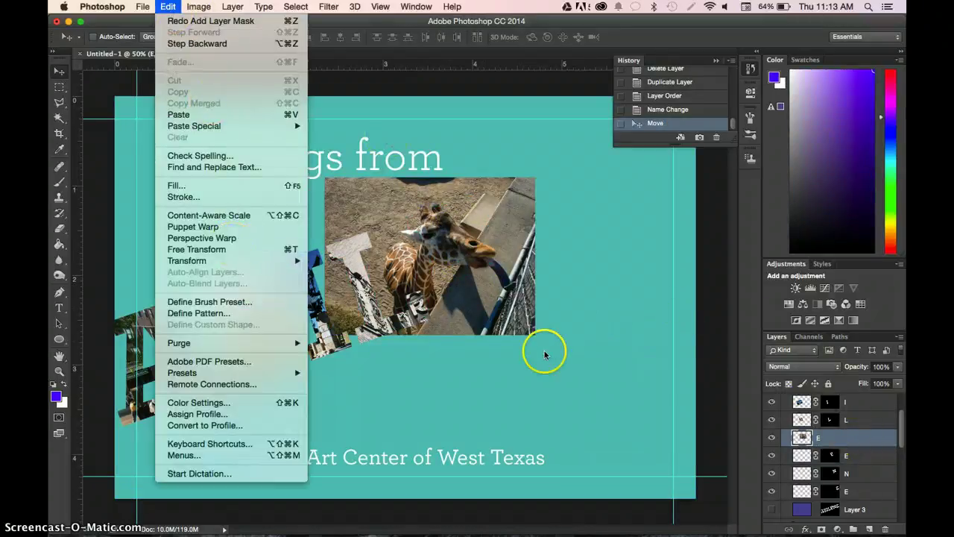
pyautogui.click(197, 249)
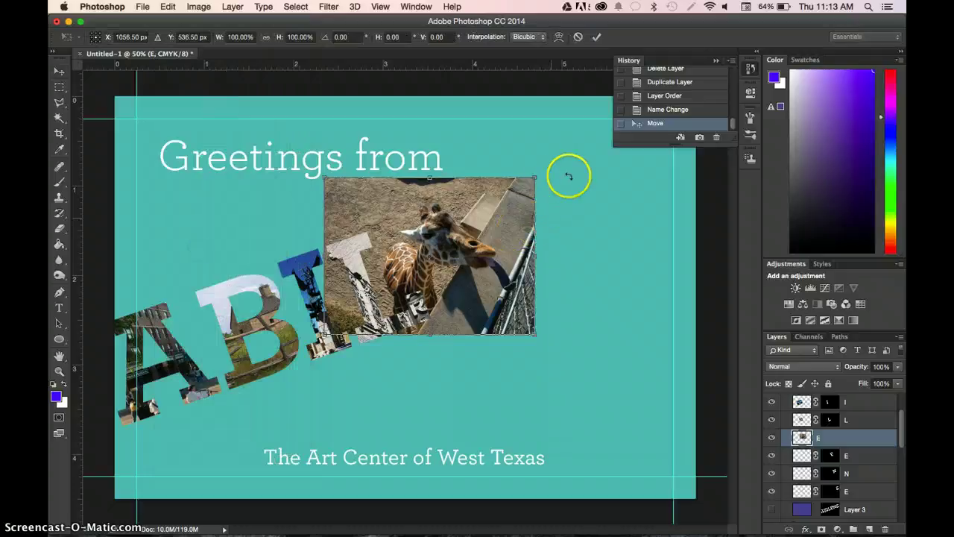
pyautogui.moveTo(547, 175); pyautogui.dragTo(487, 134)
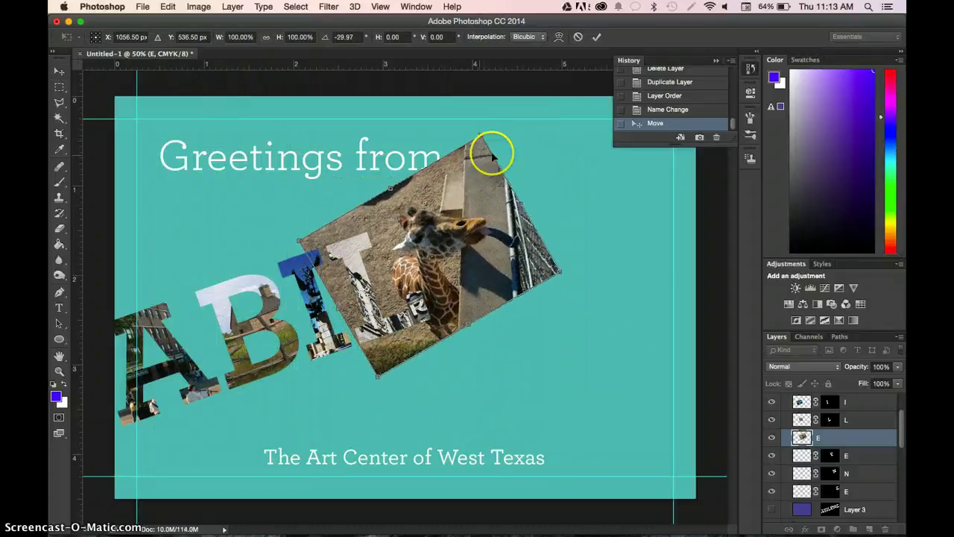
pyautogui.moveTo(483, 129); pyautogui.dragTo(459, 121)
# Step: Nudge the rotated giraffe photo left and down to about X 1034.50 px, Y 558.50 px and apply the transform
pyautogui.click(545, 265)
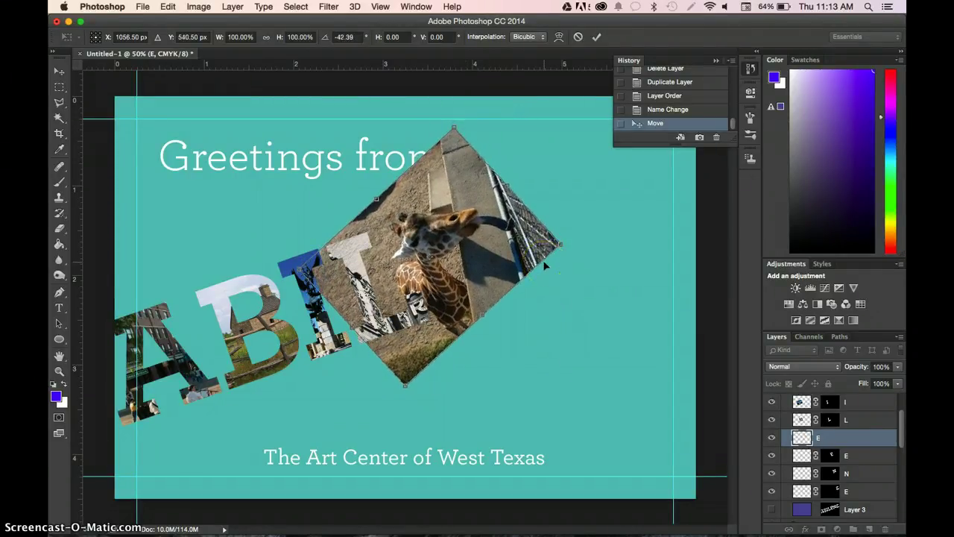
pyautogui.press('Left')
pyautogui.press('Left')
pyautogui.press('Left')
pyautogui.press('Left')
pyautogui.press('Left')
pyautogui.press('Left')
pyautogui.press('Left')
pyautogui.press('Left')
pyautogui.press('Left')
pyautogui.press('Left')
pyautogui.press('Left')
pyautogui.press('Left')
pyautogui.press('Left')
pyautogui.press('Left')
pyautogui.press('Left')
pyautogui.press('Left')
pyautogui.press('Left')
pyautogui.press('Left')
pyautogui.press('Left')
pyautogui.press('Left')
pyautogui.press('Down')
pyautogui.press('Down')
pyautogui.press('Down')
pyautogui.press('Down')
pyautogui.press('Down')
pyautogui.press('Down')
pyautogui.press('Down')
pyautogui.press('Down')
pyautogui.press('Down')
pyautogui.press('Down')
pyautogui.press('Down')
pyautogui.press('Down')
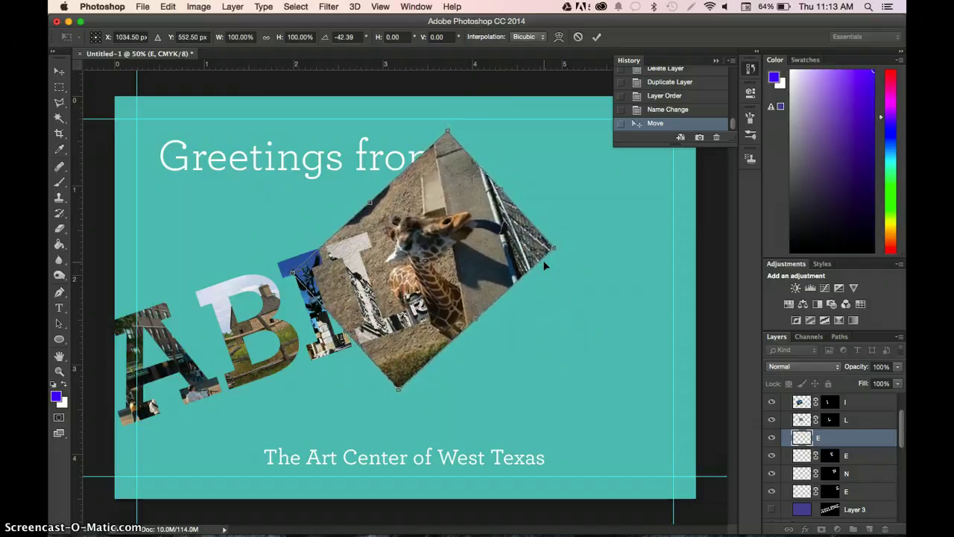
pyautogui.press('Down')
pyautogui.press('Down')
pyautogui.press('Down')
pyautogui.press('Down')
pyautogui.press('Down')
pyautogui.press('Down')
pyautogui.click(540, 182)
pyautogui.click(199, 7)
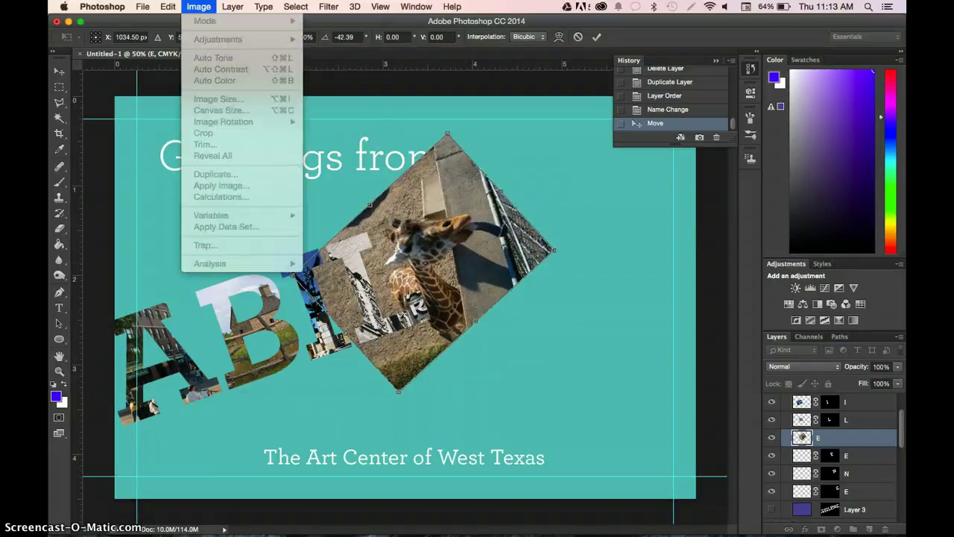
pyautogui.click(678, 249)
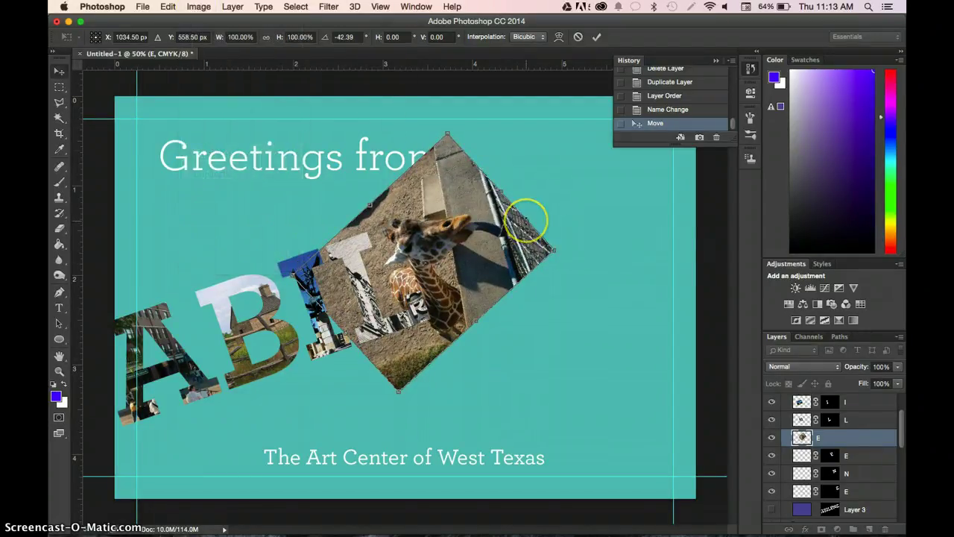
pyautogui.press('Return')
# Step: Try the E letter mask on the rotated giraffe photo and undo the mask transfer
pyautogui.click(779, 341)
pyautogui.moveTo(835, 455); pyautogui.dragTo(832, 438)
pyautogui.press('super+z')
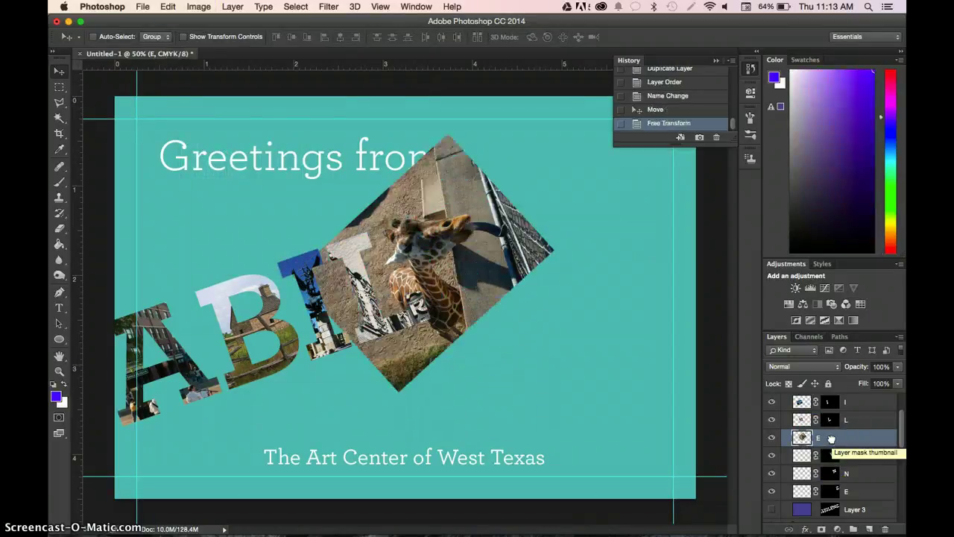
# Step: Scale the giraffe photo to about 80% and reposition it over the E's place, then test the E mask and undo it
pyautogui.click(167, 7)
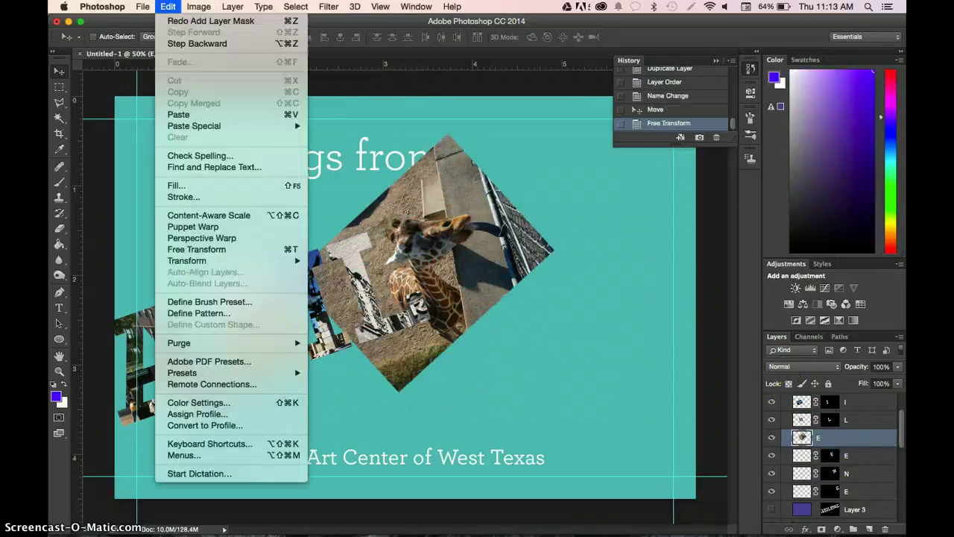
pyautogui.click(247, 253)
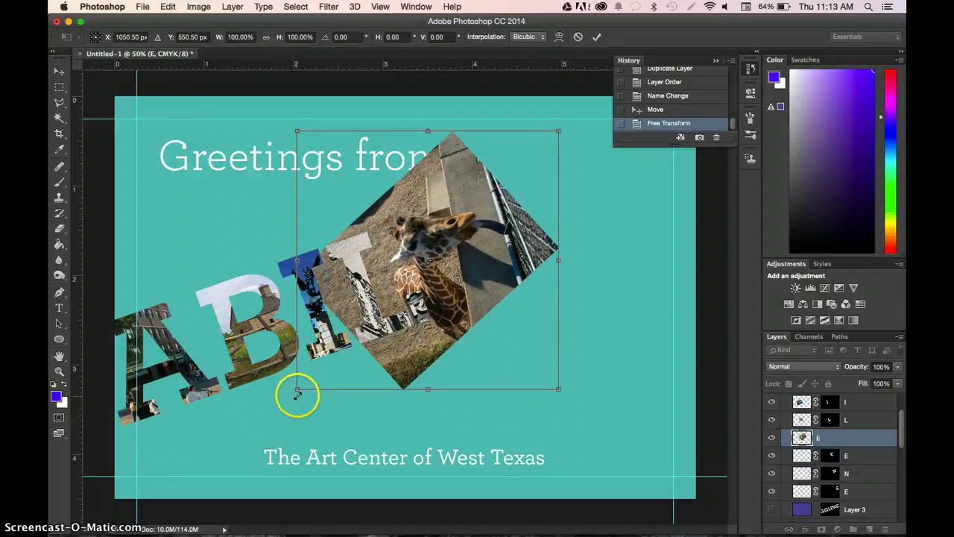
pyautogui.moveTo(310, 372); pyautogui.dragTo(356, 339)
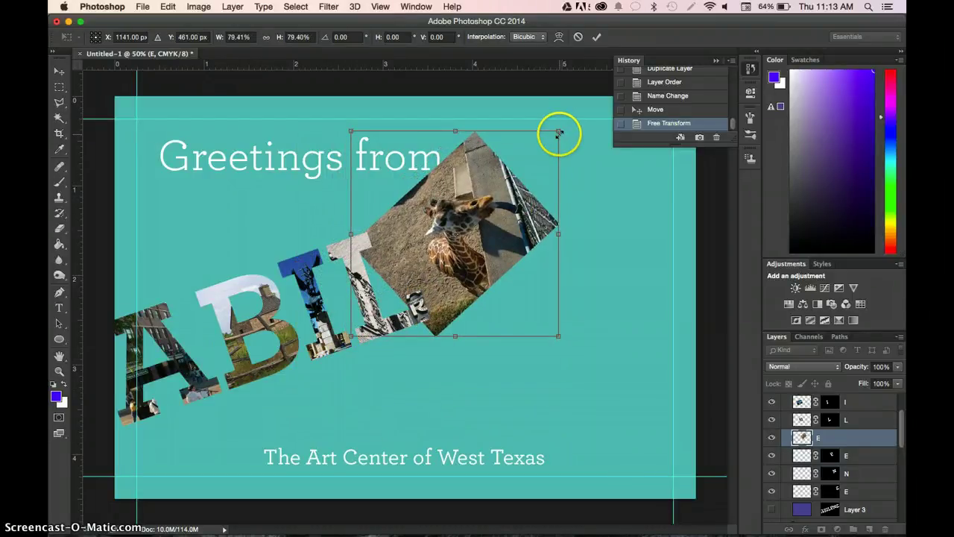
pyautogui.moveTo(558, 132); pyautogui.dragTo(544, 147)
pyautogui.moveTo(486, 221); pyautogui.dragTo(474, 224)
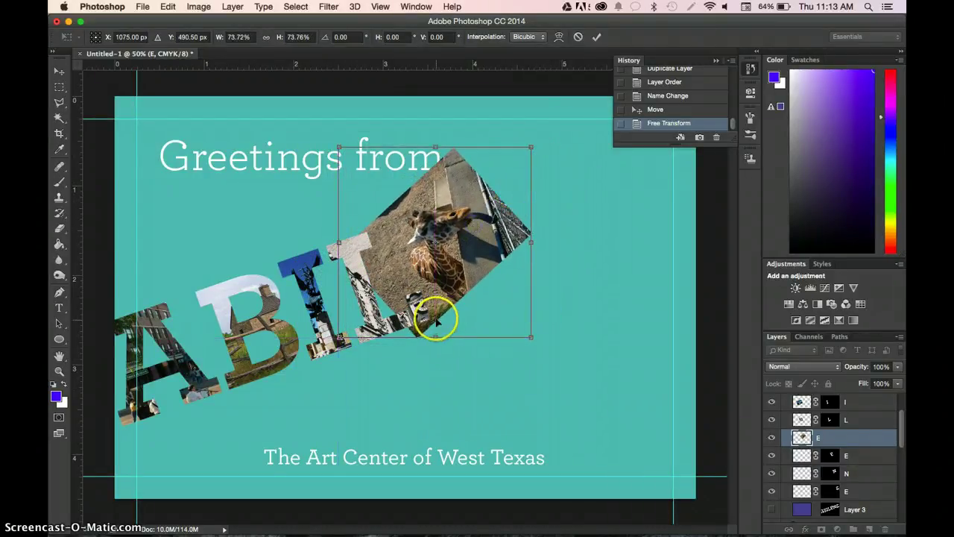
pyautogui.moveTo(530, 338); pyautogui.dragTo(555, 348)
pyautogui.moveTo(456, 258); pyautogui.dragTo(455, 264)
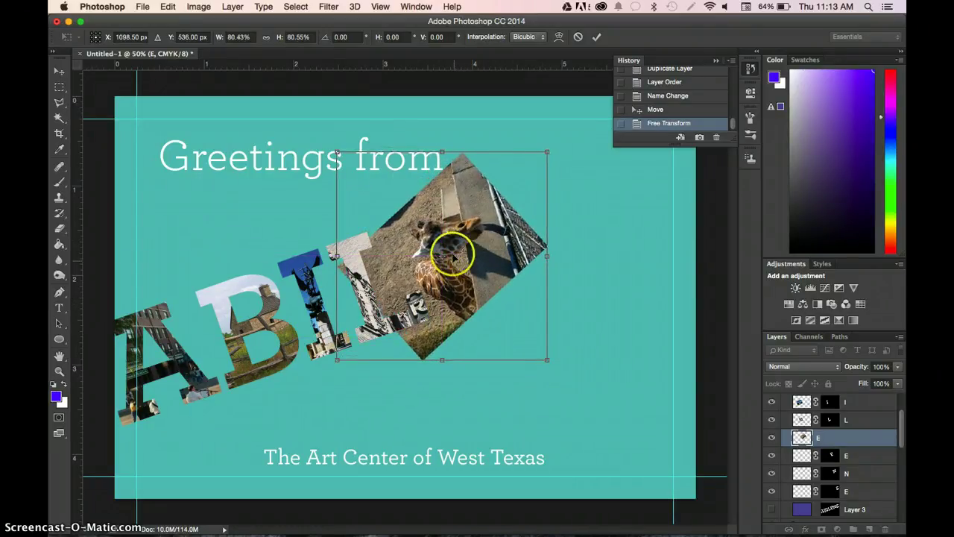
pyautogui.press('Return')
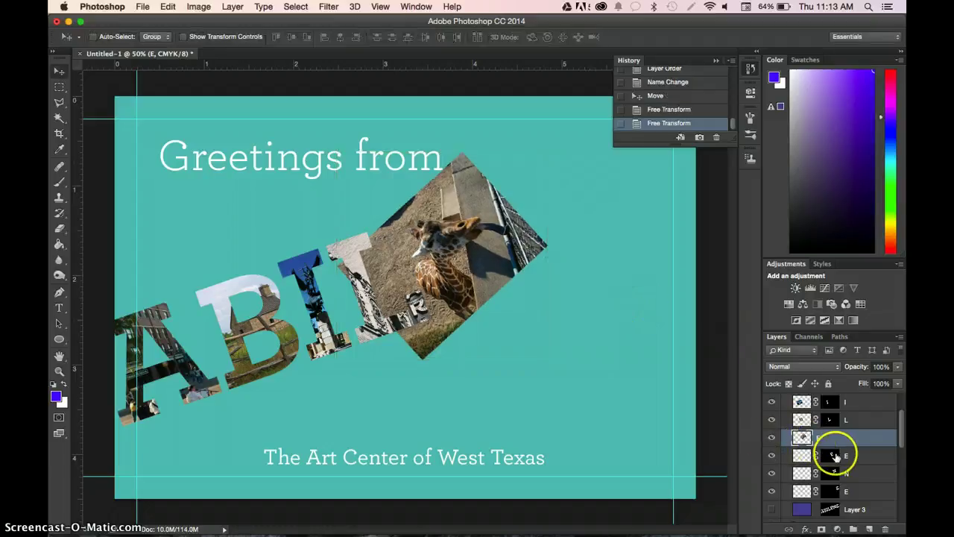
pyautogui.moveTo(837, 445); pyautogui.dragTo(835, 437)
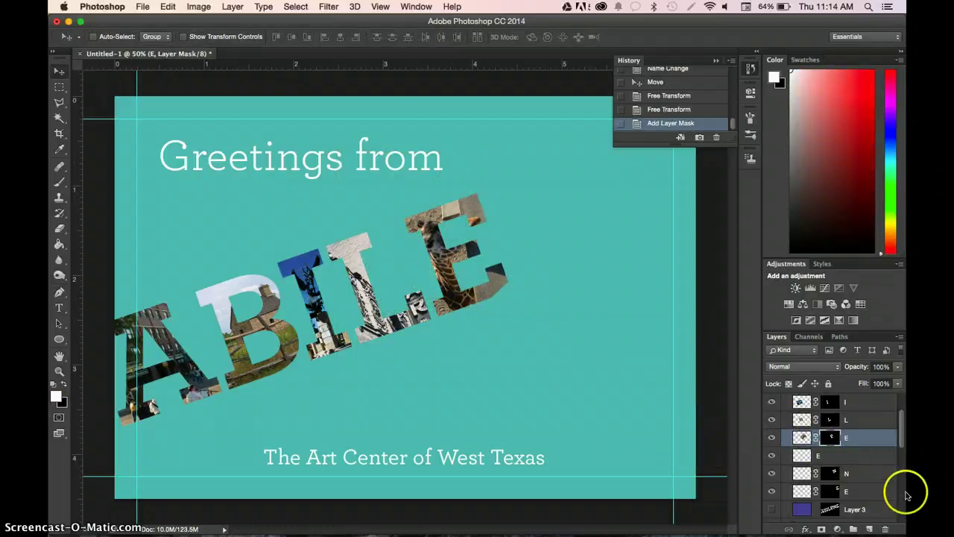
pyautogui.press('super+z')
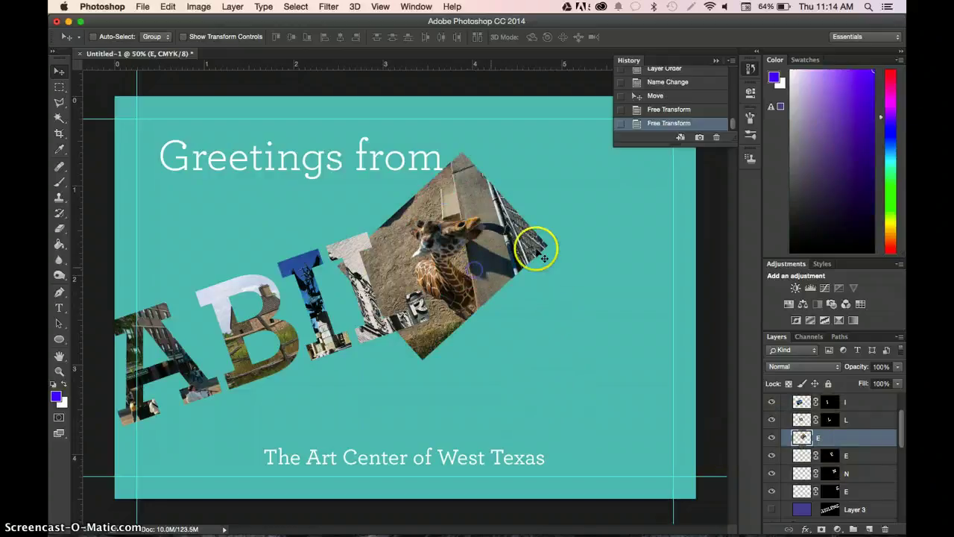
# Step: Free-transform the giraffe photo again, rotating it about 18° clockwise and scaling it to about 96%
pyautogui.click(168, 7)
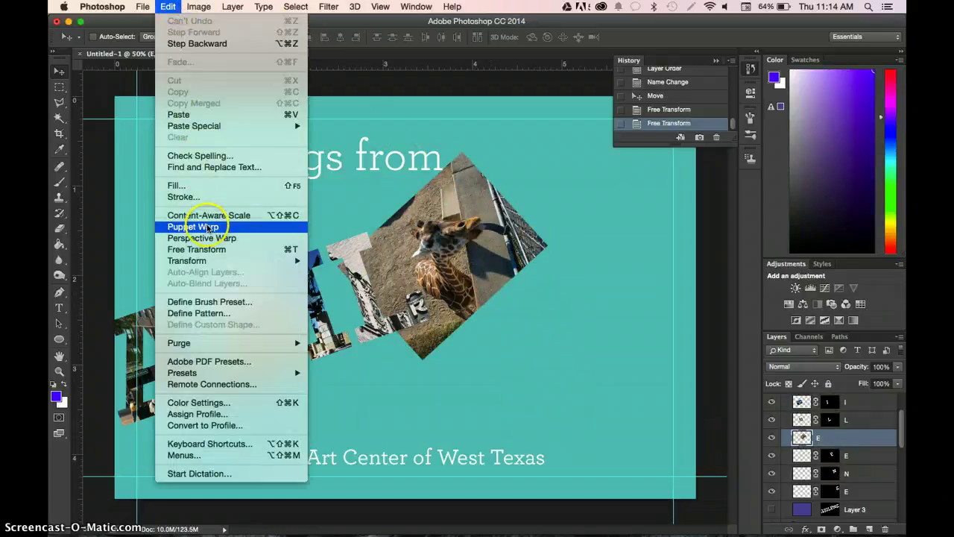
pyautogui.click(201, 249)
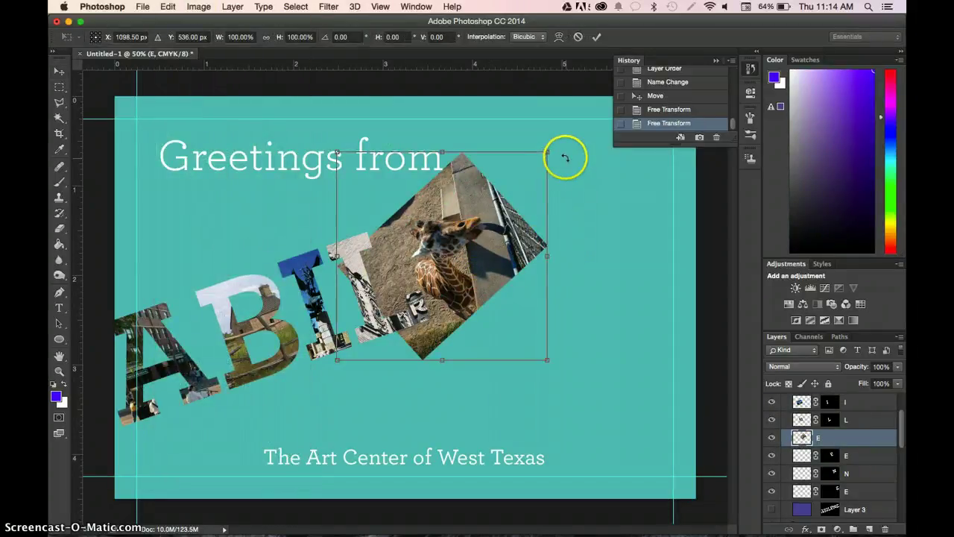
pyautogui.moveTo(565, 157); pyautogui.dragTo(568, 170)
pyautogui.moveTo(576, 186)
pyautogui.mouseDown()
pyautogui.moveTo(575, 196)
pyautogui.moveTo(574, 181)
pyautogui.moveTo(556, 186)
pyautogui.moveTo(571, 192)
pyautogui.mouseUp()
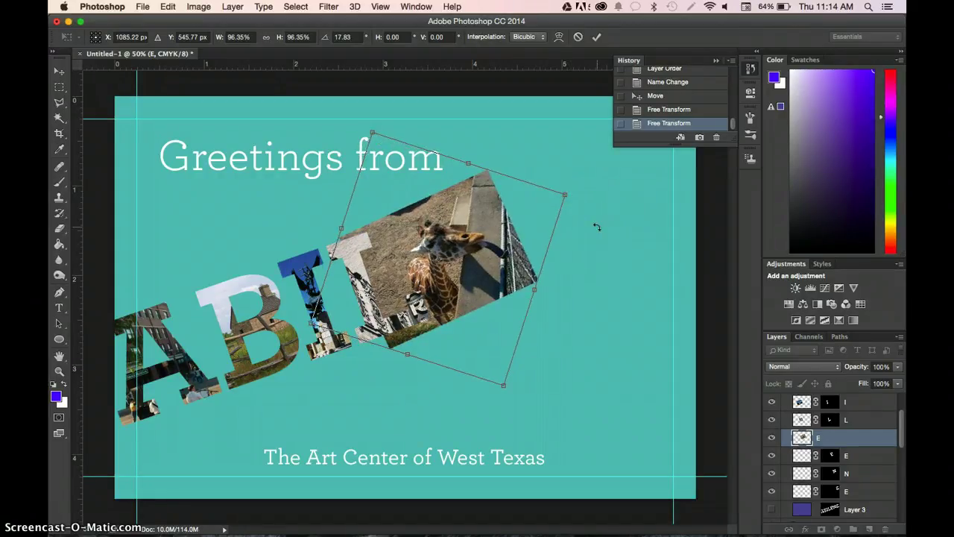
# Step: Nudge the giraffe photo right and up to about X 1099 px, Y 540 px, apply the transform, and test and undo the E mask
pyautogui.press('Right')
pyautogui.press('Right')
pyautogui.press('Right')
pyautogui.press('Right')
pyautogui.press('Right')
pyautogui.press('Right')
pyautogui.press('Right')
pyautogui.press('Right')
pyautogui.press('Right')
pyautogui.press('Right')
pyautogui.press('Right')
pyautogui.press('Right')
pyautogui.press('Up')
pyautogui.press('Up')
pyautogui.press('Up')
pyautogui.press('Up')
pyautogui.press('Up')
pyautogui.press('Up')
pyautogui.press('Right')
pyautogui.press('Right')
pyautogui.press('Right')
pyautogui.press('Right')
pyautogui.press('Right')
pyautogui.press('Right')
pyautogui.press('Right')
pyautogui.press('Right')
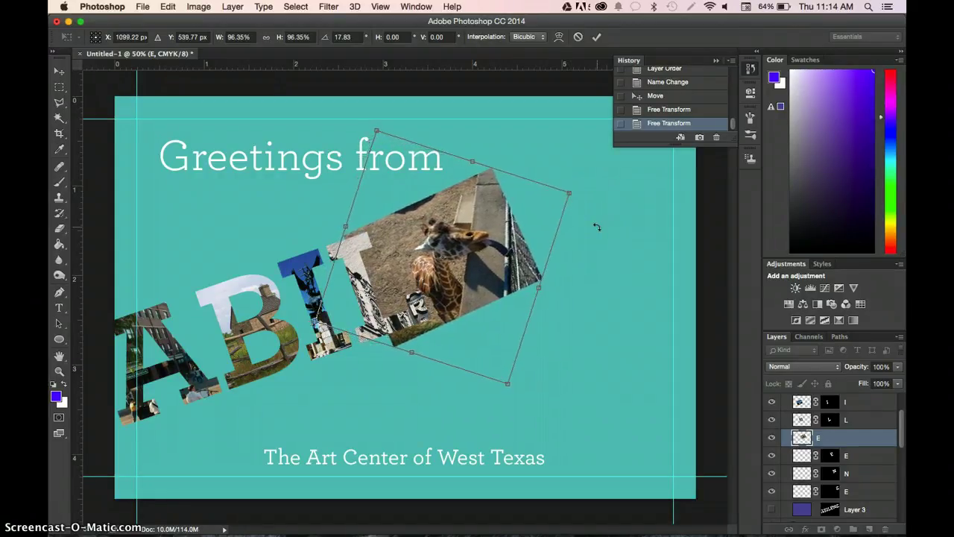
pyautogui.press('Return')
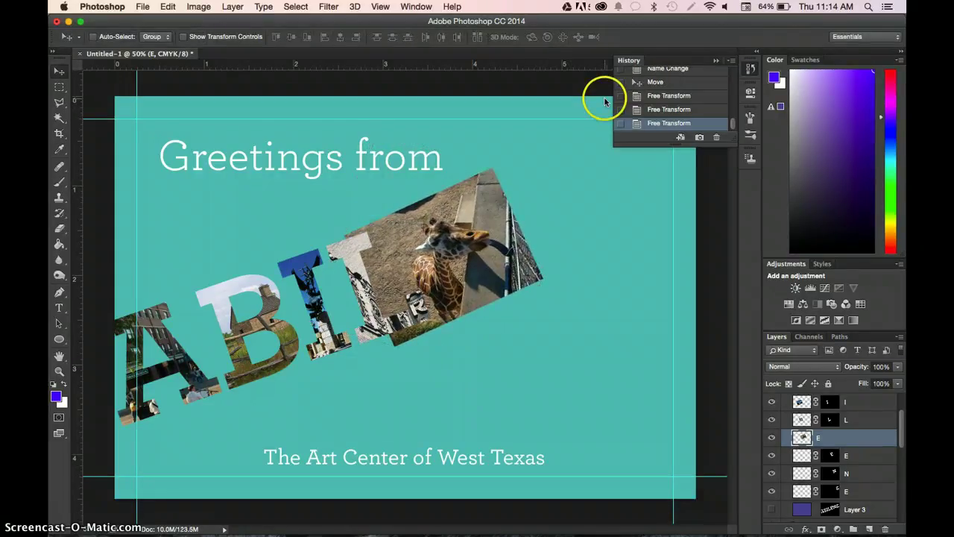
pyautogui.moveTo(836, 461); pyautogui.dragTo(834, 439)
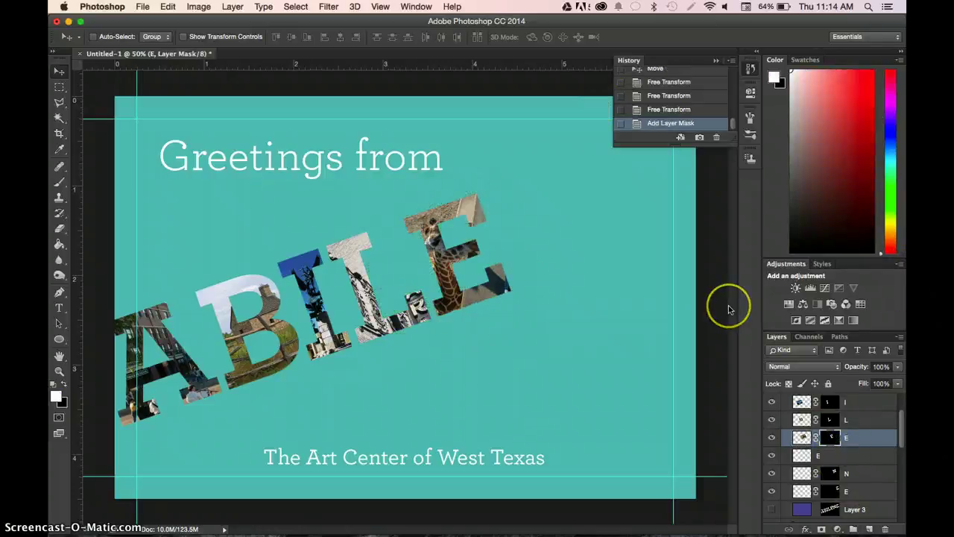
pyautogui.press('super+z')
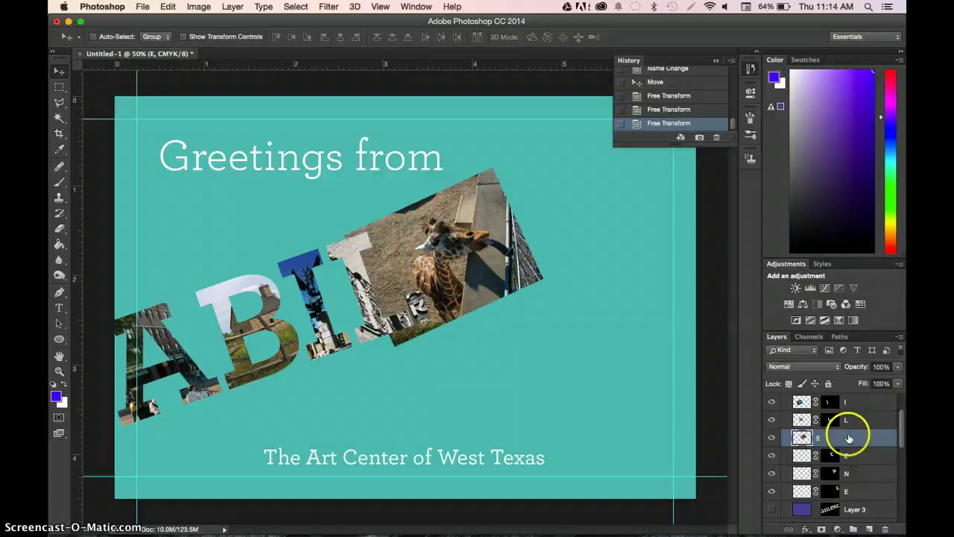
# Step: Nudge the giraffe photo slightly to the right and move the E letter mask onto its layer
pyautogui.press('Left')
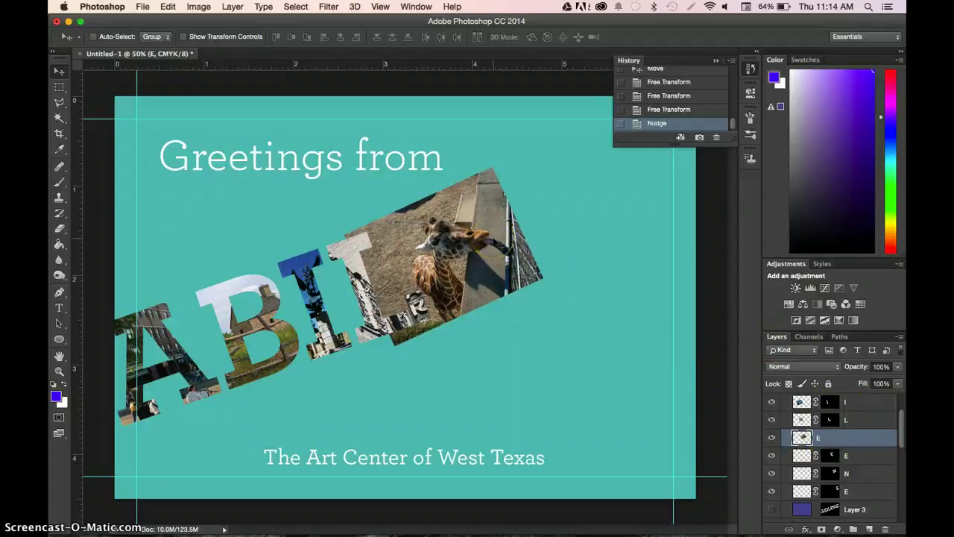
pyautogui.moveTo(491, 244); pyautogui.dragTo(500, 246)
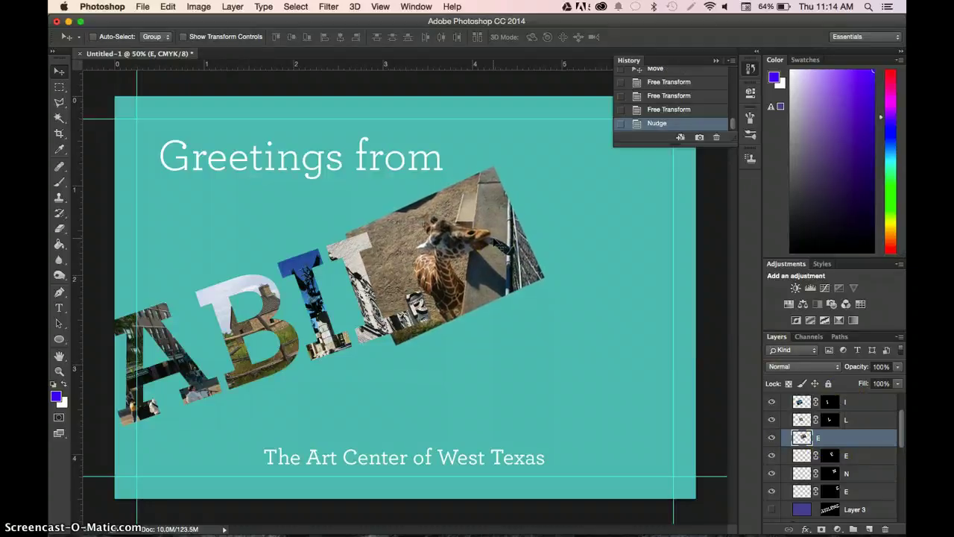
pyautogui.moveTo(848, 451); pyautogui.dragTo(832, 438)
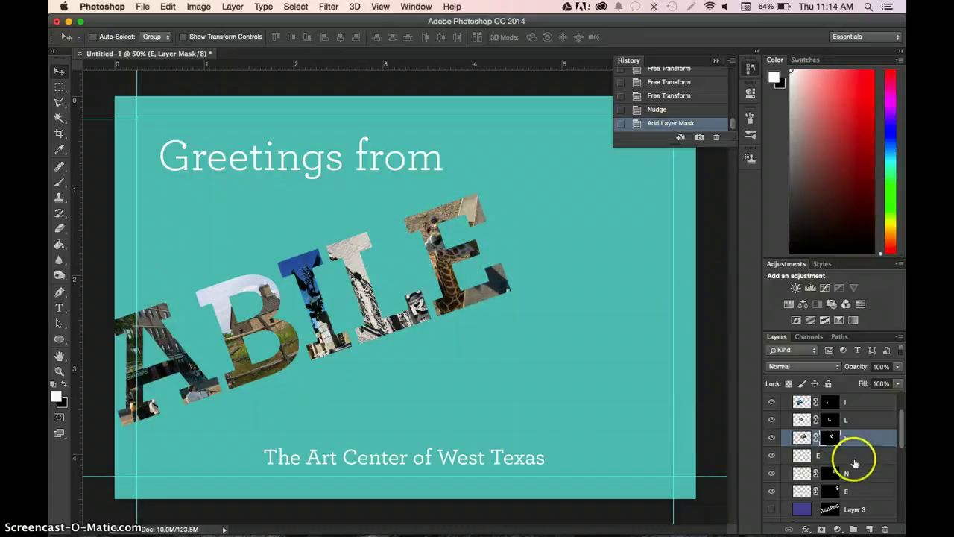
# Step: Delete the empty, unmasked E layer directly below the masked giraffe layer
pyautogui.moveTo(829, 459); pyautogui.dragTo(884, 528)
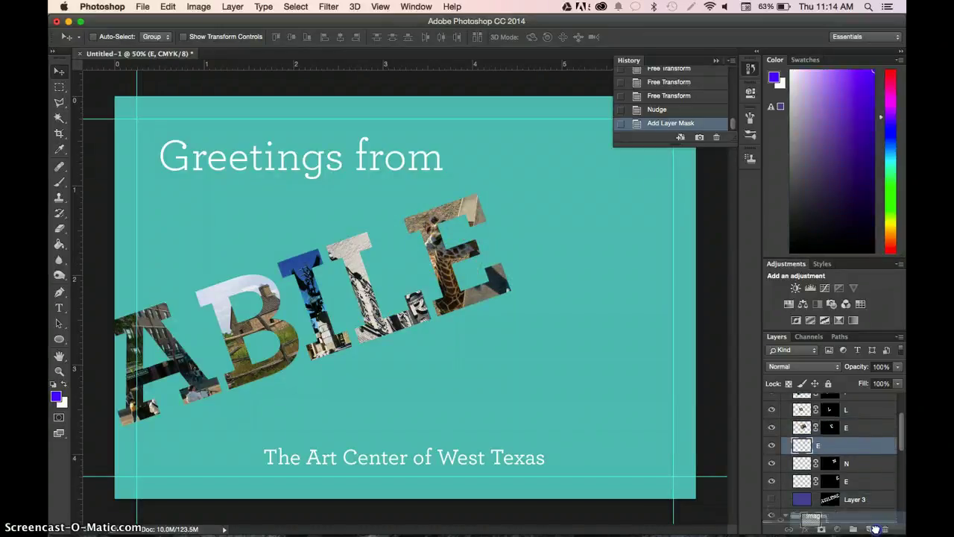
pyautogui.click(846, 447)
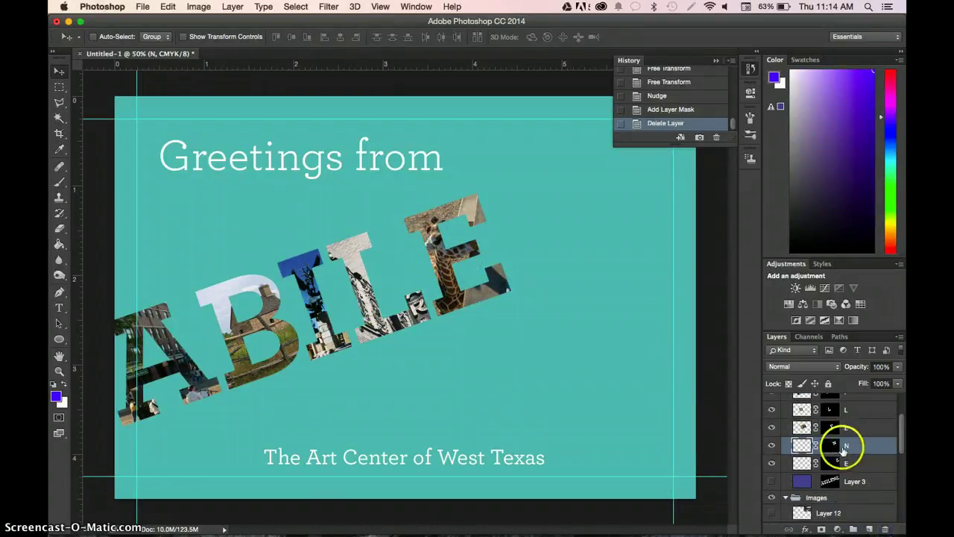
# Step: Duplicate the hotel photo on Layer 7, place the visible copy directly above the masked N layer and rename it N
pyautogui.scroll(-5, 848, 493)
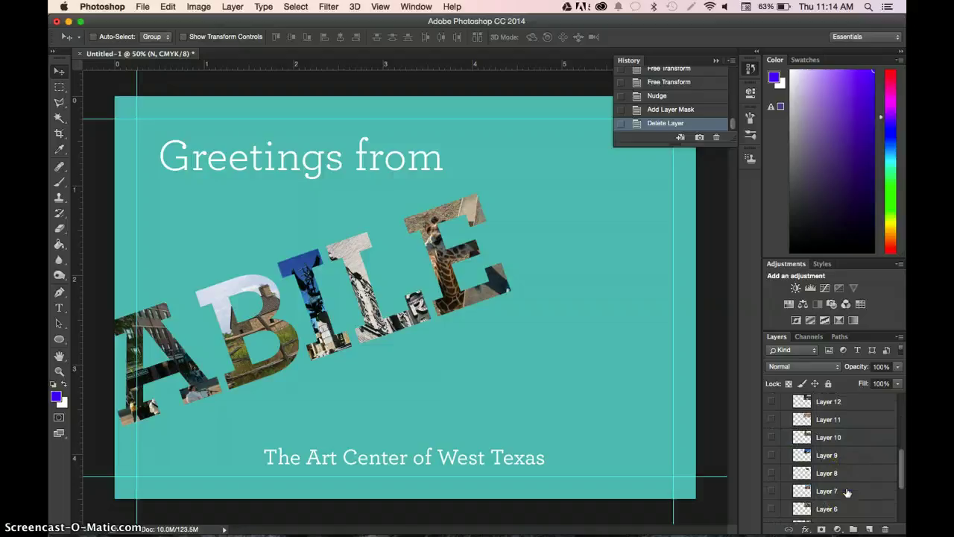
pyautogui.click(847, 492)
pyautogui.click(772, 490)
pyautogui.click(772, 491)
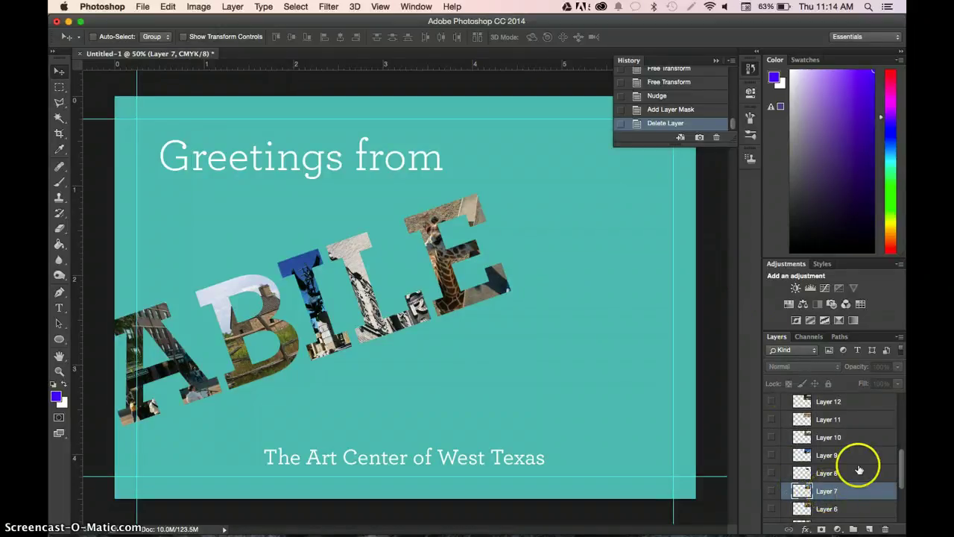
pyautogui.moveTo(855, 489); pyautogui.dragTo(869, 528)
pyautogui.click(772, 478)
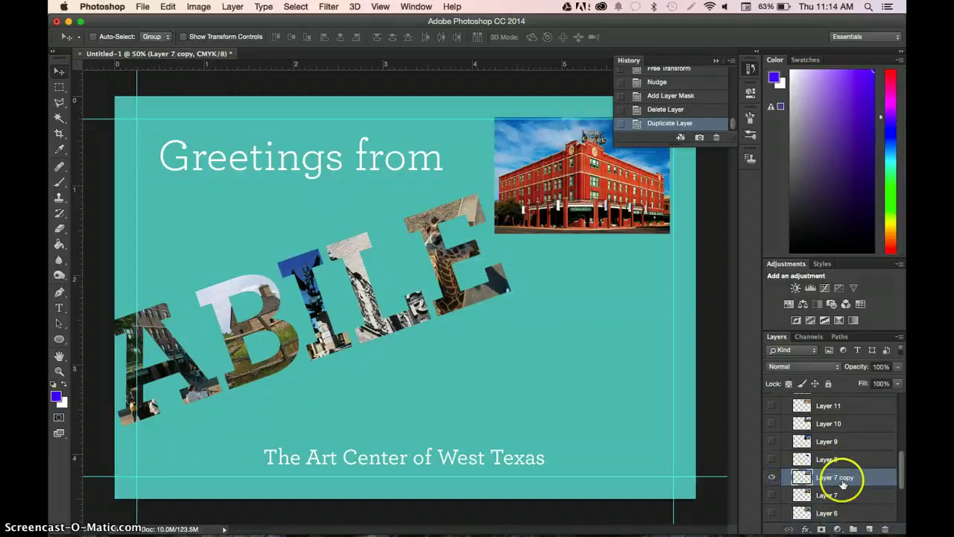
pyautogui.moveTo(841, 480); pyautogui.dragTo(846, 452)
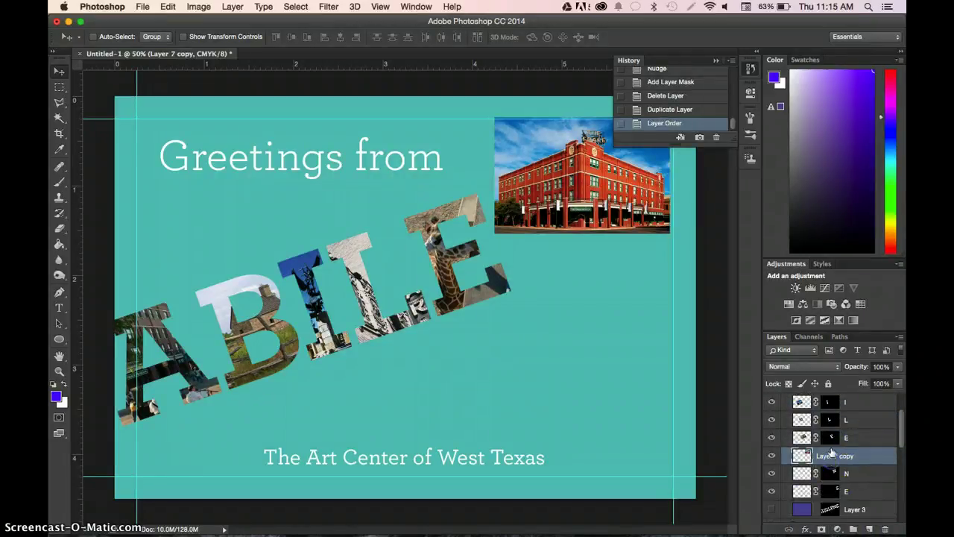
pyautogui.press('Return')
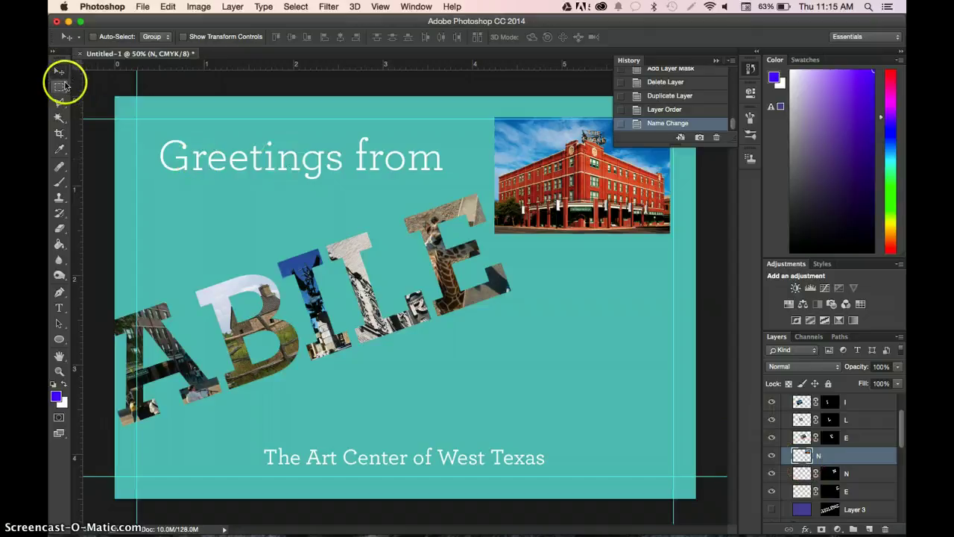
# Step: Move the hotel photo on layer N down and left, over the edge of the E and the empty space beside it
pyautogui.moveTo(561, 190); pyautogui.dragTo(524, 243)
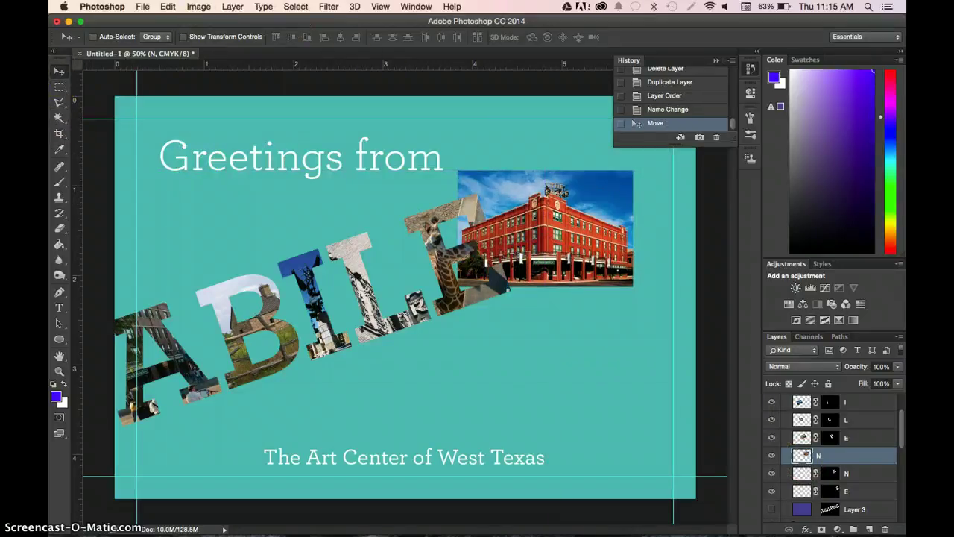
pyautogui.click(199, 6)
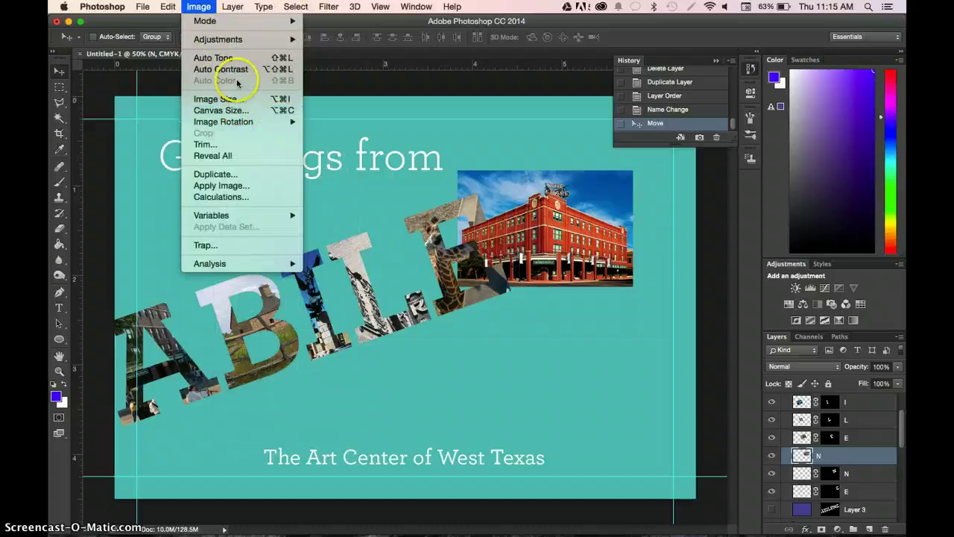
# Step: Rotate the hotel photo on layer N by about -16.75° with Free Transform to match the slant of the lettering
pyautogui.moveTo(168, 6)
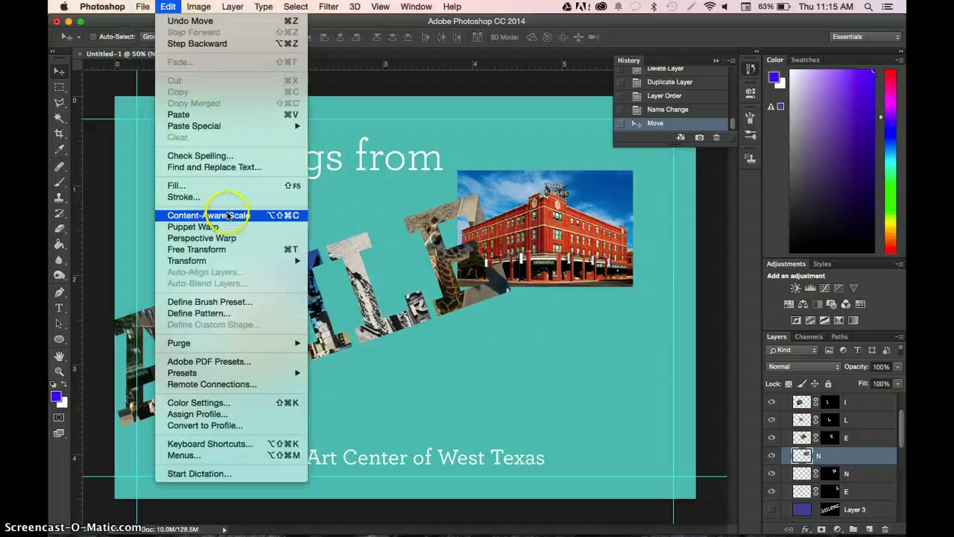
pyautogui.click(213, 249)
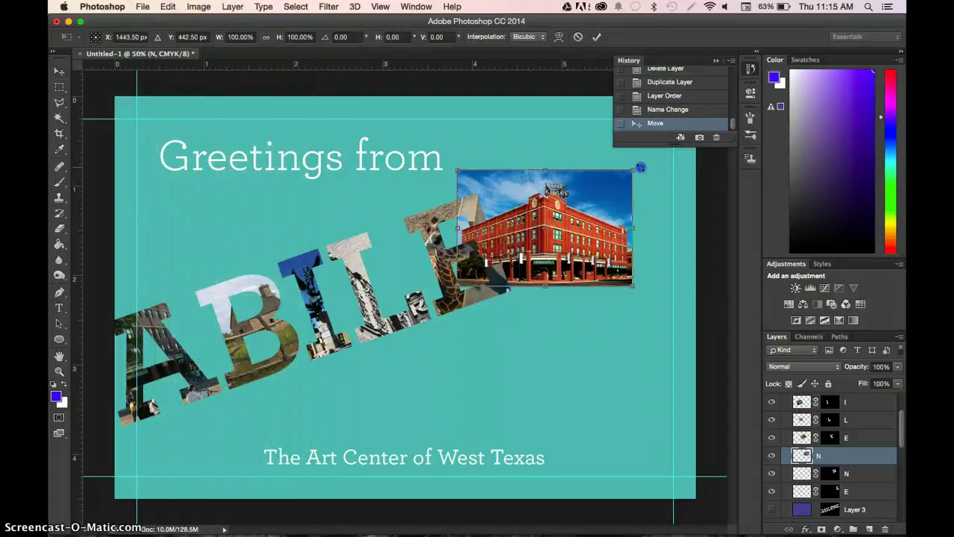
pyautogui.moveTo(641, 167); pyautogui.dragTo(620, 142)
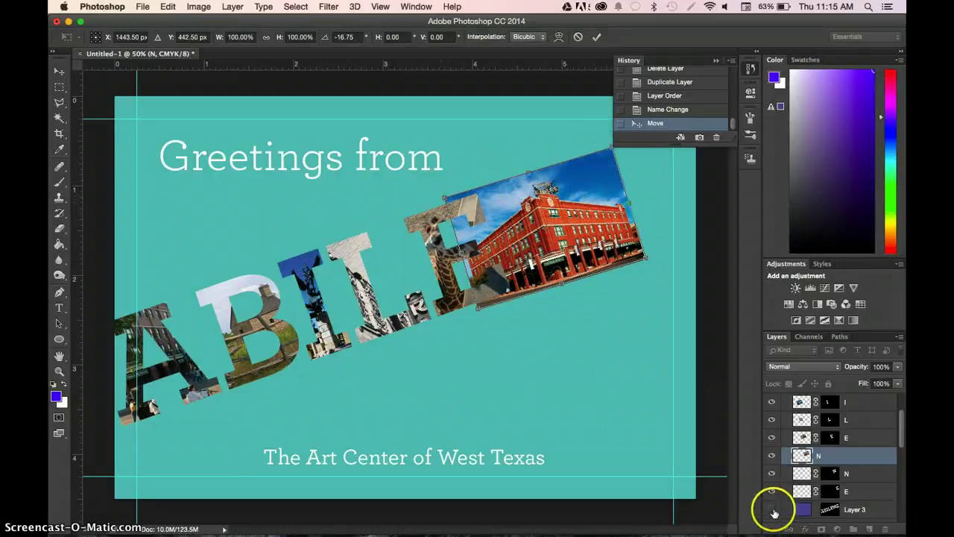
pyautogui.press('Return')
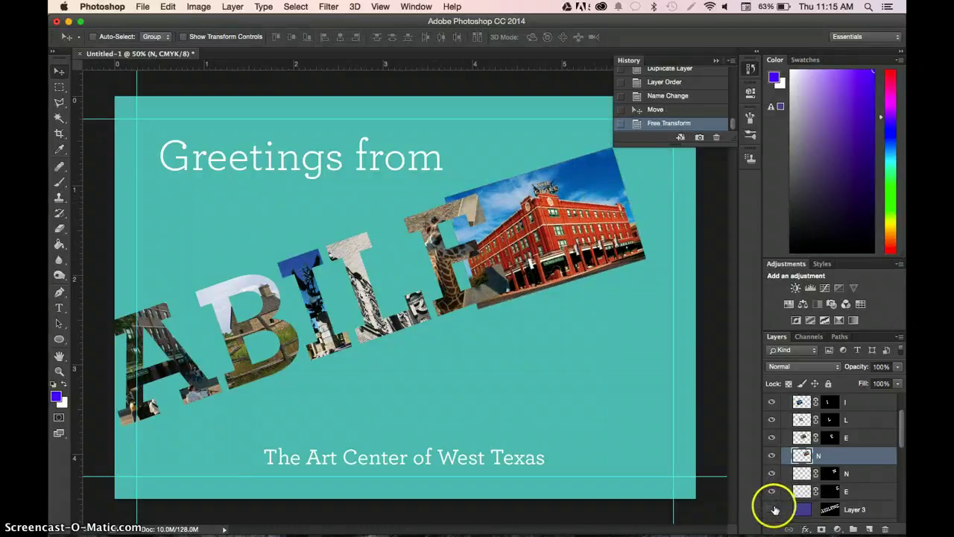
# Step: Turn on the visibility of Layer 3, the purple ABILENE lettering, as a reference for the hotel photo
pyautogui.scroll(-5, 780, 507)
pyautogui.scroll(3, 775, 492)
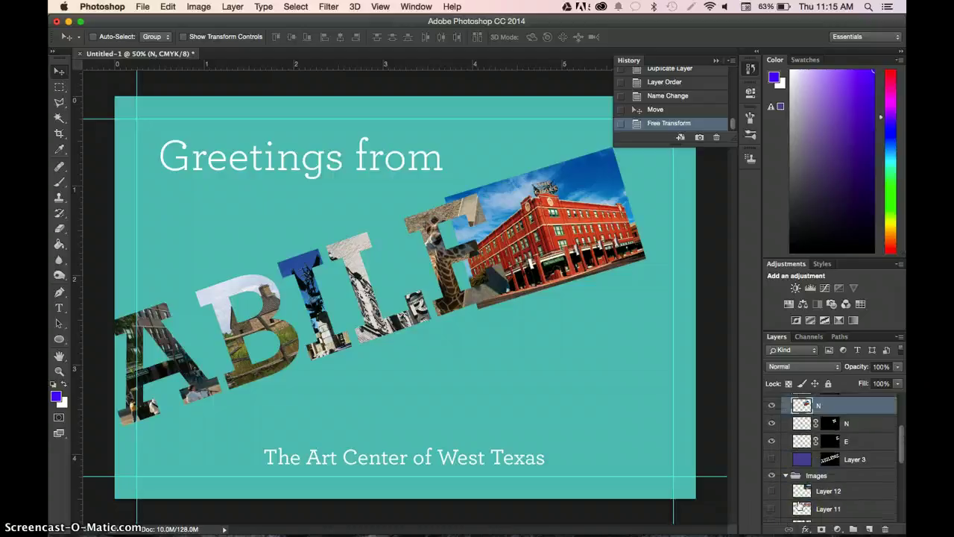
pyautogui.click(771, 463)
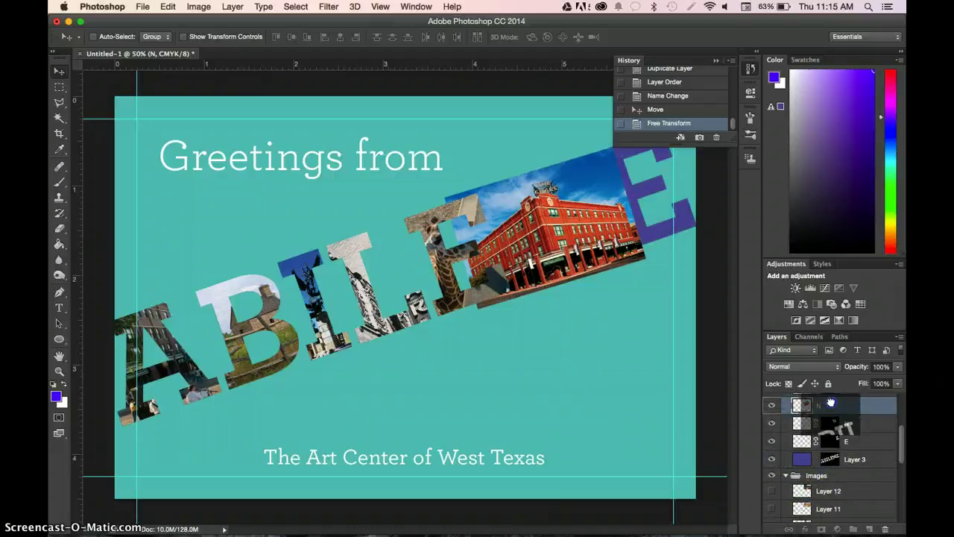